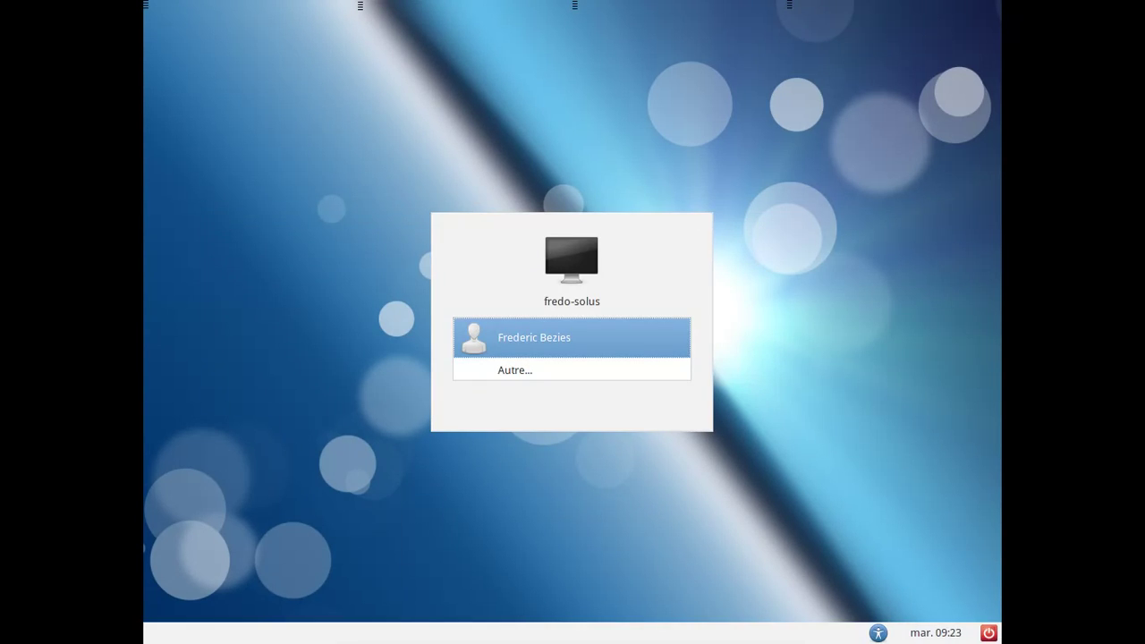
# Log in to the desktop session with the listed user account by entering the account password.
pyautogui.press('Return')
pyautogui.write('•••••••')
pyautogui.press('Return')
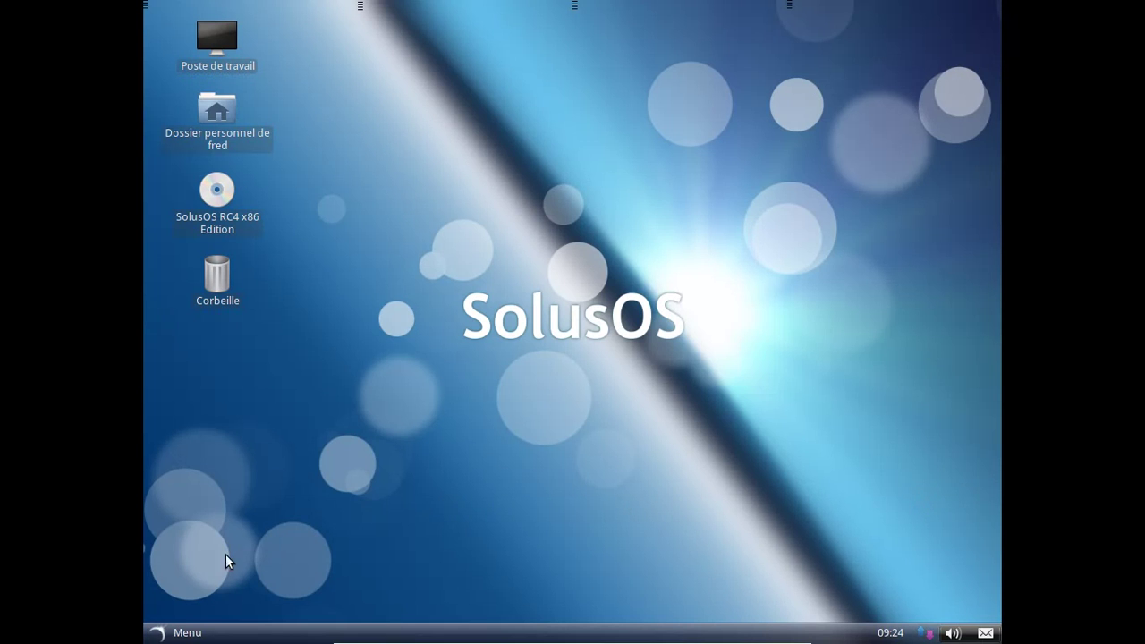
# Examine the installed applications category by category, from Accessoires and Bureautique through Jeux and Outils système to Son et vidéo.
pyautogui.click(179, 632)
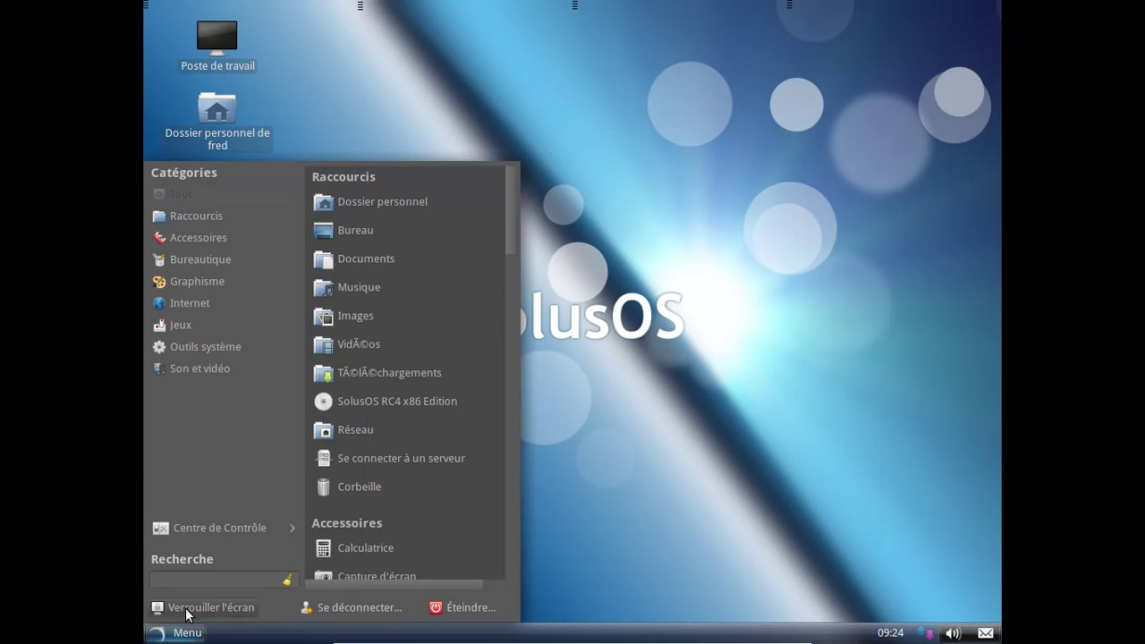
pyautogui.moveTo(220, 220)
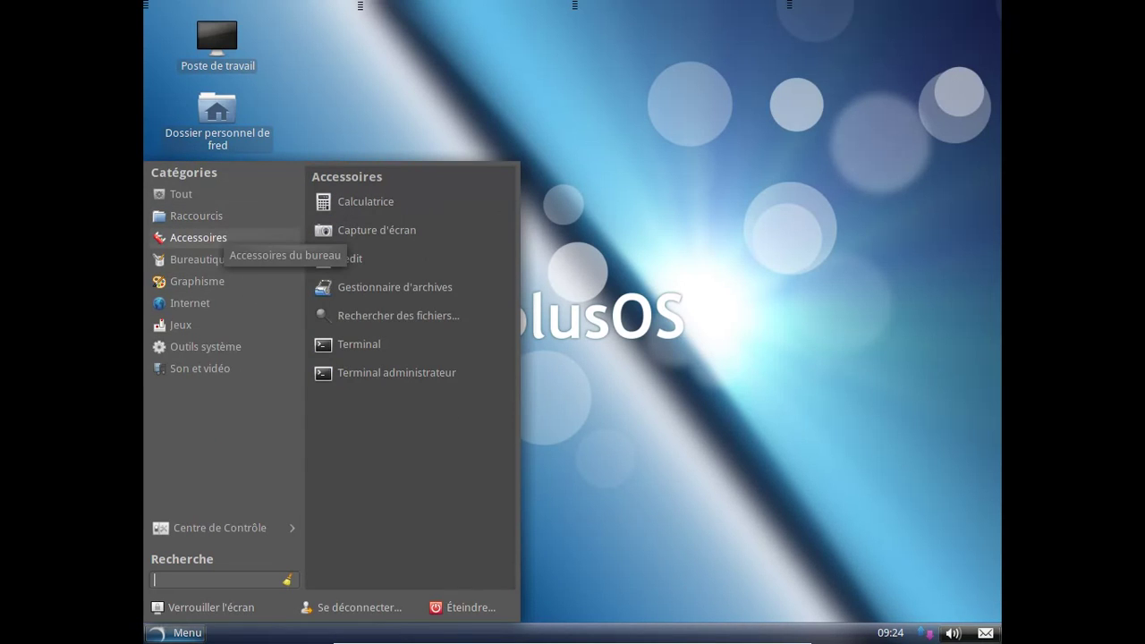
pyautogui.moveTo(205, 259)
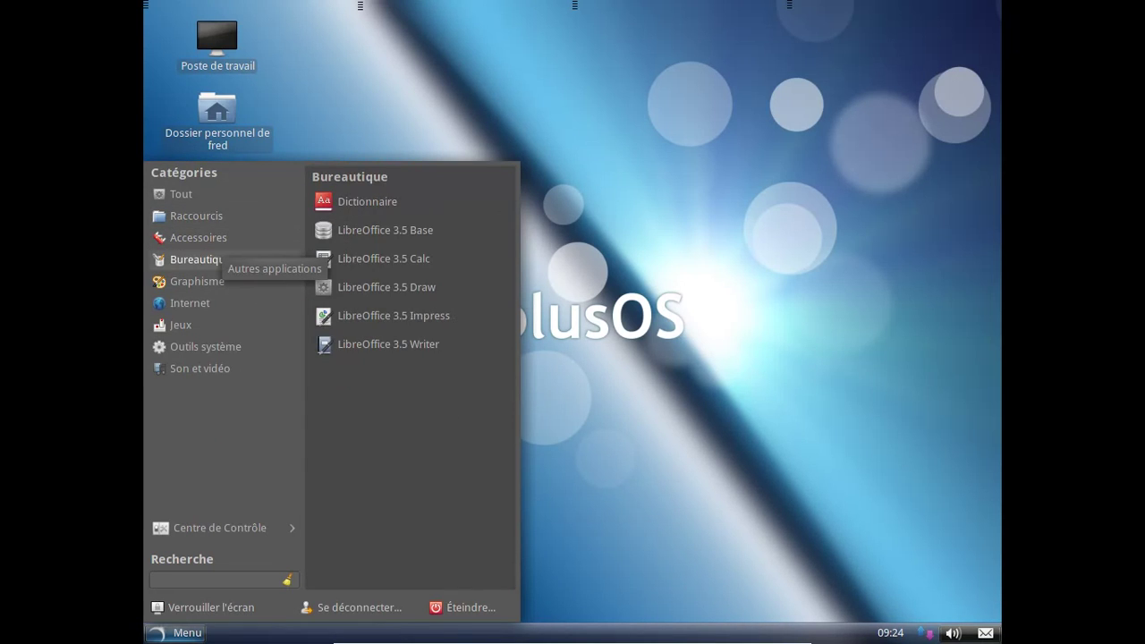
pyautogui.moveTo(212, 281)
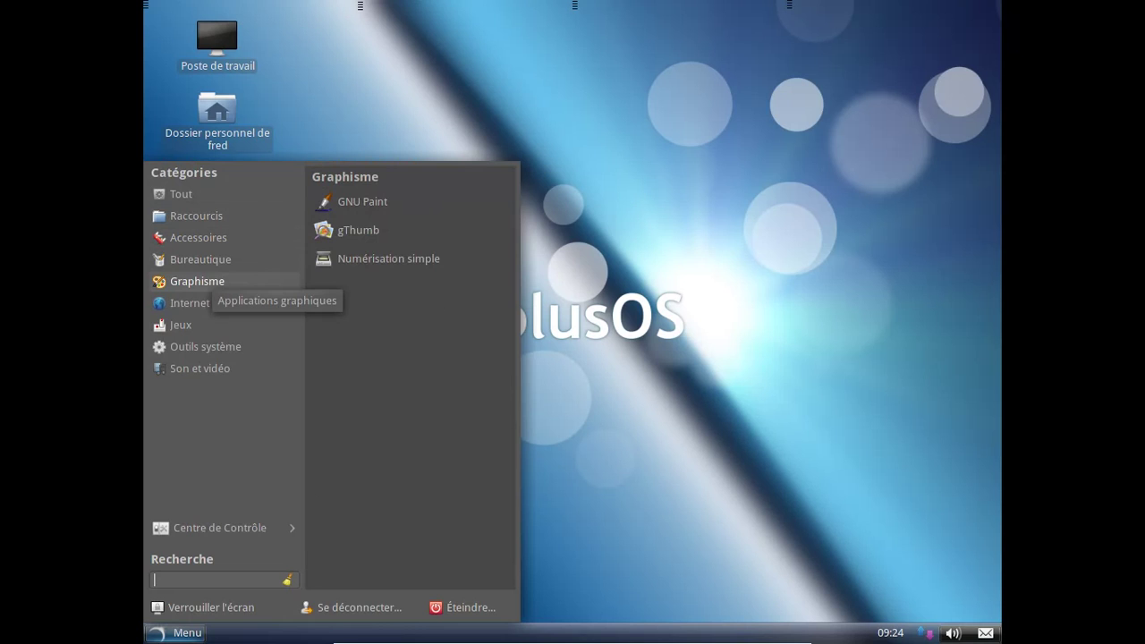
pyautogui.moveTo(204, 303)
pyautogui.moveTo(188, 325)
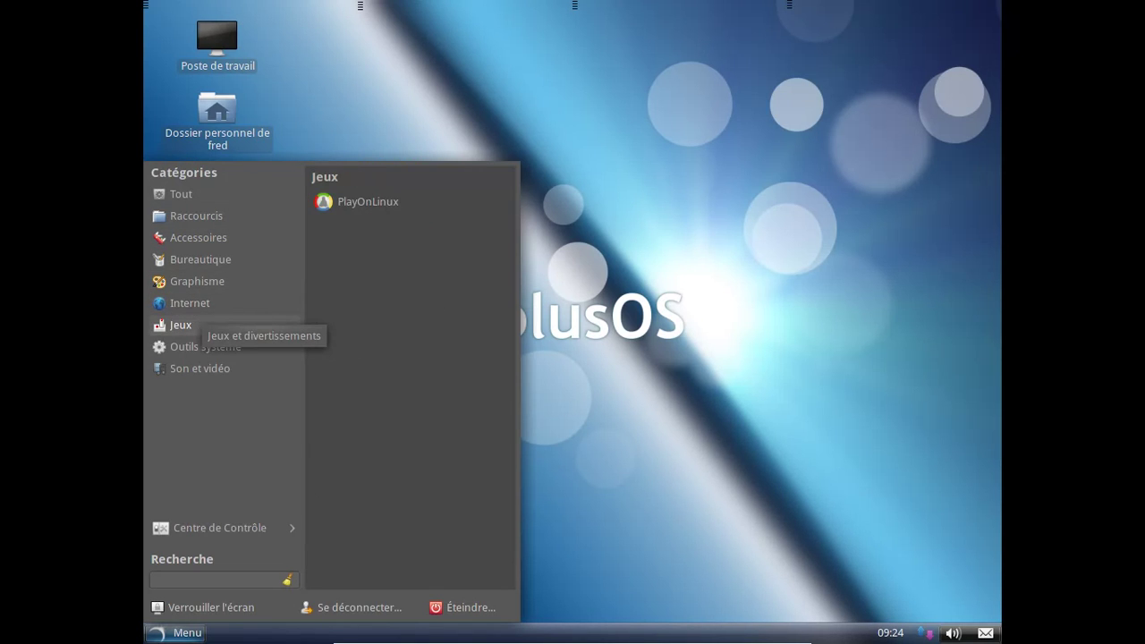
pyautogui.moveTo(204, 346)
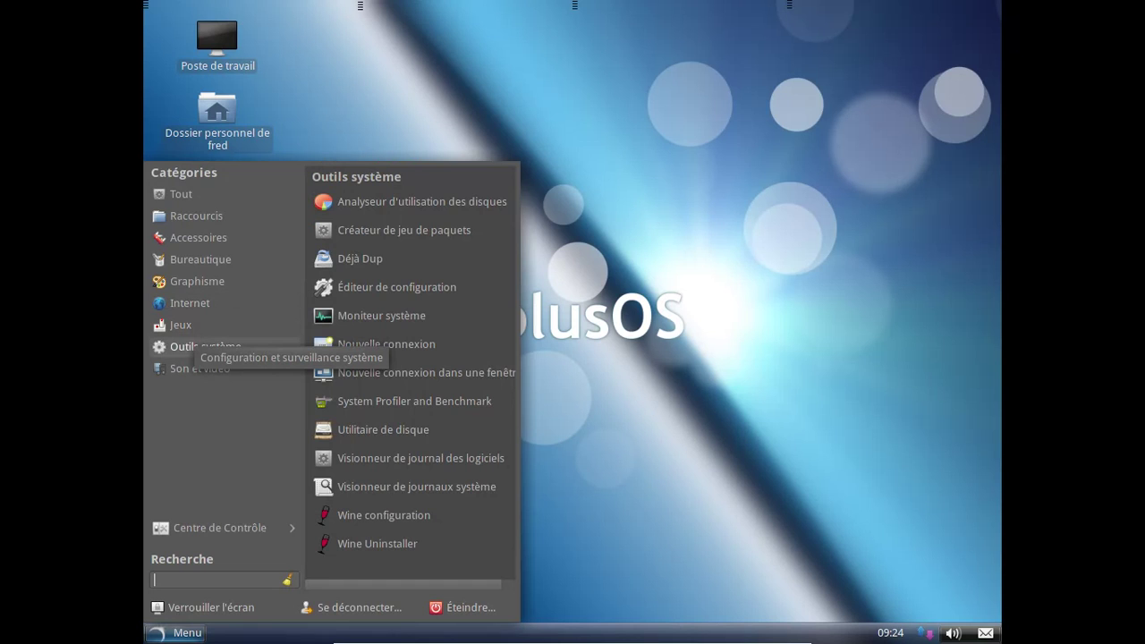
pyautogui.moveTo(201, 367)
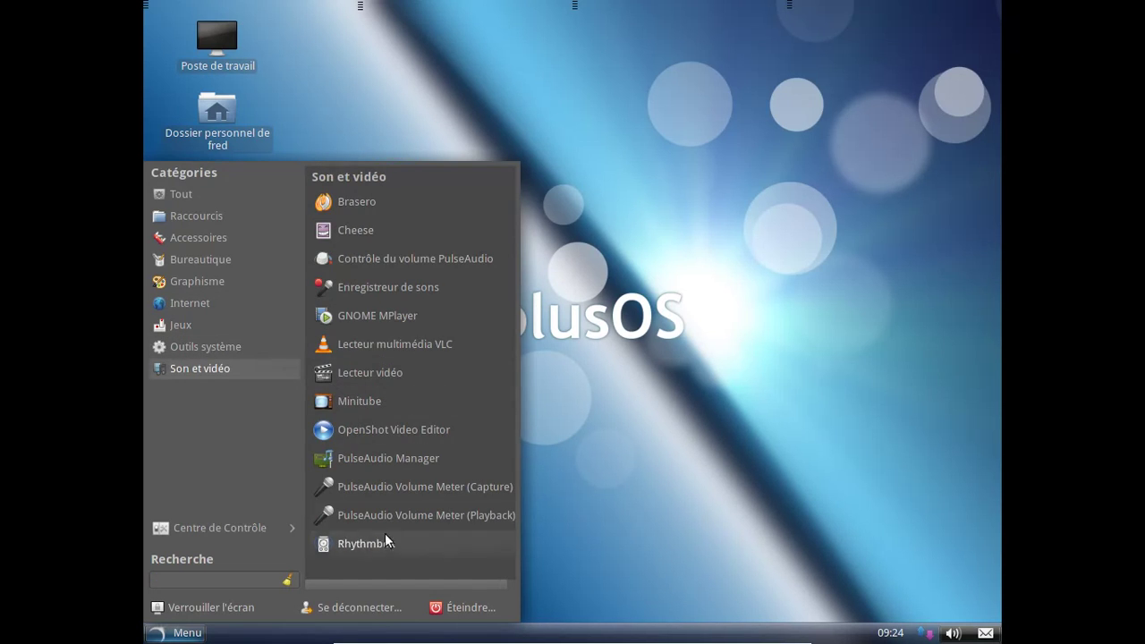
# Examine the Centre de Contrôle entries, covering personal, appearance, network, hardware and system settings.
pyautogui.moveTo(244, 529)
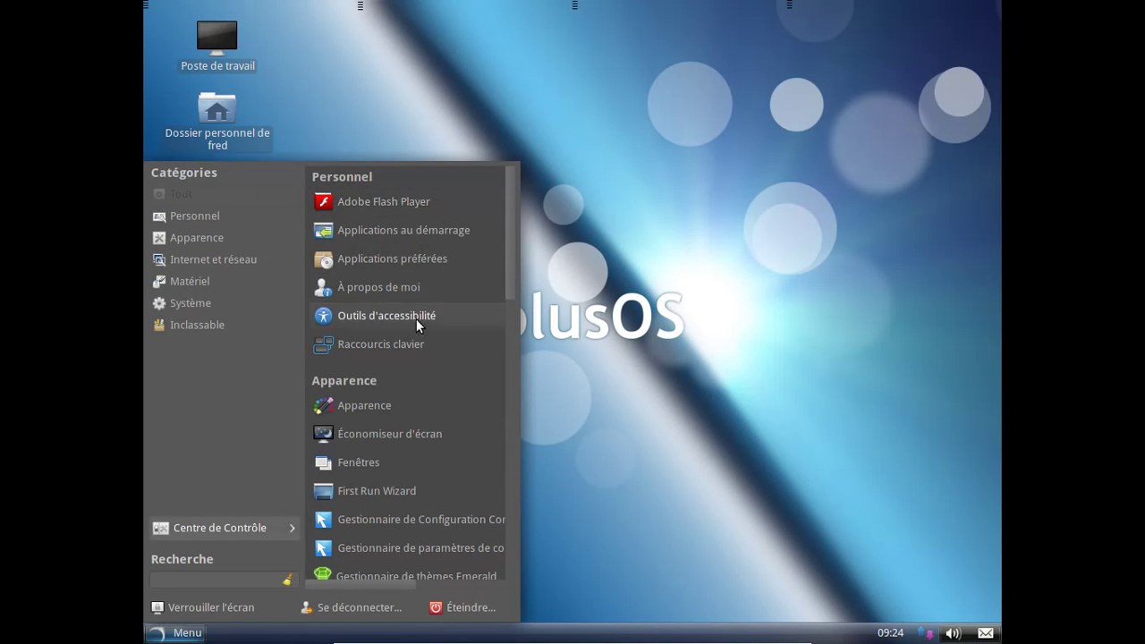
pyautogui.scroll(-3, 424, 331)
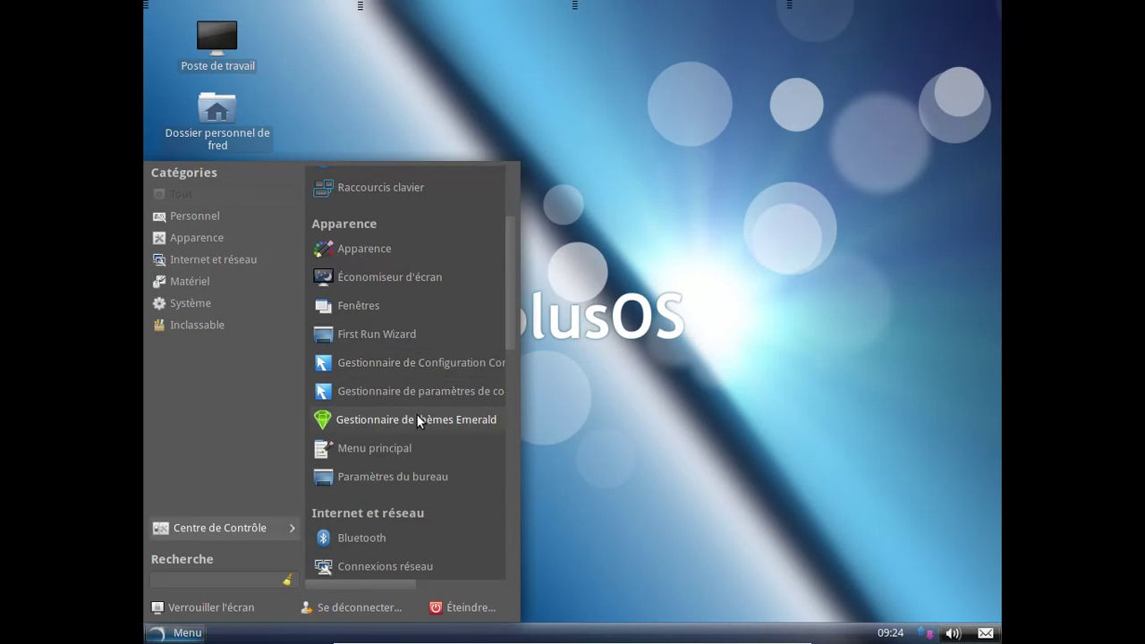
pyautogui.scroll(-1, 421, 423)
pyautogui.scroll(-1, 420, 424)
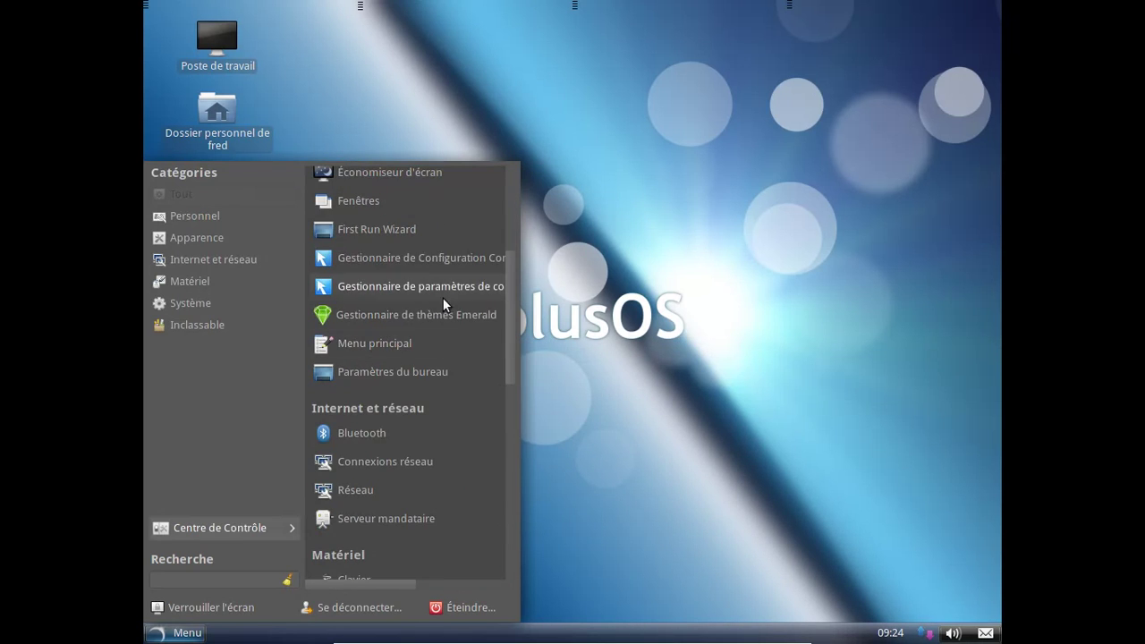
pyautogui.scroll(-4, 417, 378)
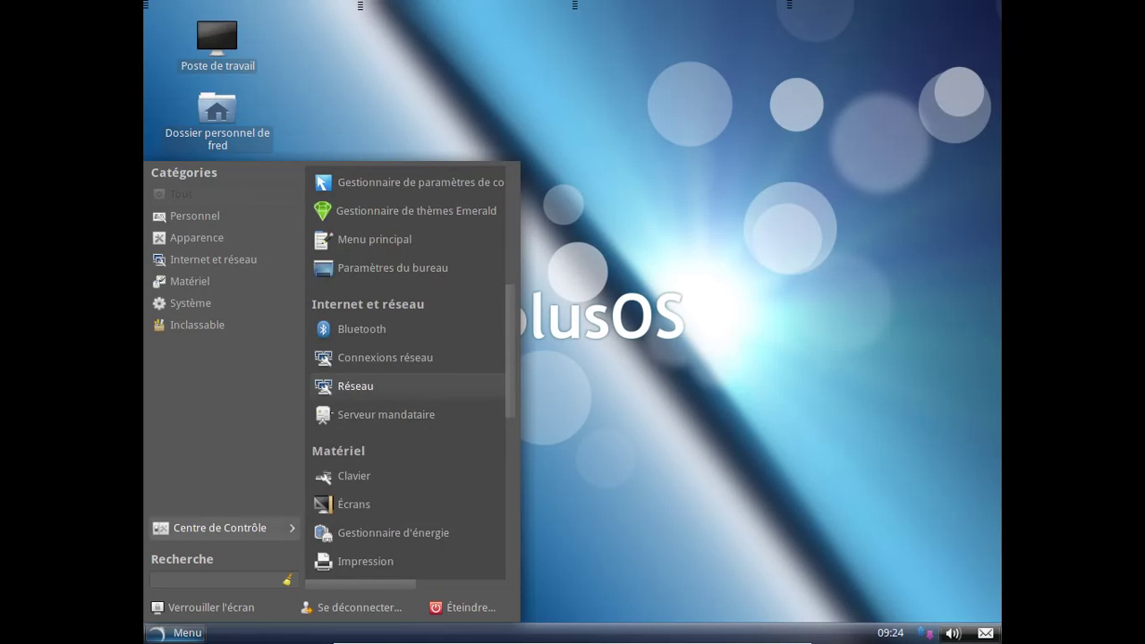
pyautogui.scroll(1, 417, 377)
pyautogui.scroll(-3, 417, 378)
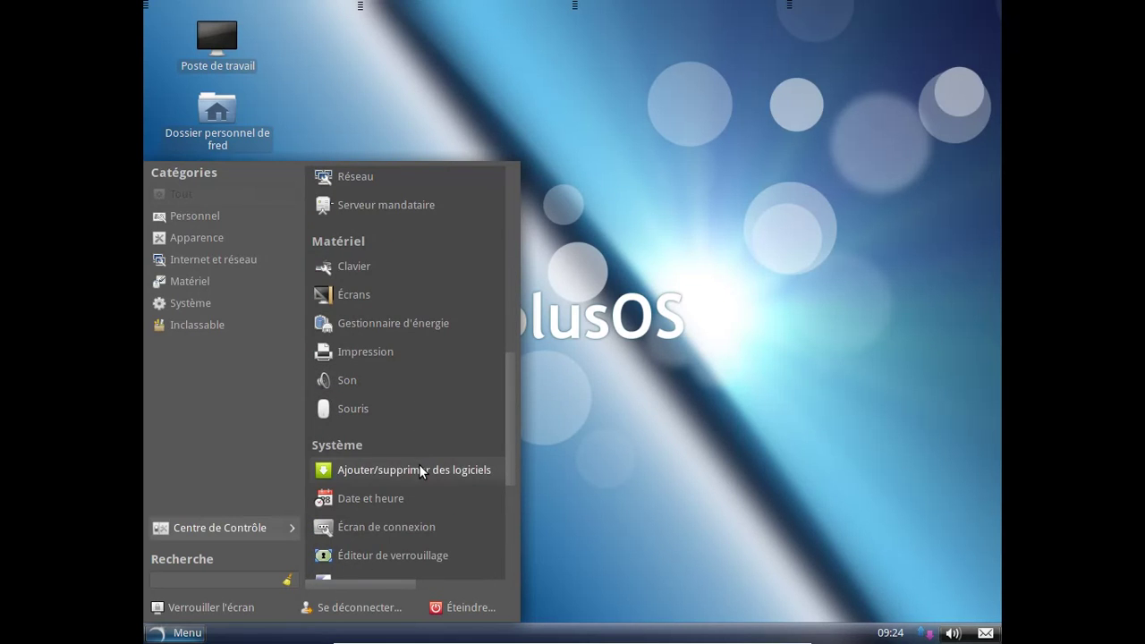
pyautogui.scroll(-1, 419, 464)
pyautogui.scroll(-1, 443, 507)
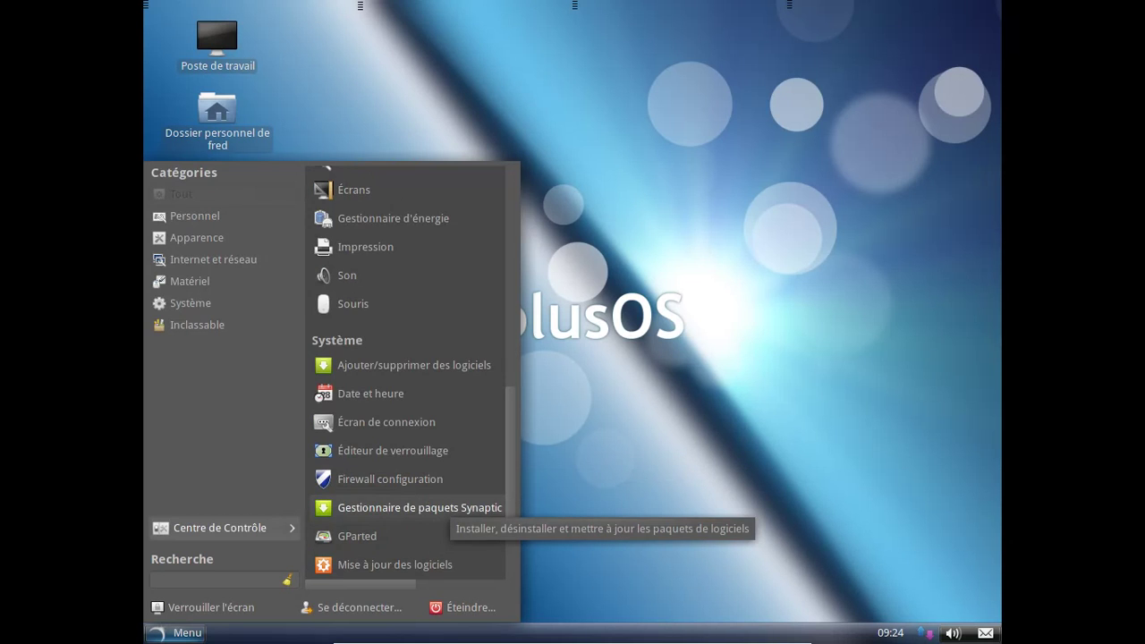
pyautogui.scroll(-3, 442, 509)
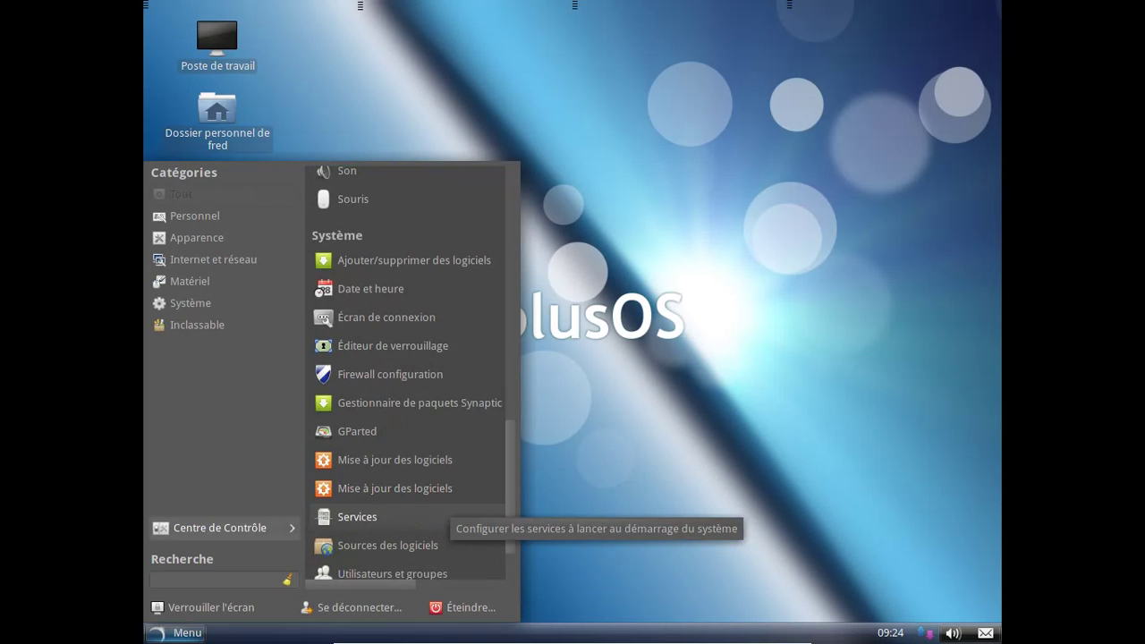
pyautogui.scroll(-1, 413, 377)
pyautogui.scroll(1, 443, 507)
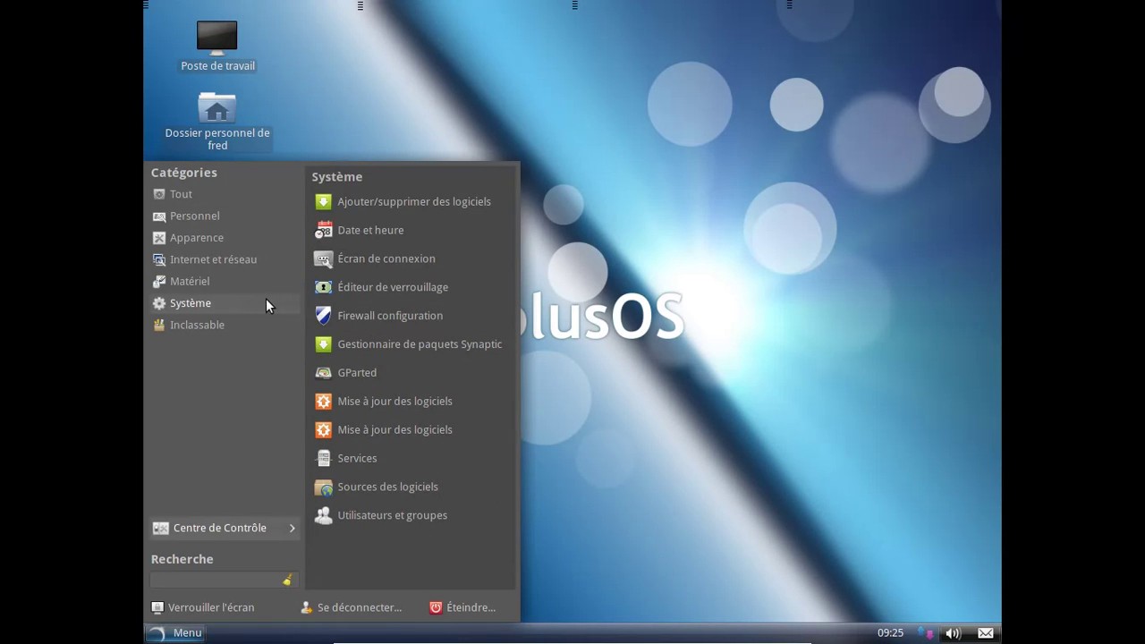
pyautogui.click(746, 324)
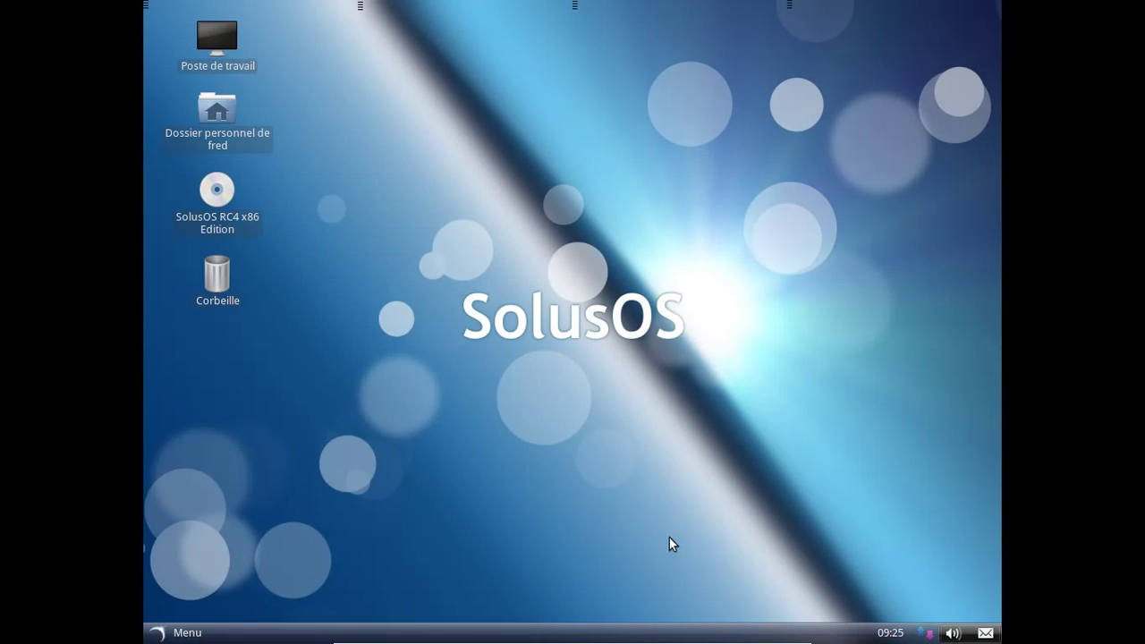
# View the GNOME panel's version information and close it.
pyautogui.rightClick(646, 631)
pyautogui.click(698, 618)
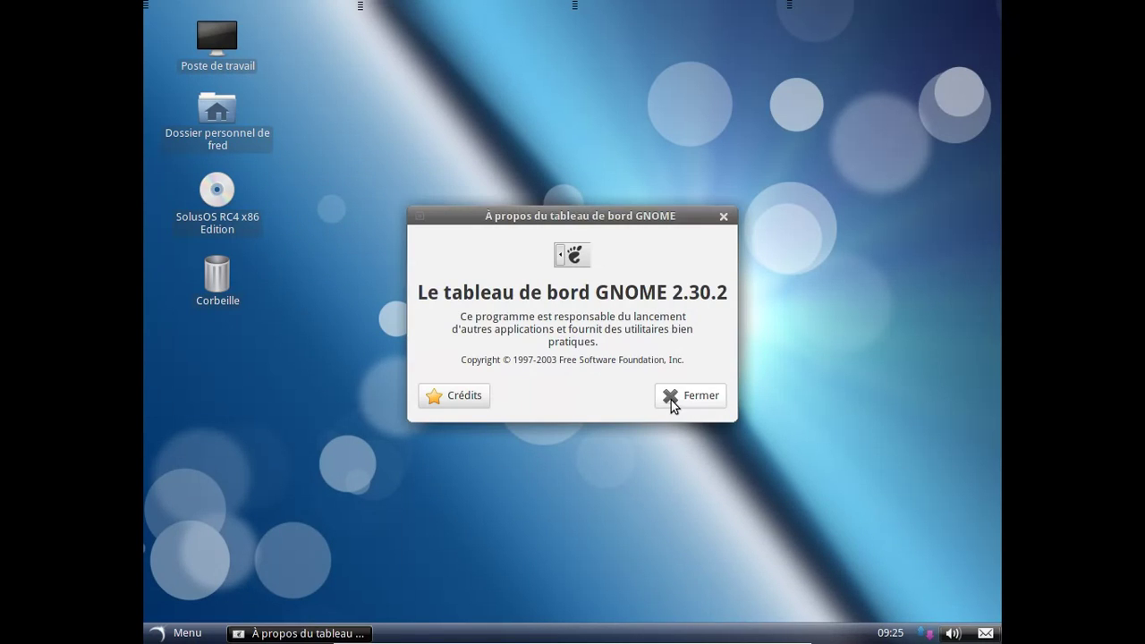
pyautogui.click(670, 398)
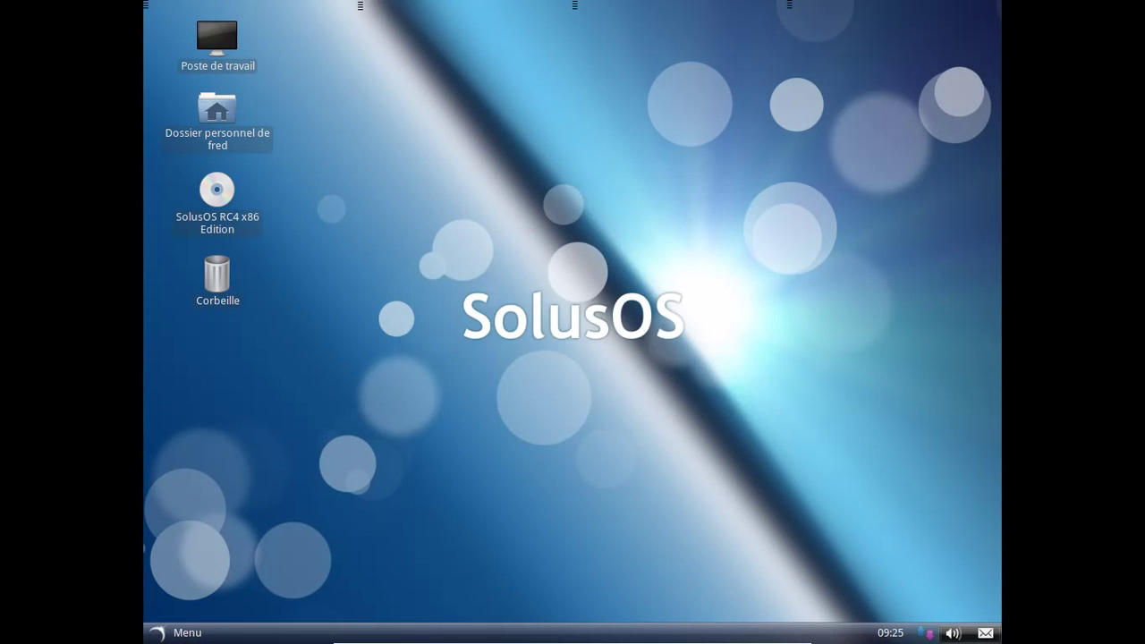
# Open the personal folder in the file browser, view the Nautilus version information and close that dialog.
pyautogui.click(202, 632)
pyautogui.moveTo(249, 238)
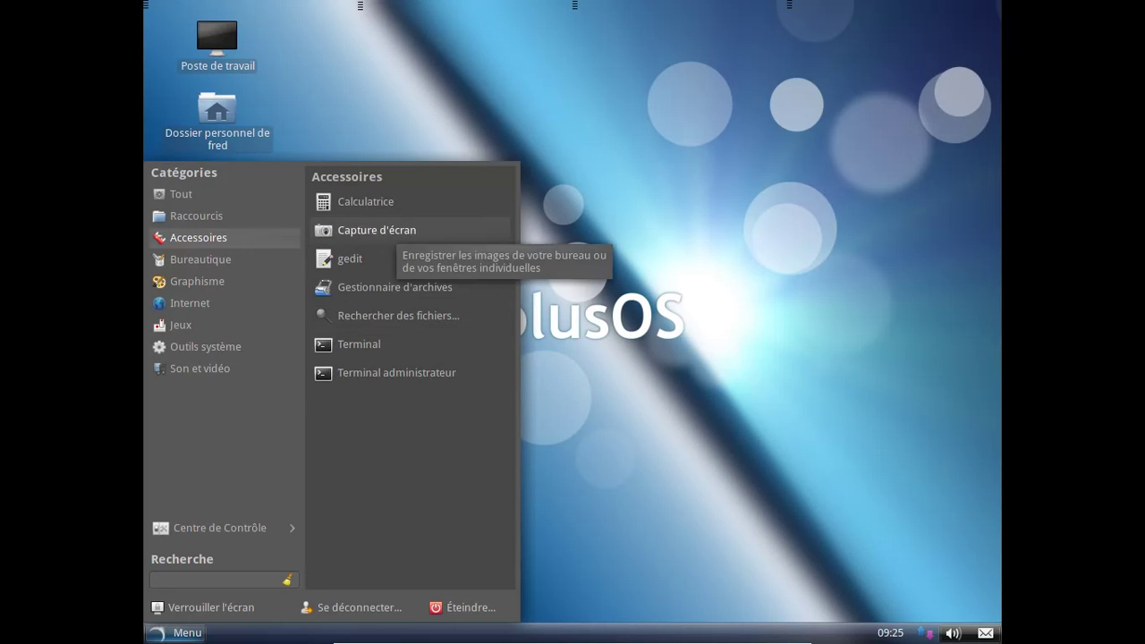
pyautogui.click(354, 208)
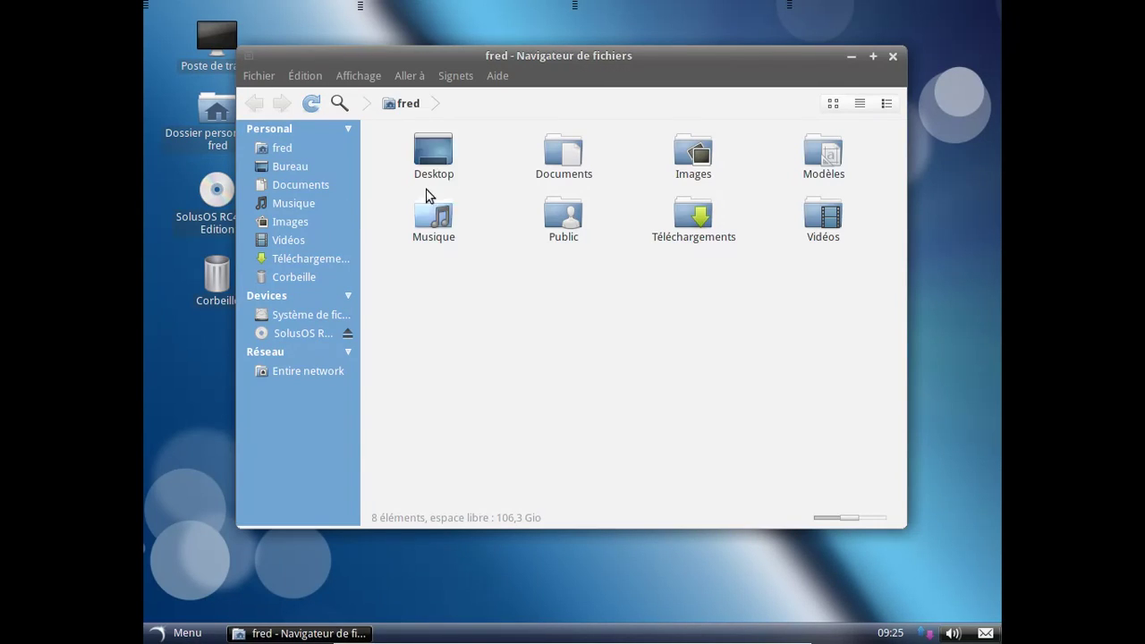
pyautogui.click(495, 74)
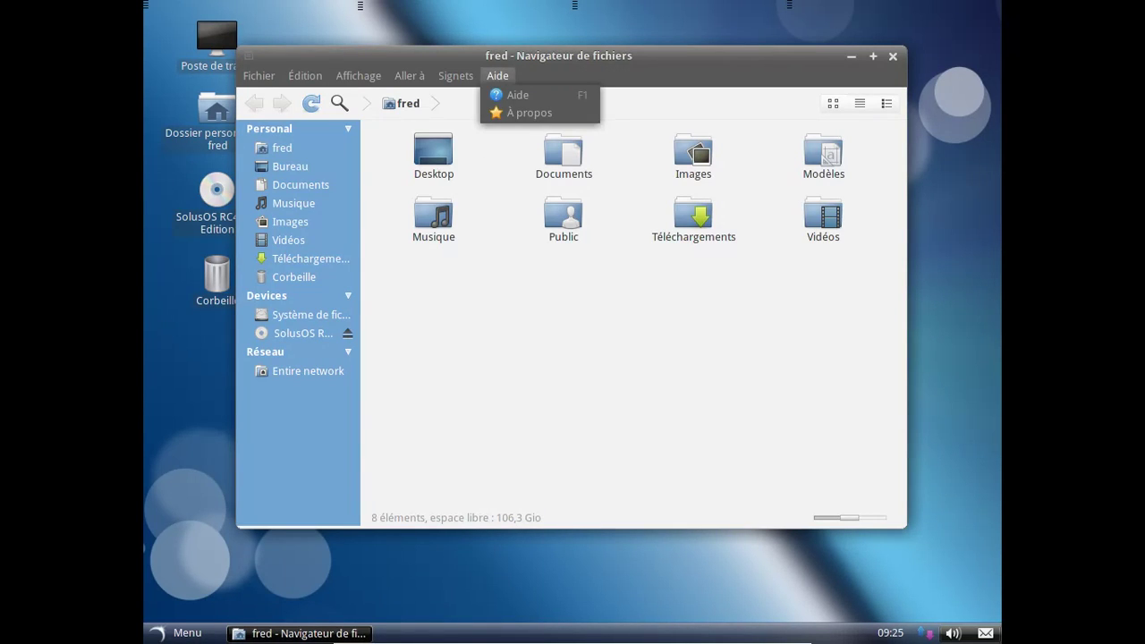
pyautogui.click(509, 113)
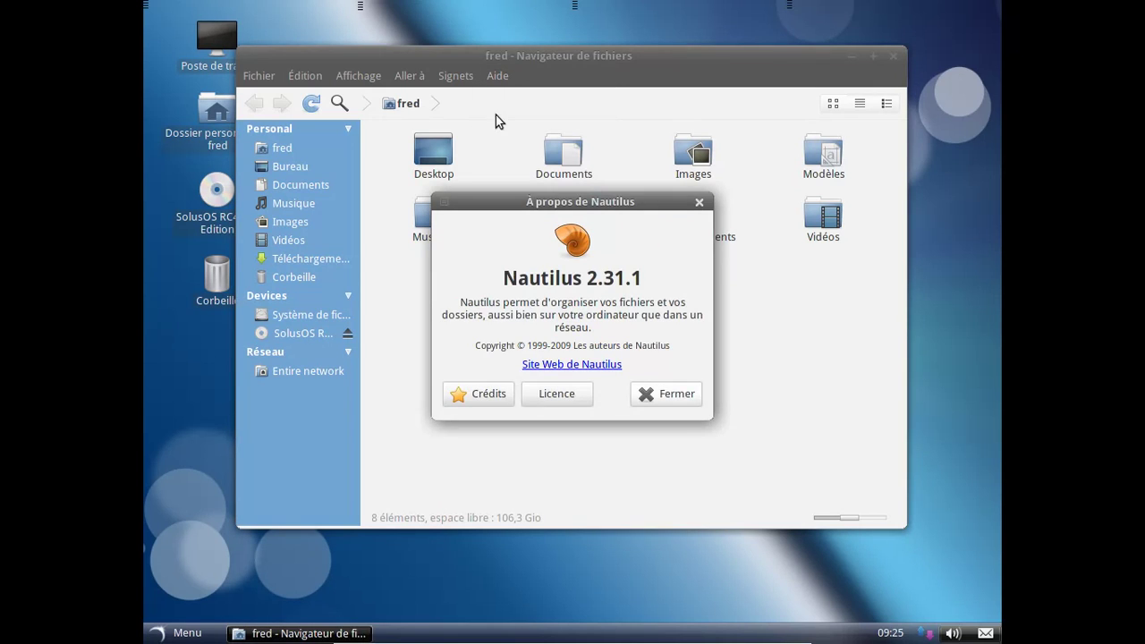
pyautogui.click(700, 203)
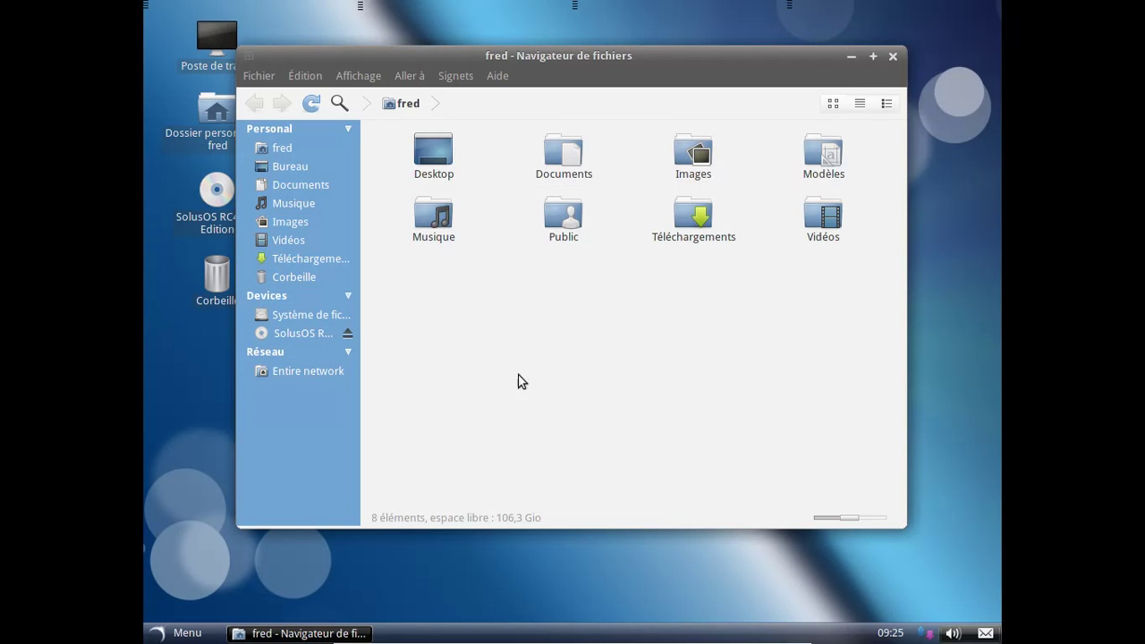
# Launch PlayOnLinux from the Jeux category and close the file browser window.
pyautogui.click(193, 631)
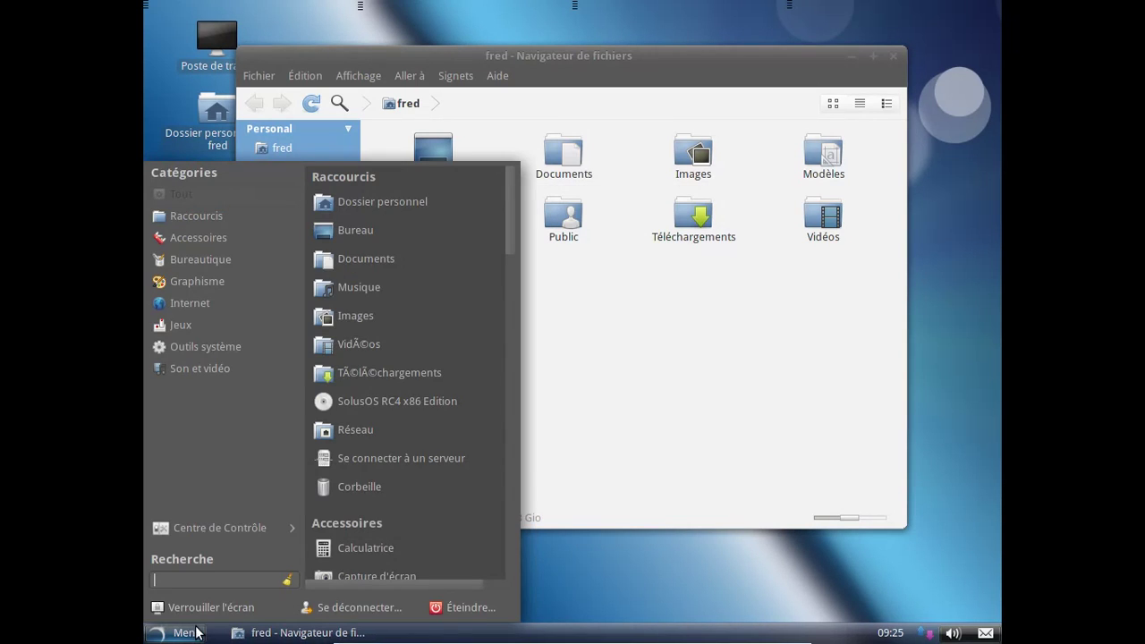
pyautogui.click(733, 445)
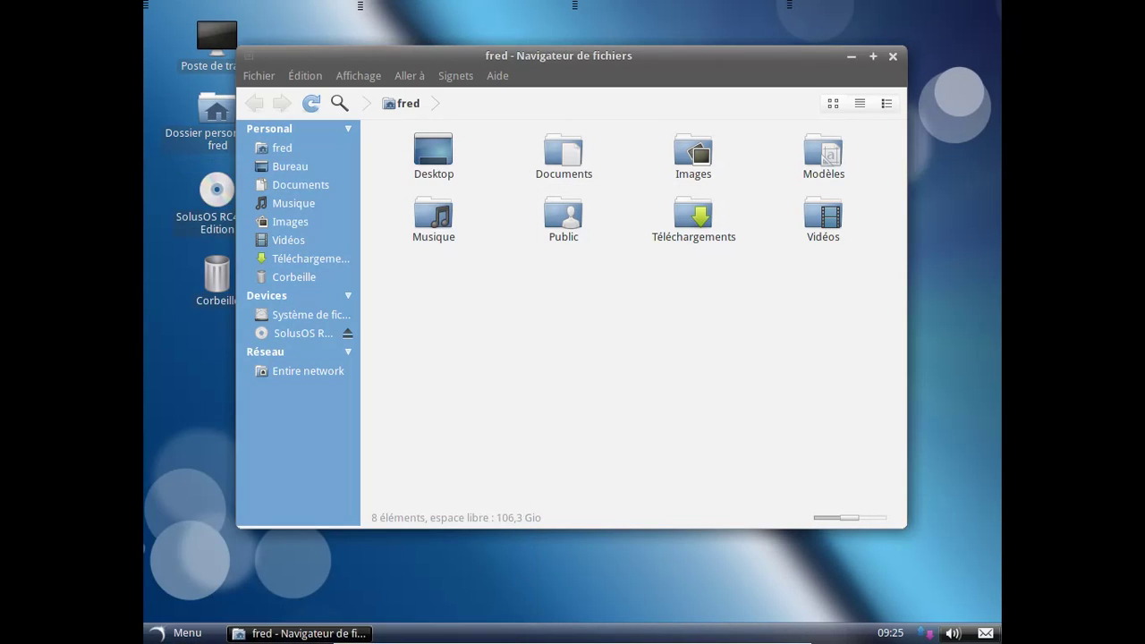
pyautogui.click(181, 634)
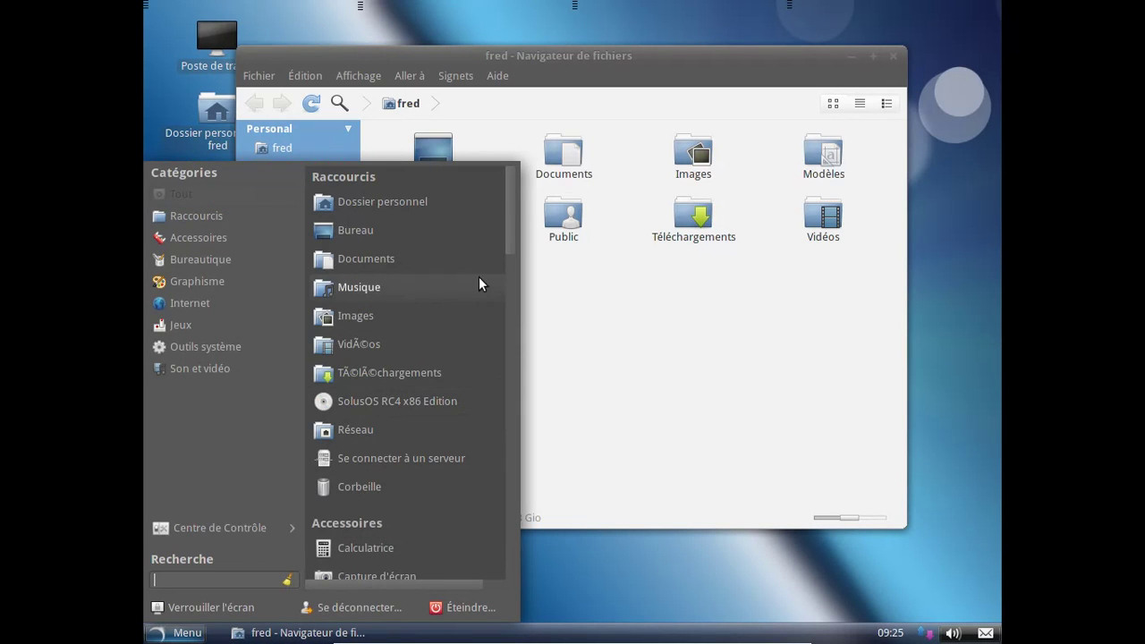
pyautogui.scroll(-5, 510, 223)
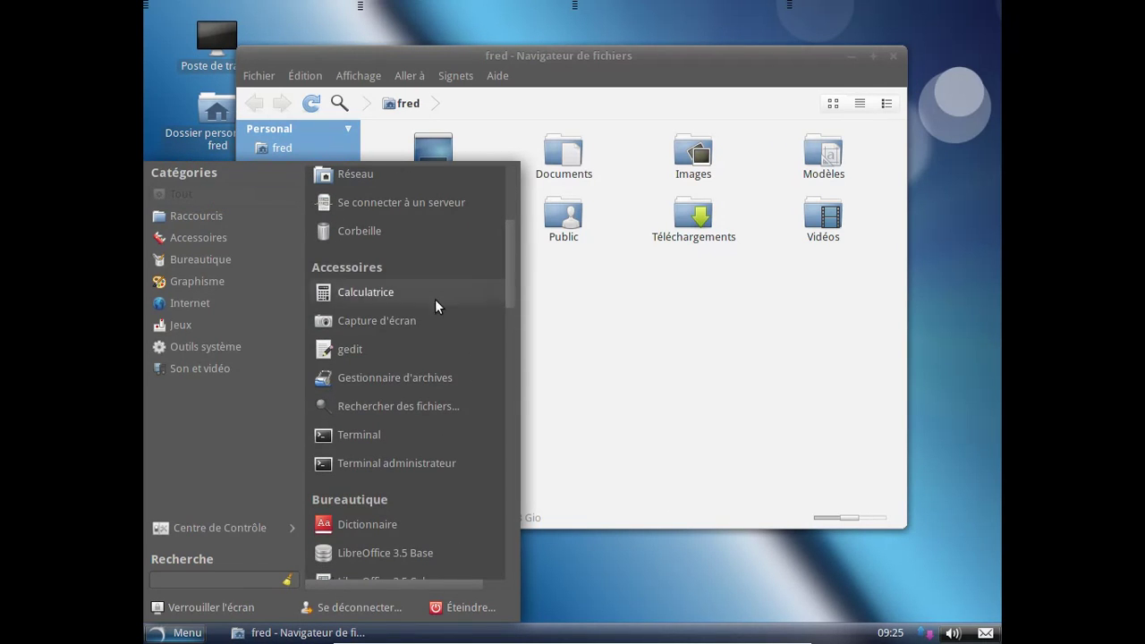
pyautogui.moveTo(232, 346)
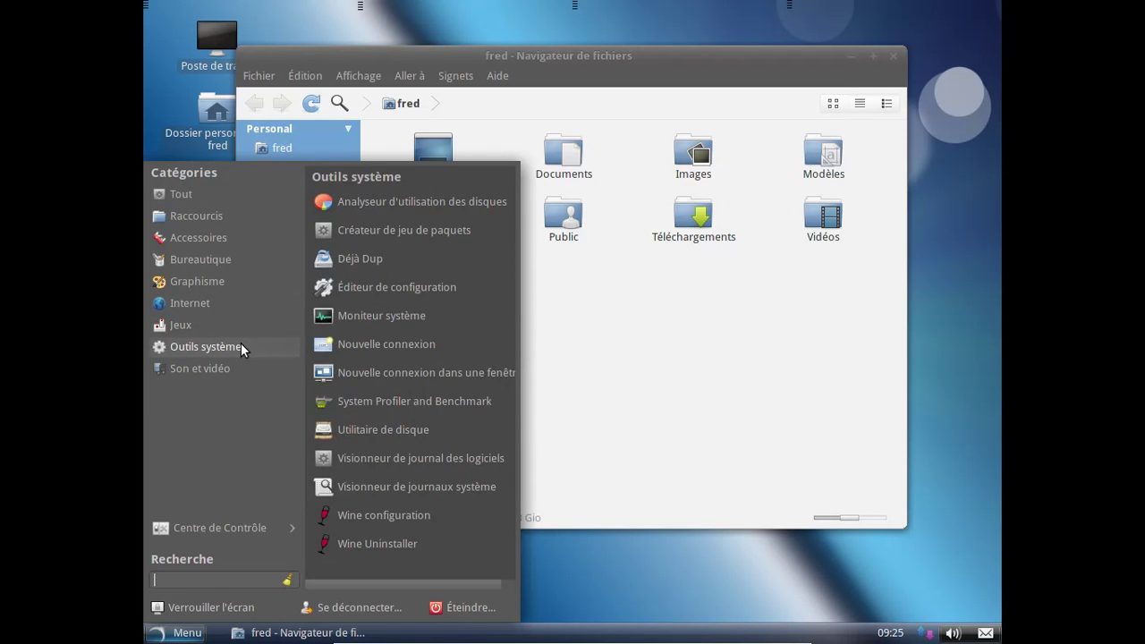
pyautogui.moveTo(201, 303)
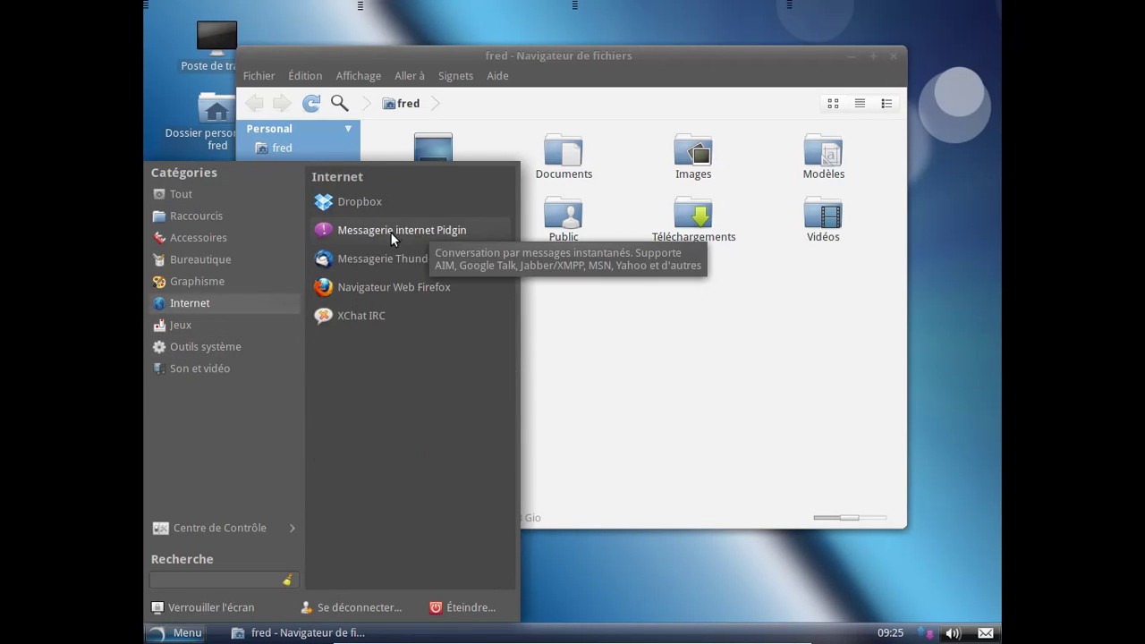
pyautogui.moveTo(273, 322)
pyautogui.click(422, 205)
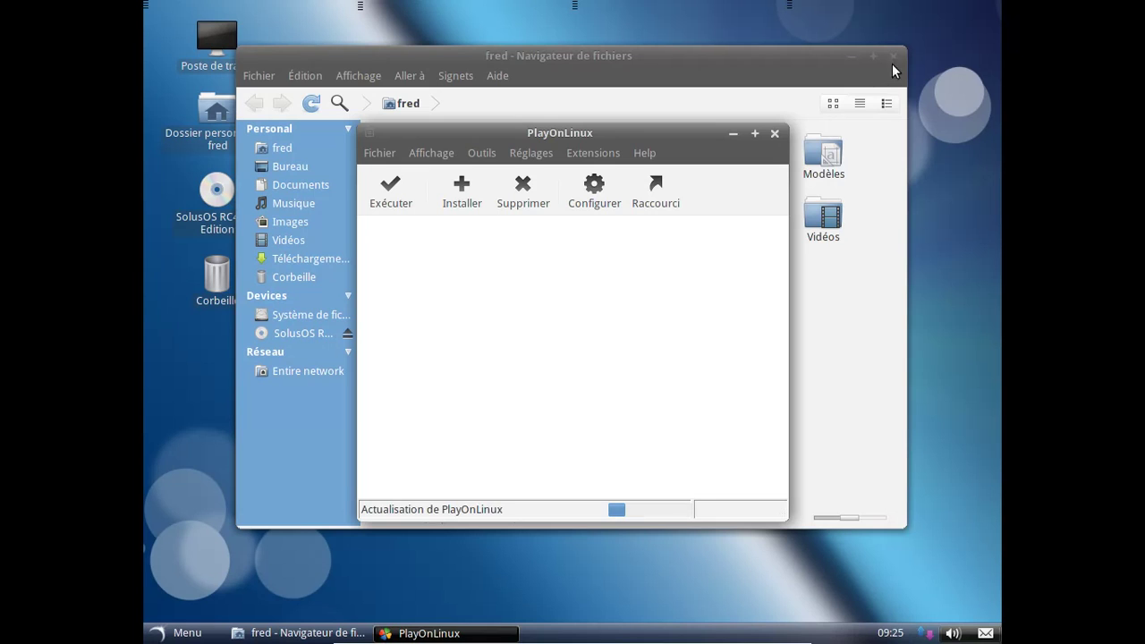
pyautogui.click(893, 56)
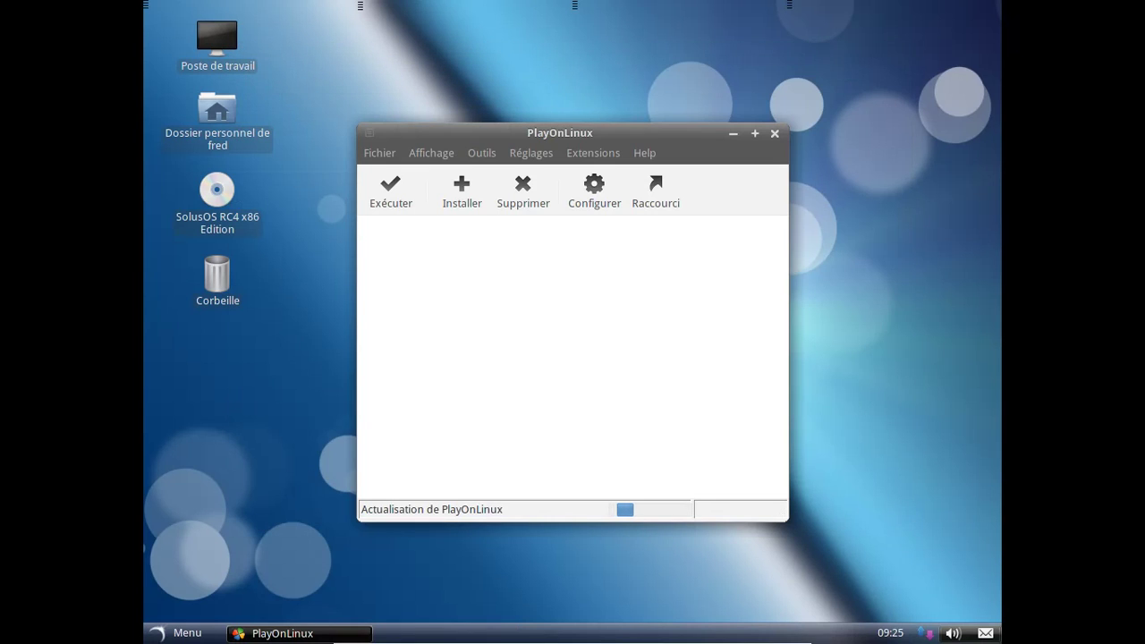
# View the PlayOnLinux version information and close it.
pyautogui.click(644, 153)
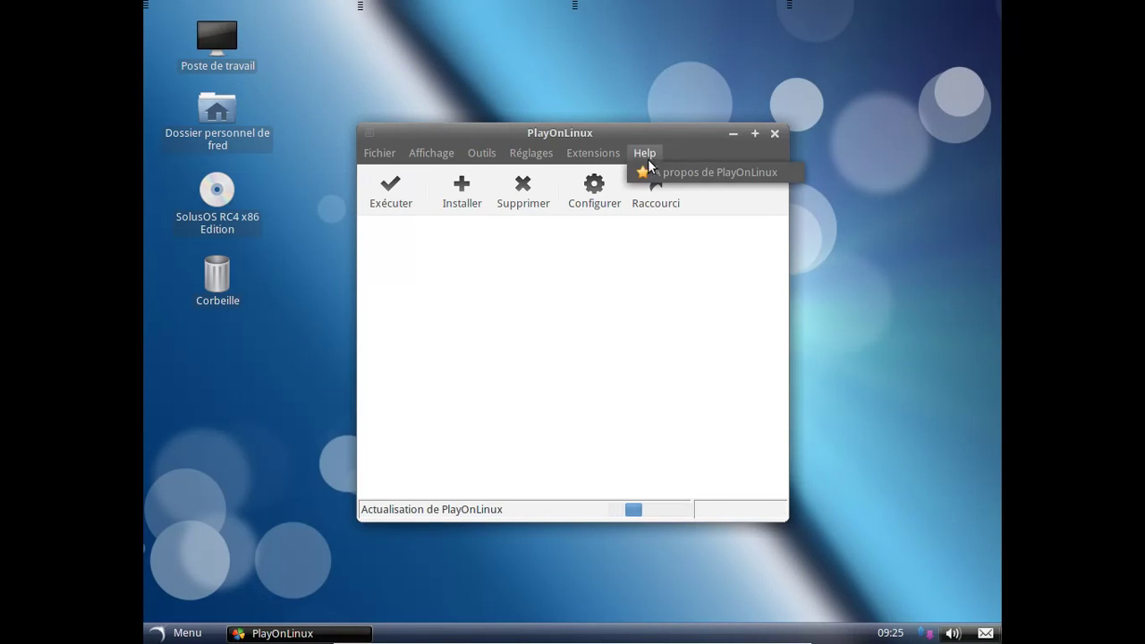
pyautogui.click(715, 170)
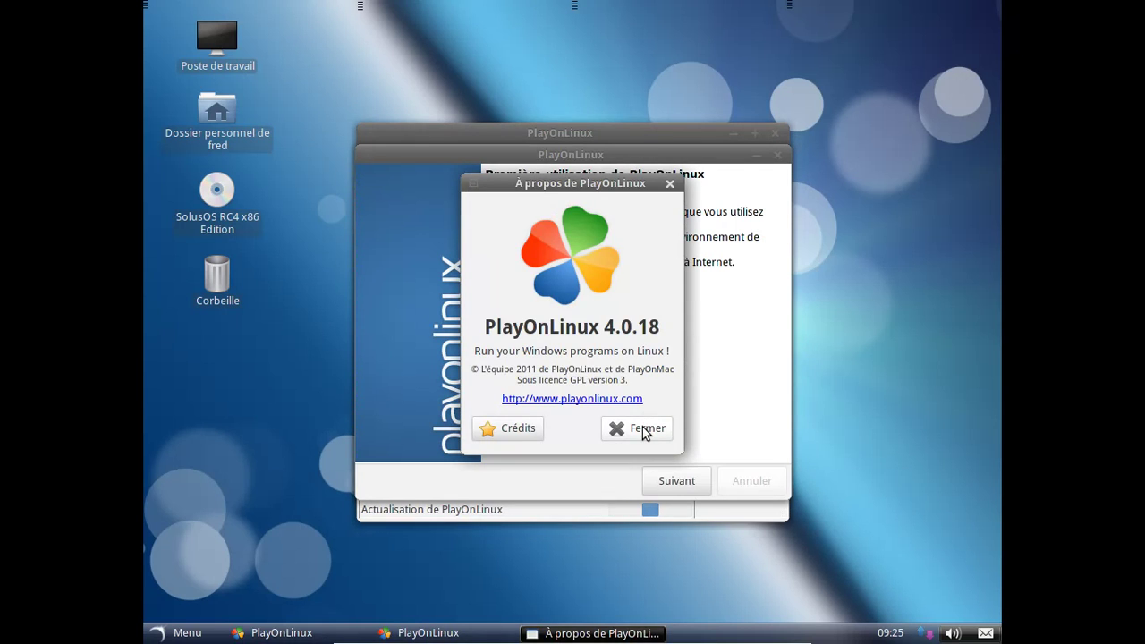
pyautogui.click(644, 430)
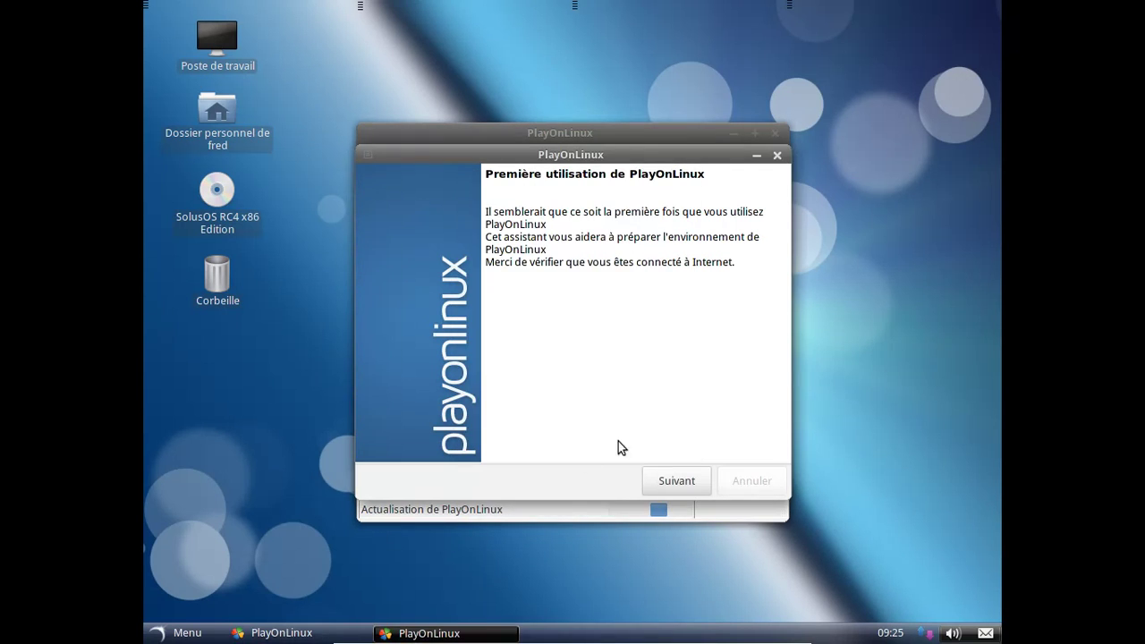
# Search the installed applications for "gestionn" and "ta", clearing the search text after each one.
pyautogui.click(196, 632)
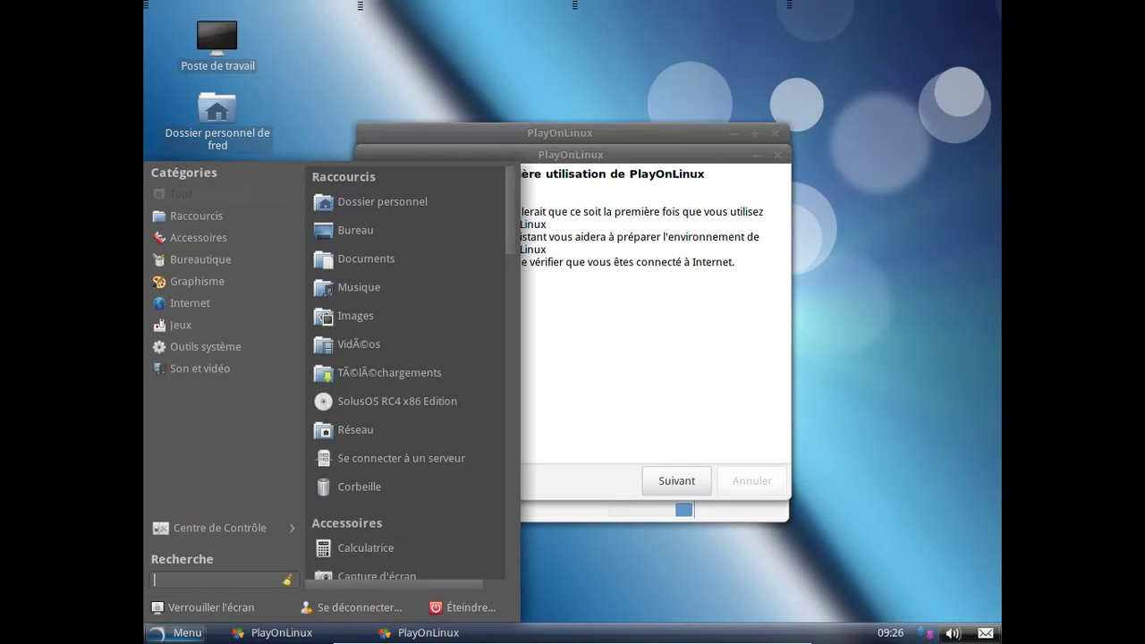
pyautogui.write('gestionn')
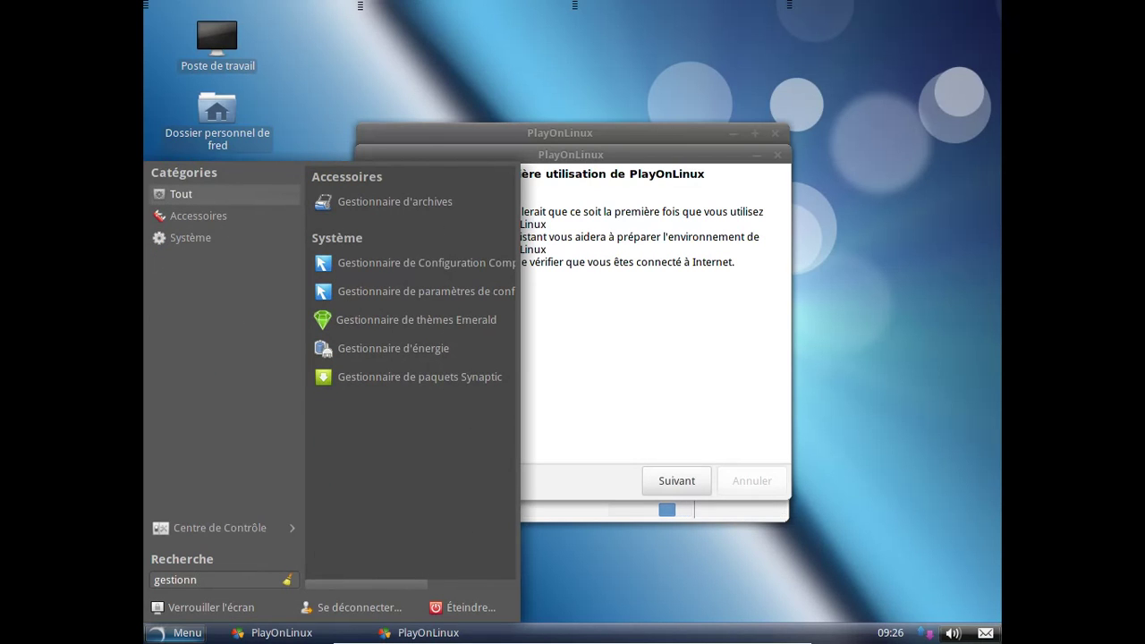
pyautogui.press('BackSpace')
pyautogui.press('BackSpace')
pyautogui.press('BackSpace')
pyautogui.press('BackSpace')
pyautogui.press('BackSpace')
pyautogui.press('BackSpace')
pyautogui.press('BackSpace')
pyautogui.press('BackSpace')
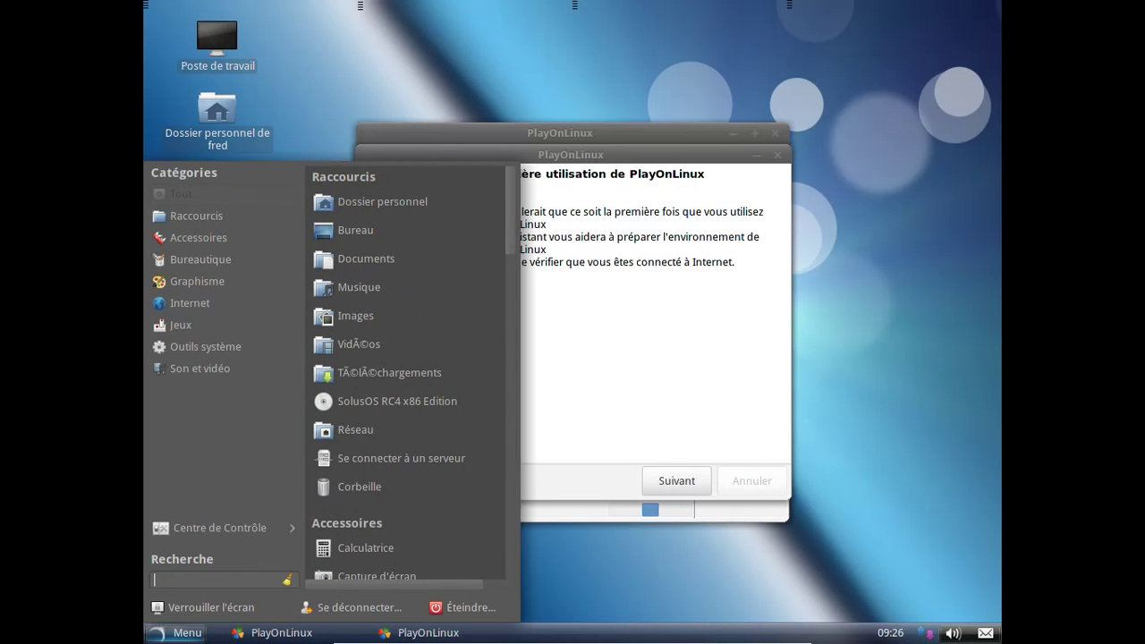
pyautogui.write('ta')
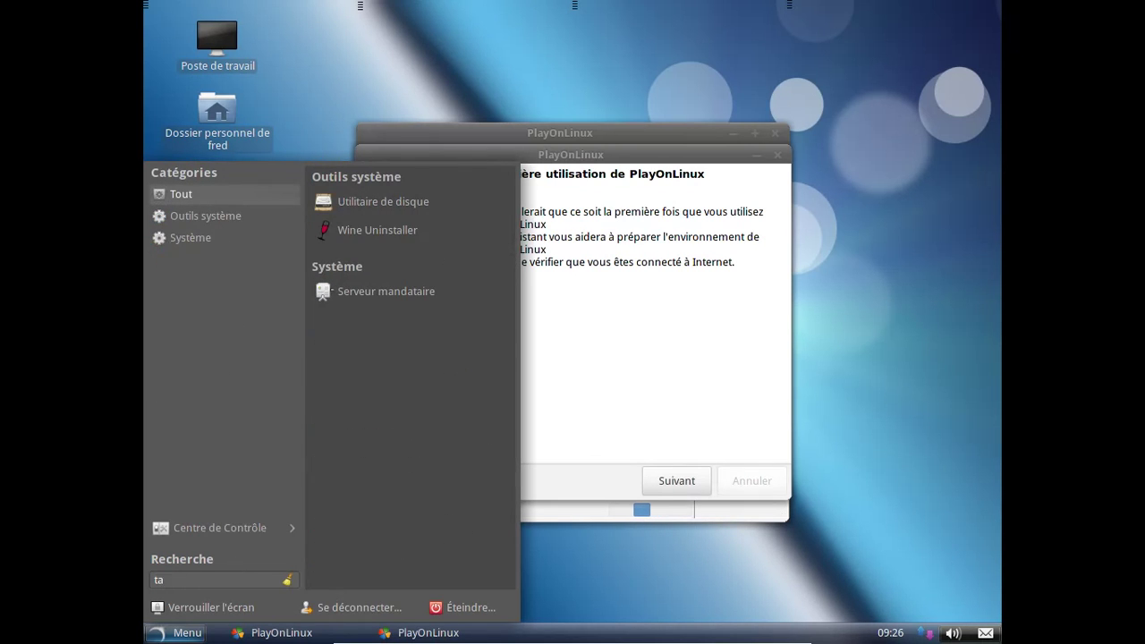
pyautogui.press('BackSpace')
pyautogui.press('BackSpace')
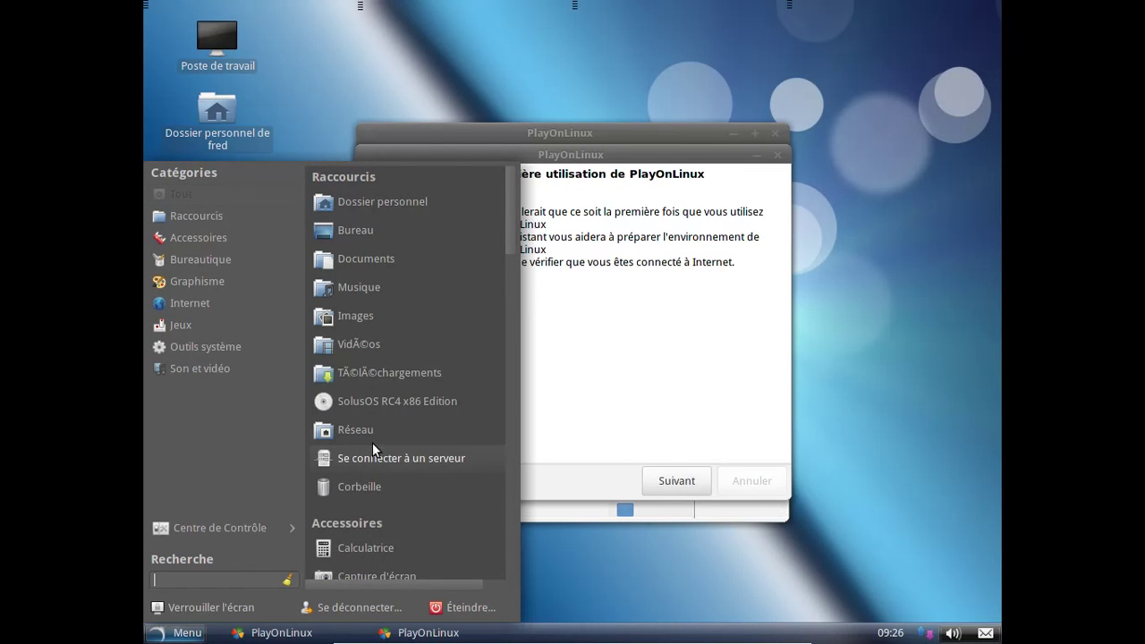
# Launch Firefox from the Internet category and advance the PlayOnLinux first-use assistant past its welcome page.
pyautogui.moveTo(248, 240)
pyautogui.moveTo(230, 299)
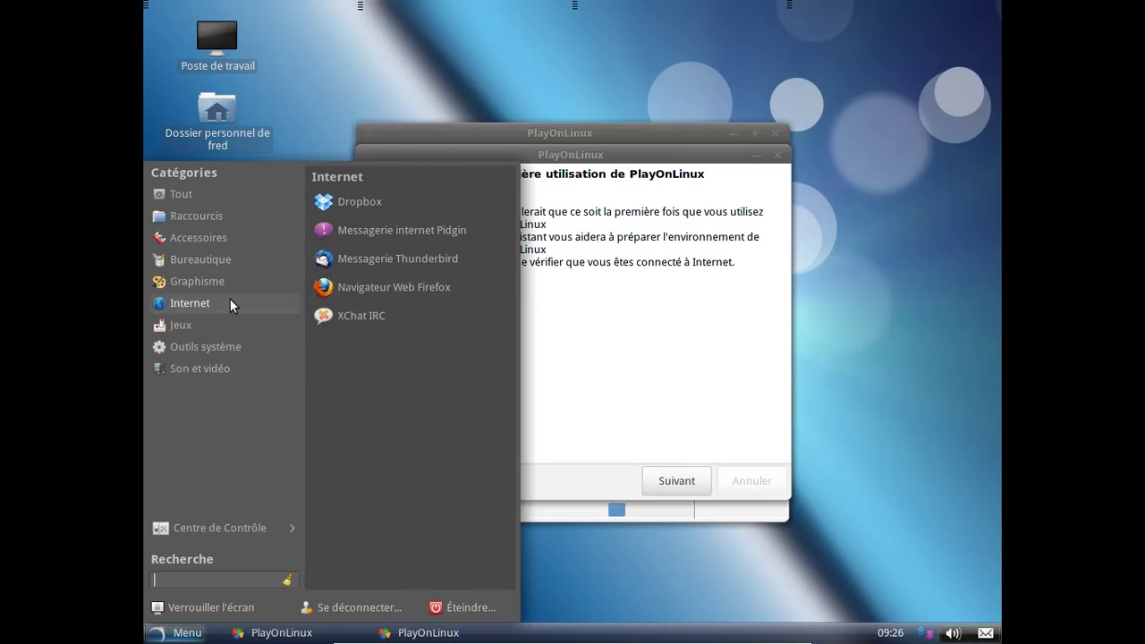
pyautogui.click(427, 285)
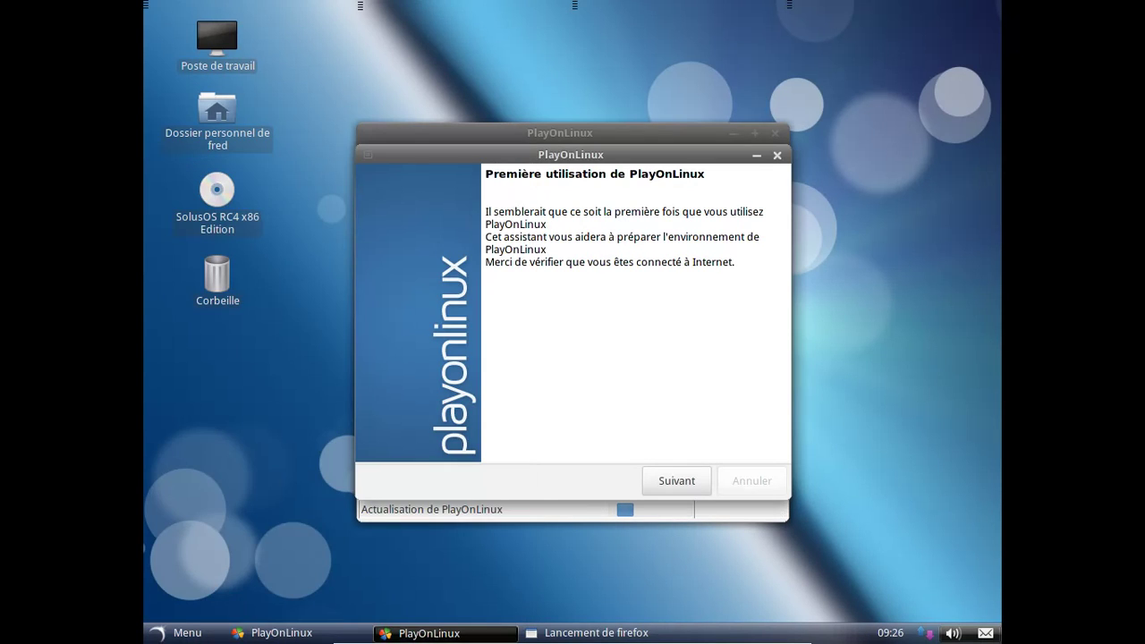
pyautogui.click(669, 483)
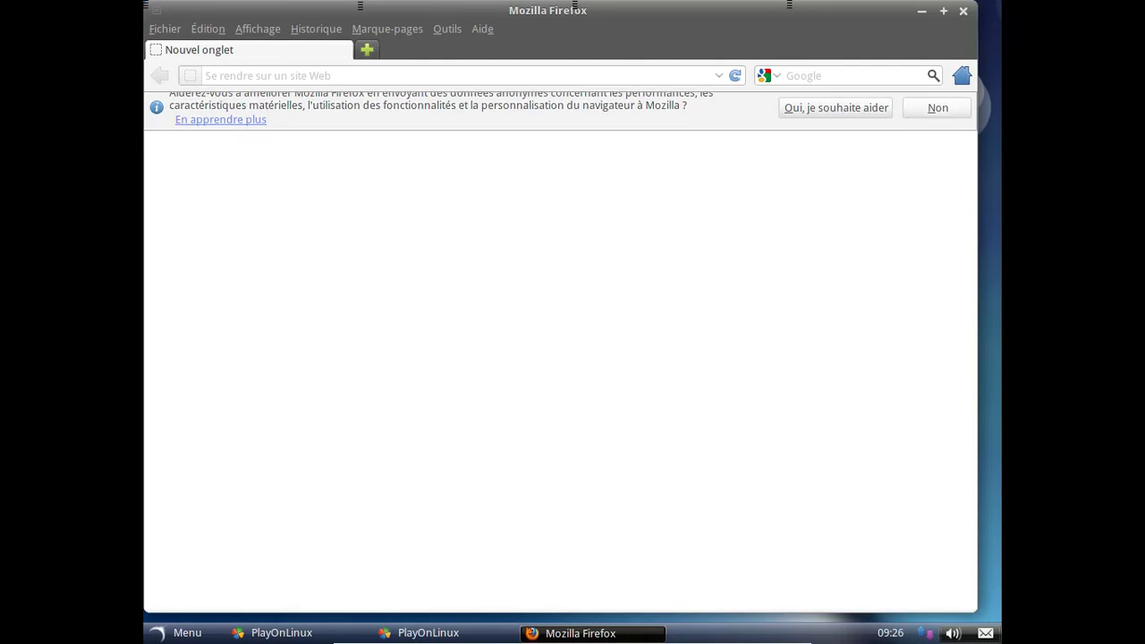
# View the Firefox version information, close that dialog and close the browser.
pyautogui.click(489, 30)
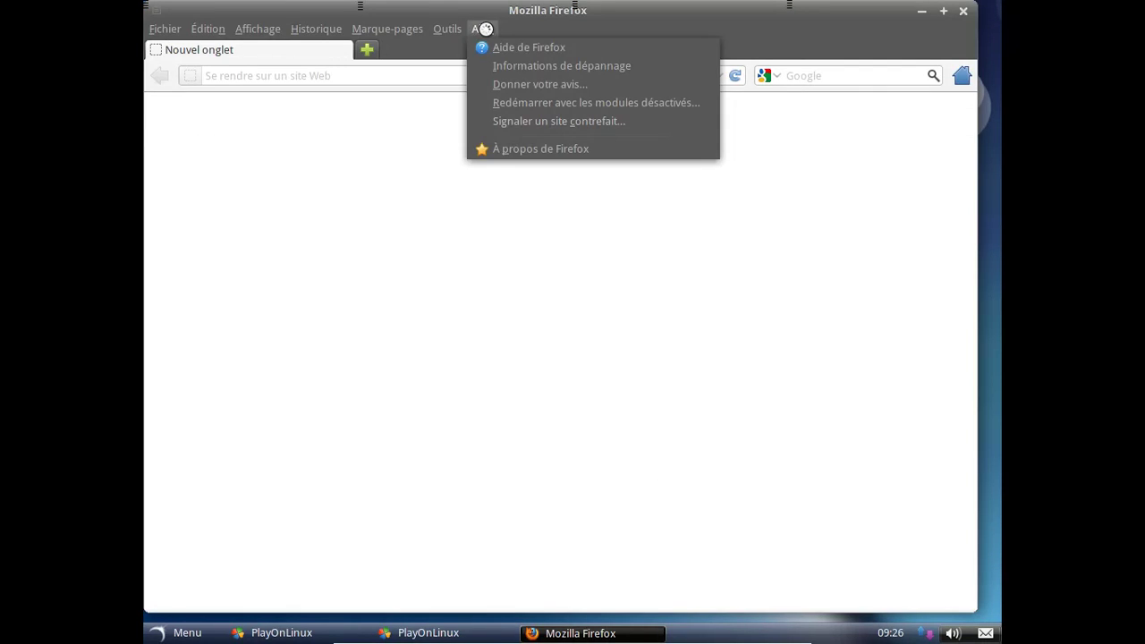
pyautogui.click(513, 149)
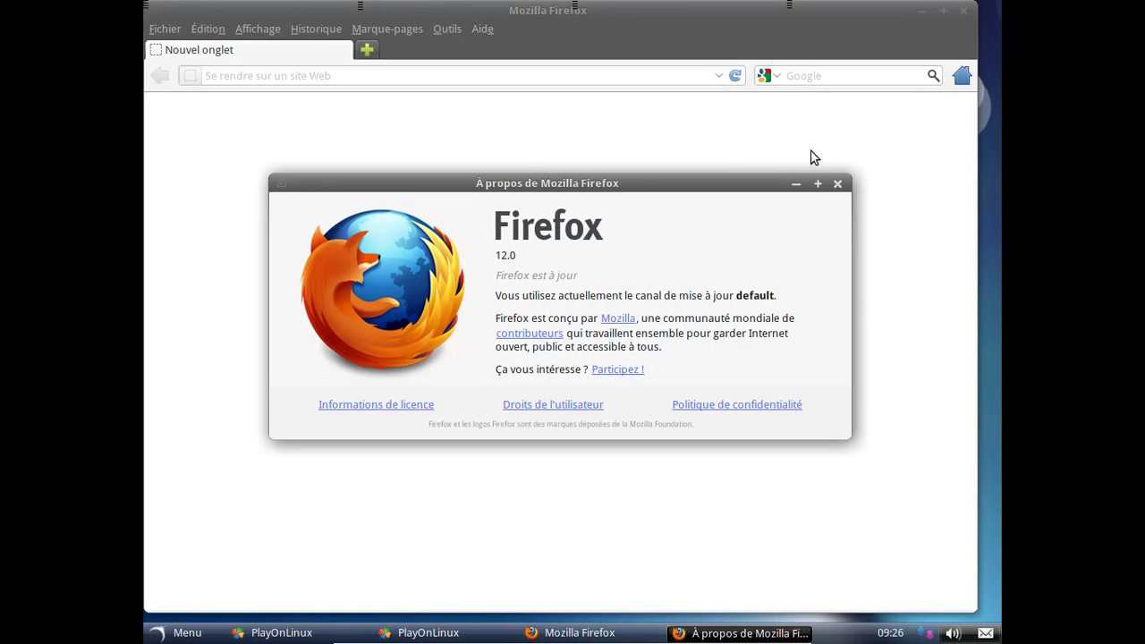
pyautogui.click(839, 184)
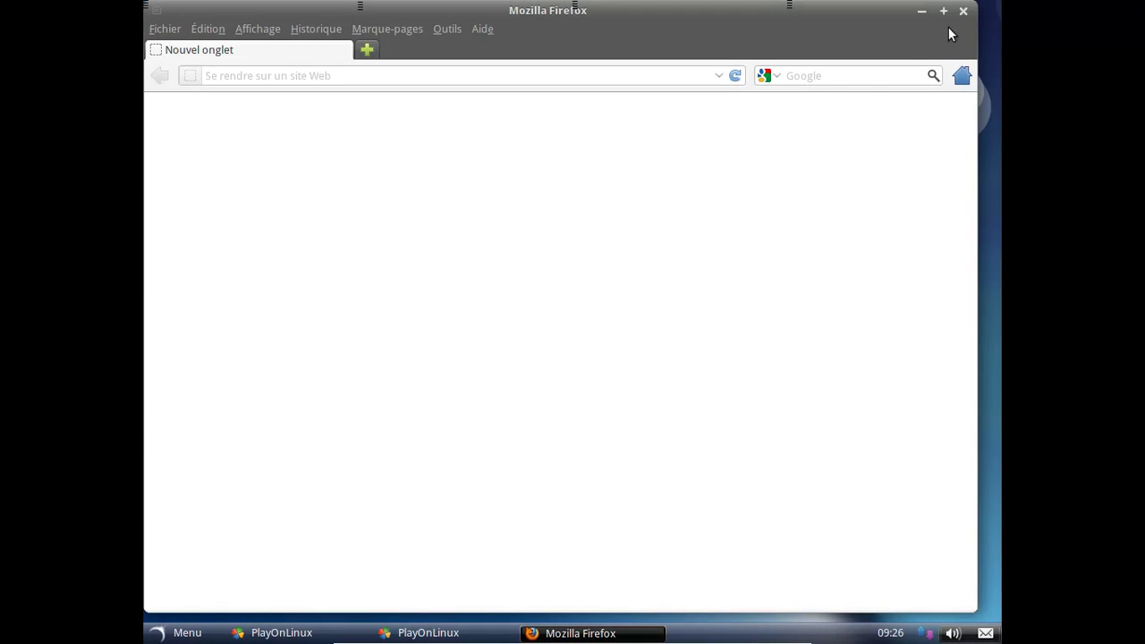
pyautogui.click(962, 9)
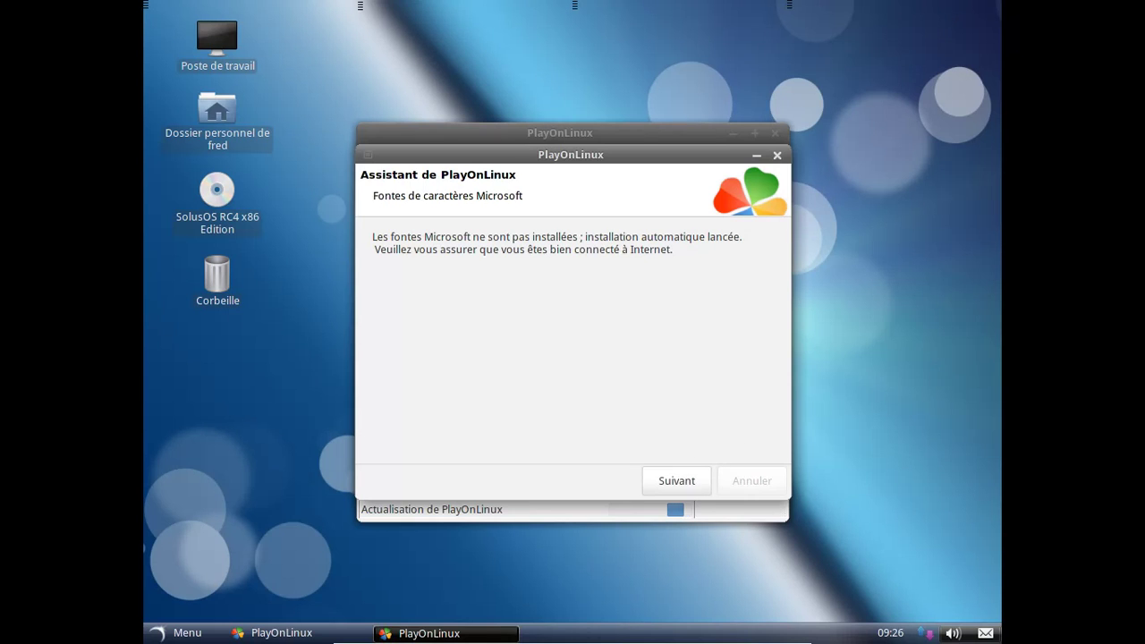
# Accept the Microsoft fonts licence in the PlayOnLinux assistant and start the font download.
pyautogui.click(684, 479)
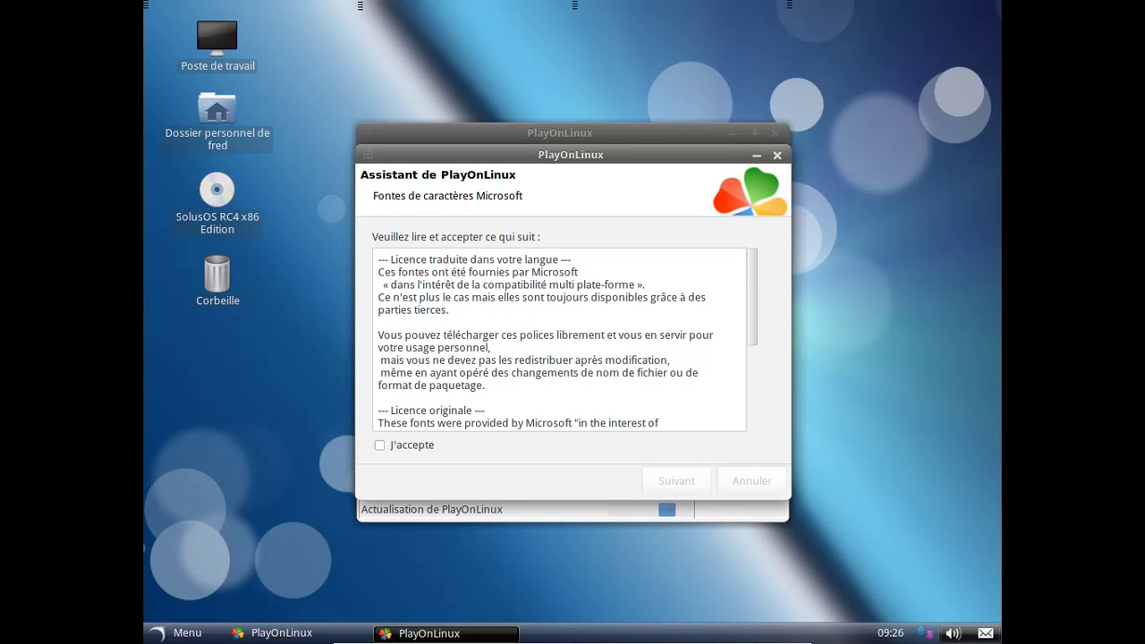
pyautogui.click(381, 445)
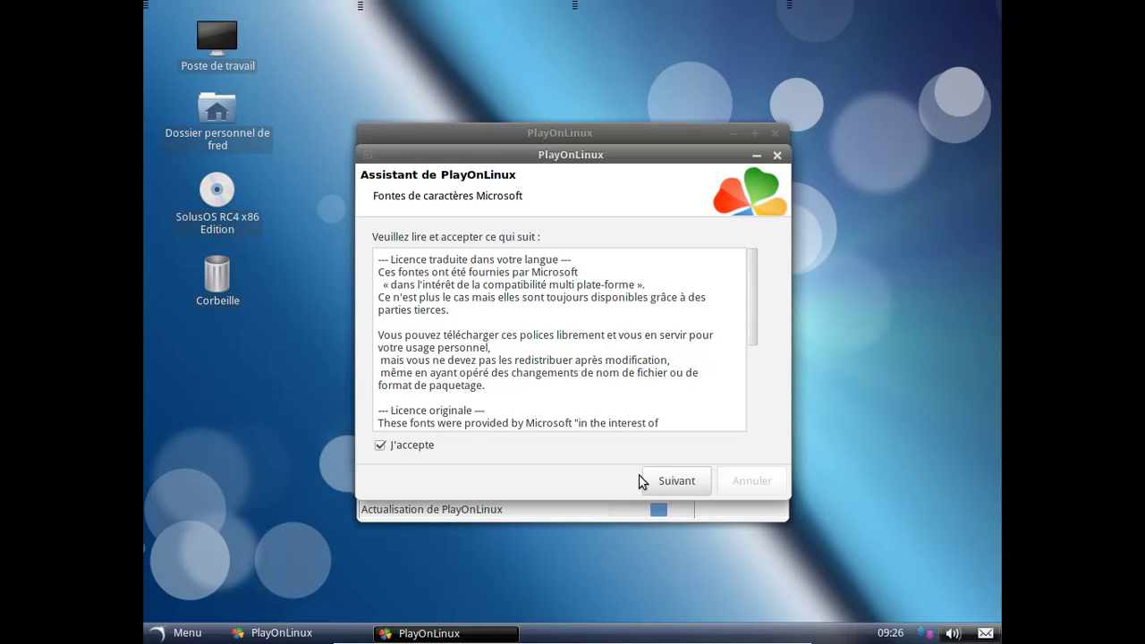
pyautogui.click(669, 481)
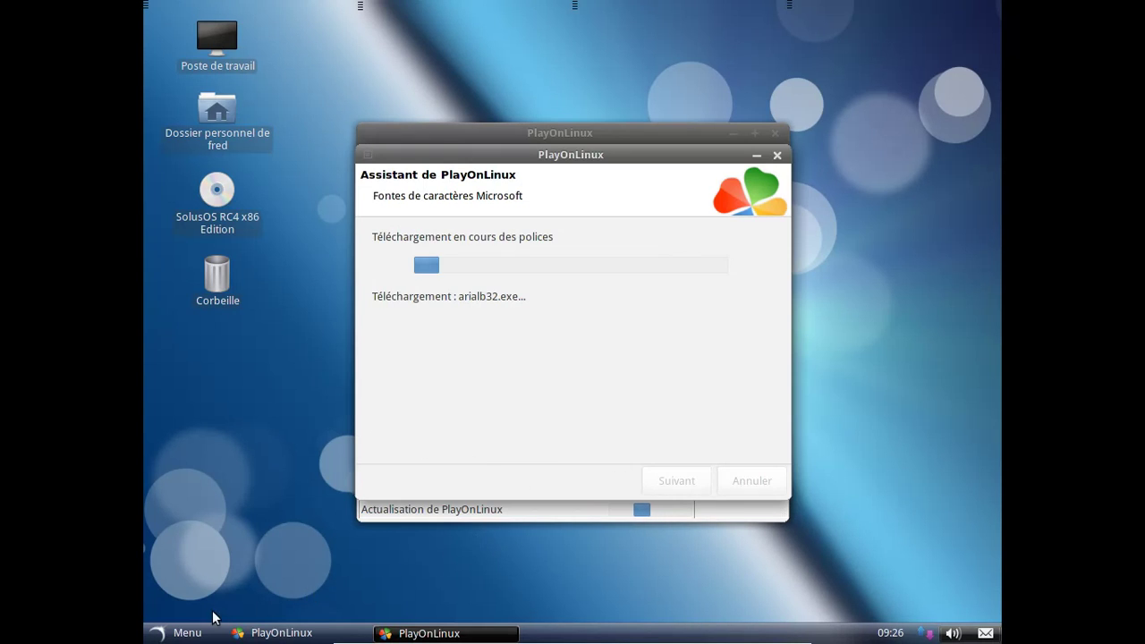
# Browse the application categories and launch LibreOffice 3.5 Writer from Bureautique.
pyautogui.click(178, 633)
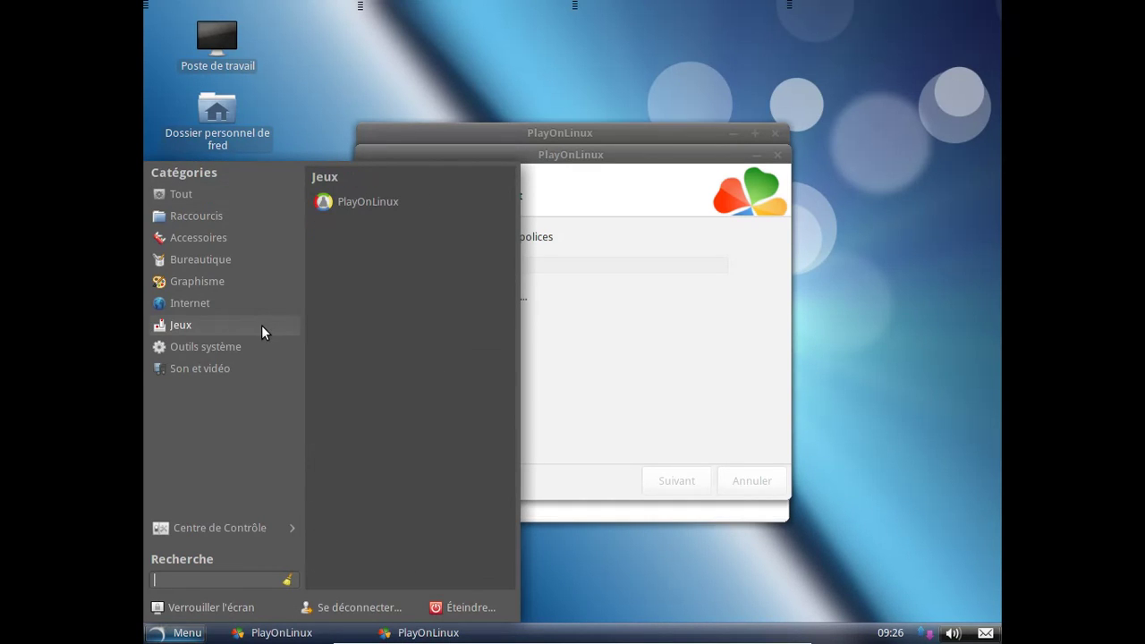
pyautogui.moveTo(259, 349)
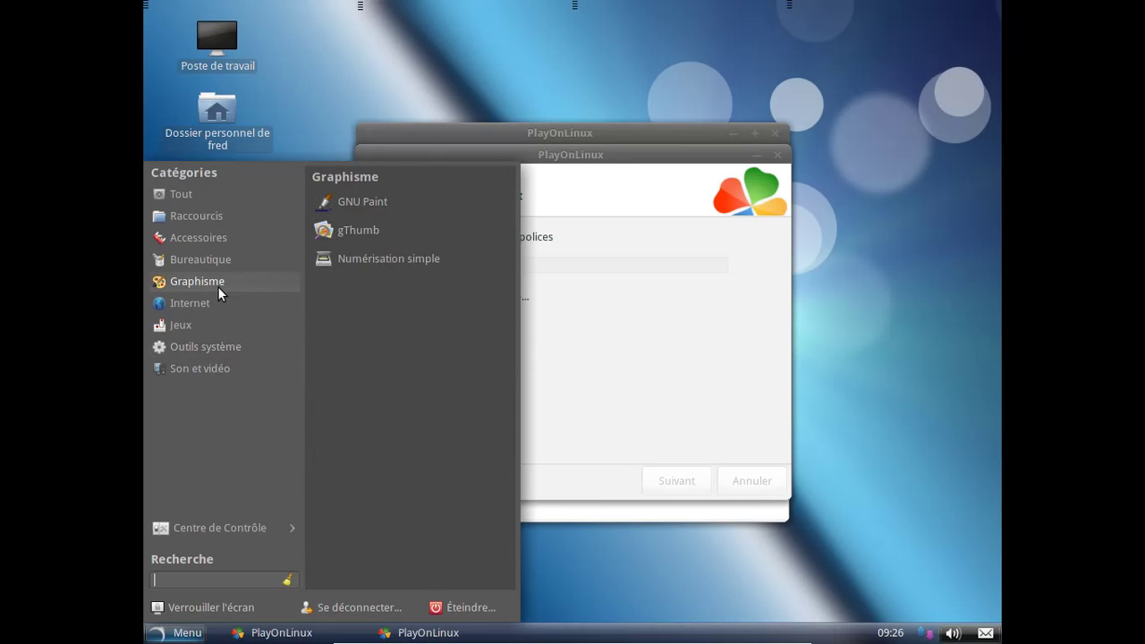
pyautogui.moveTo(222, 265)
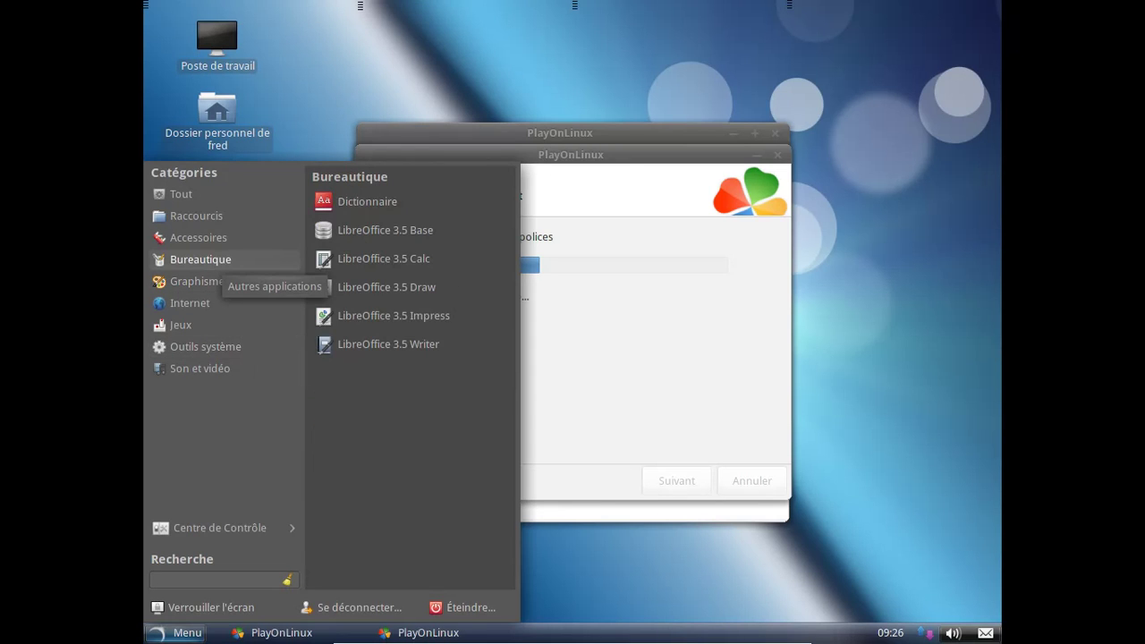
pyautogui.click(458, 342)
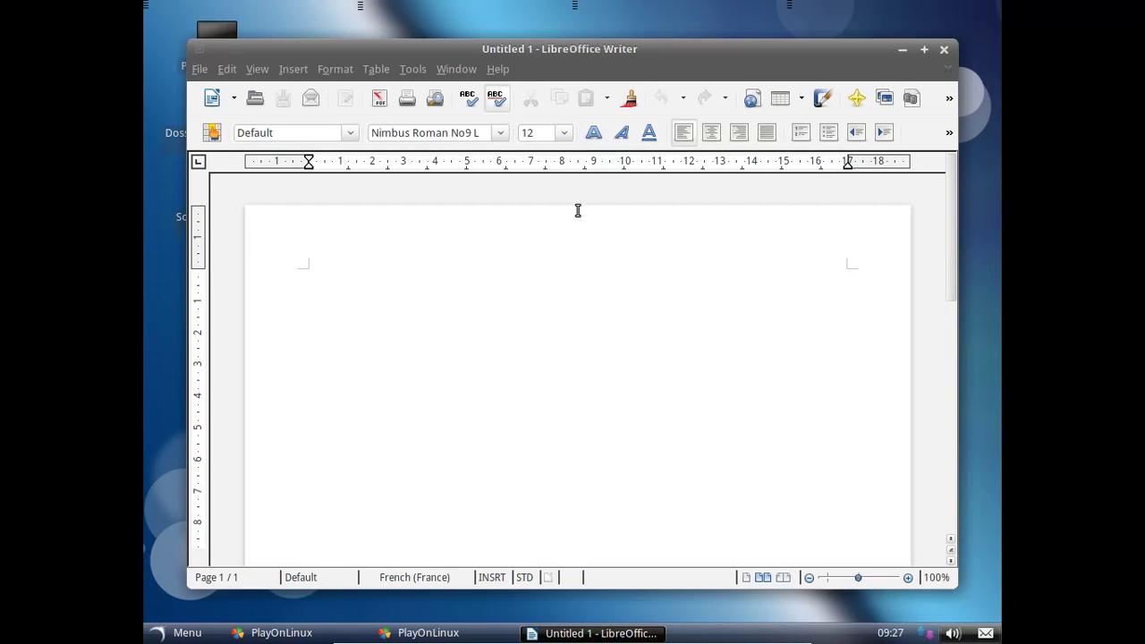
# Examine the Languages settings in the LibreOffice options, then close the options dialog and Writer.
pyautogui.click(499, 71)
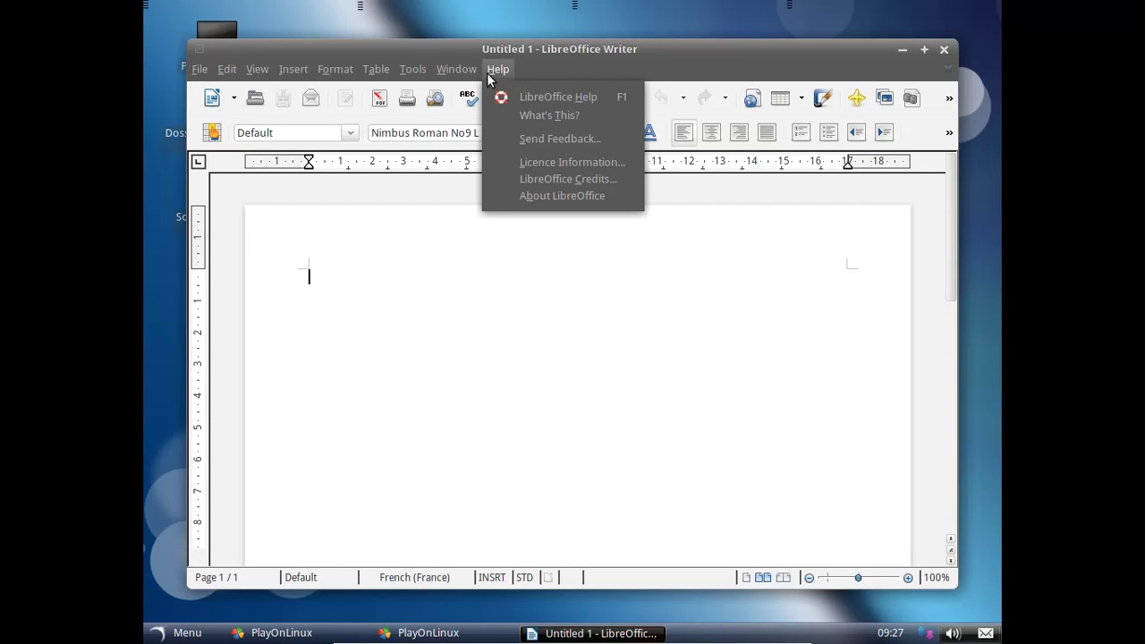
pyautogui.moveTo(412, 71)
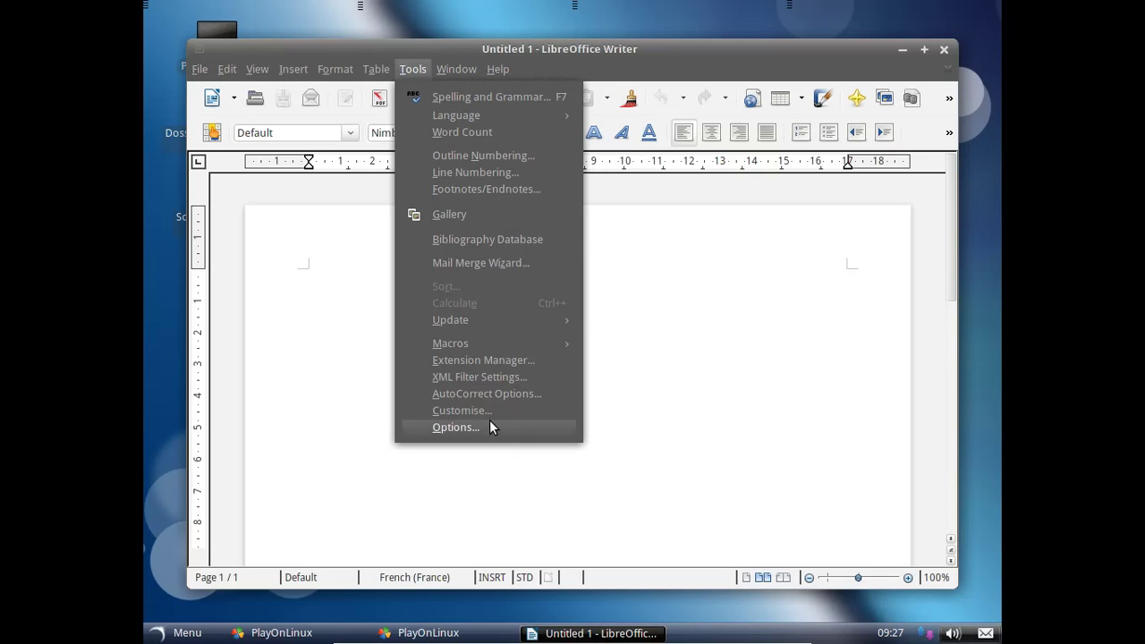
pyautogui.click(455, 428)
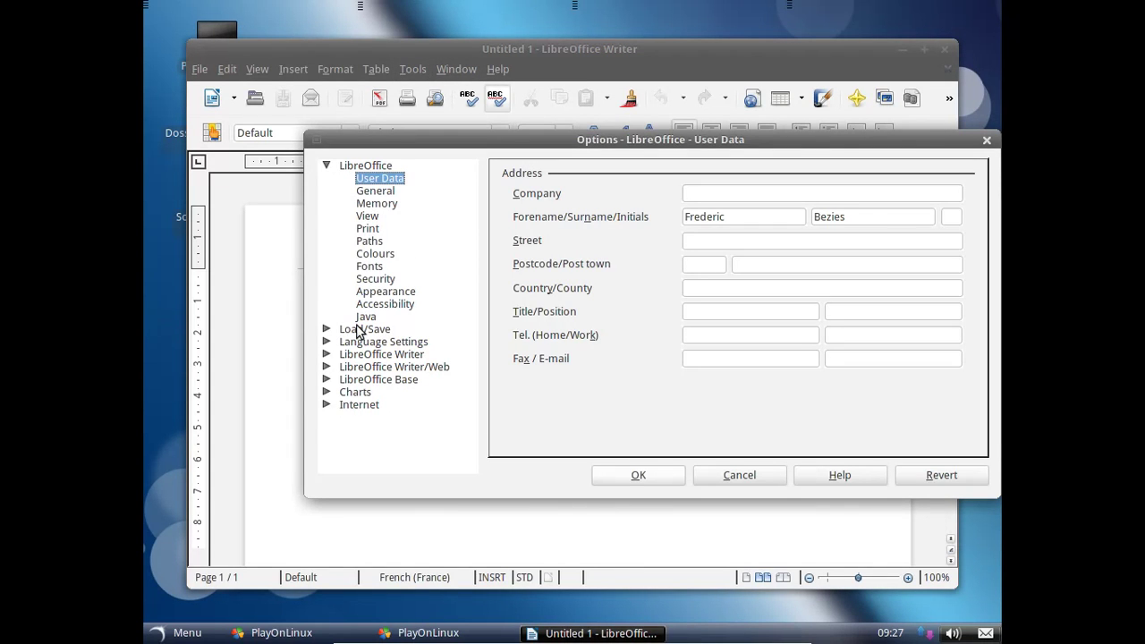
pyautogui.click(327, 342)
pyautogui.click(369, 356)
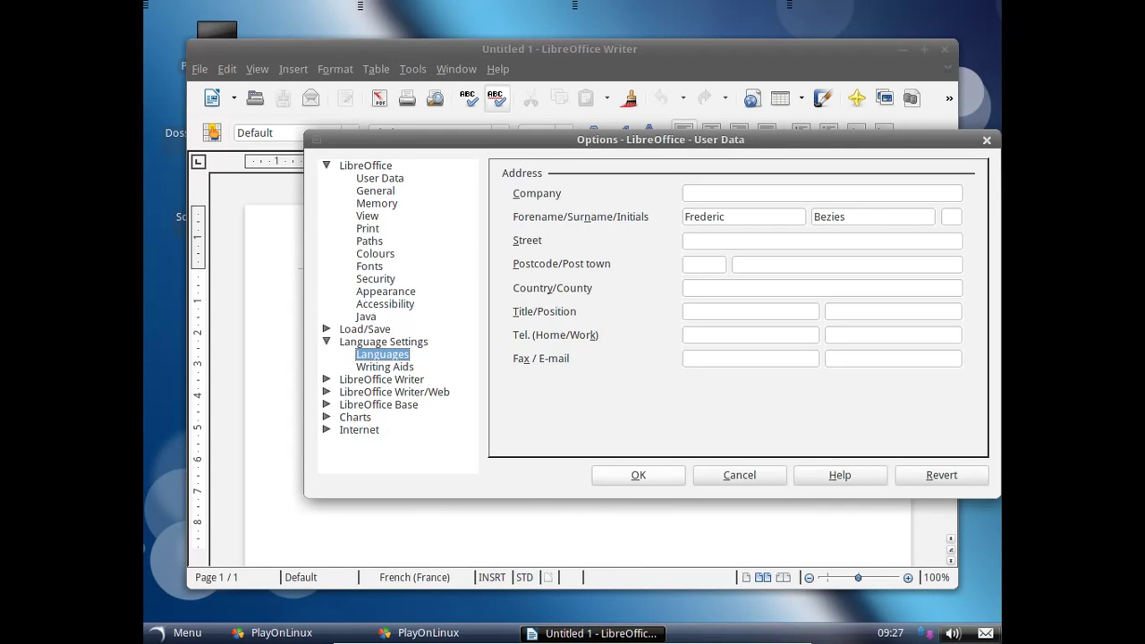
pyautogui.click(761, 195)
pyautogui.click(773, 207)
pyautogui.click(984, 143)
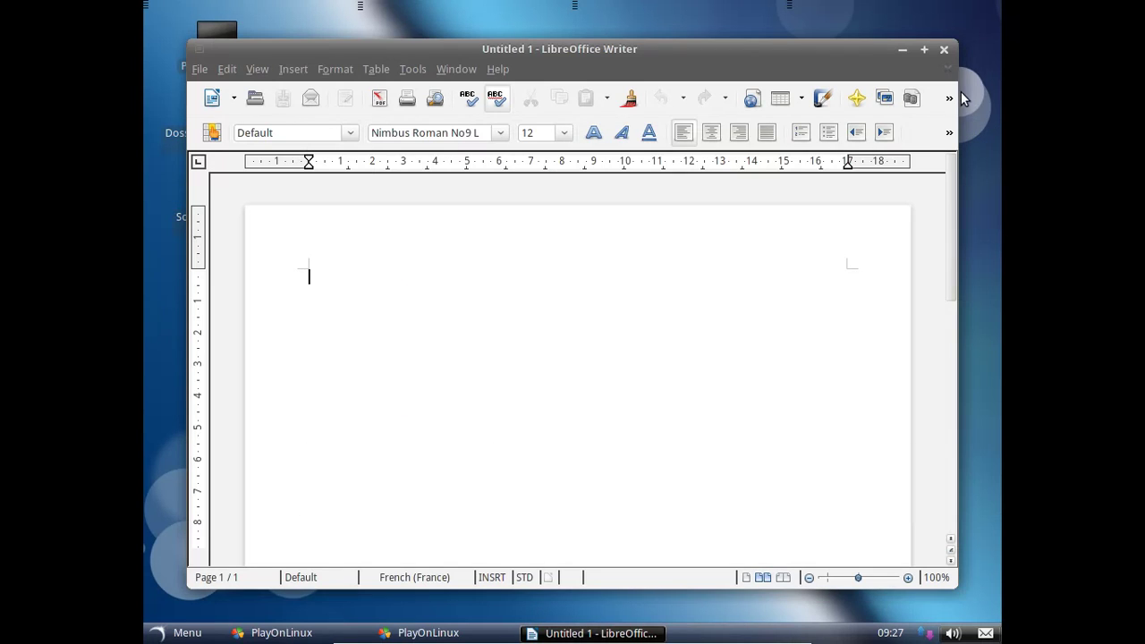
pyautogui.click(946, 50)
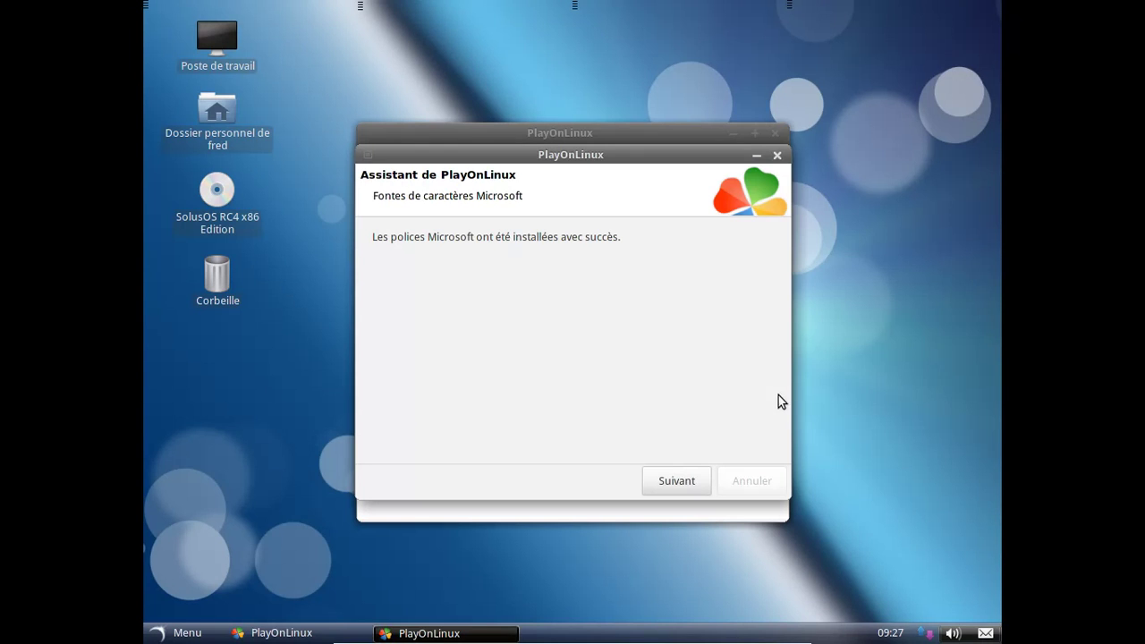
# Finish the PlayOnLinux first-use assistant and open its program installation window.
pyautogui.click(691, 483)
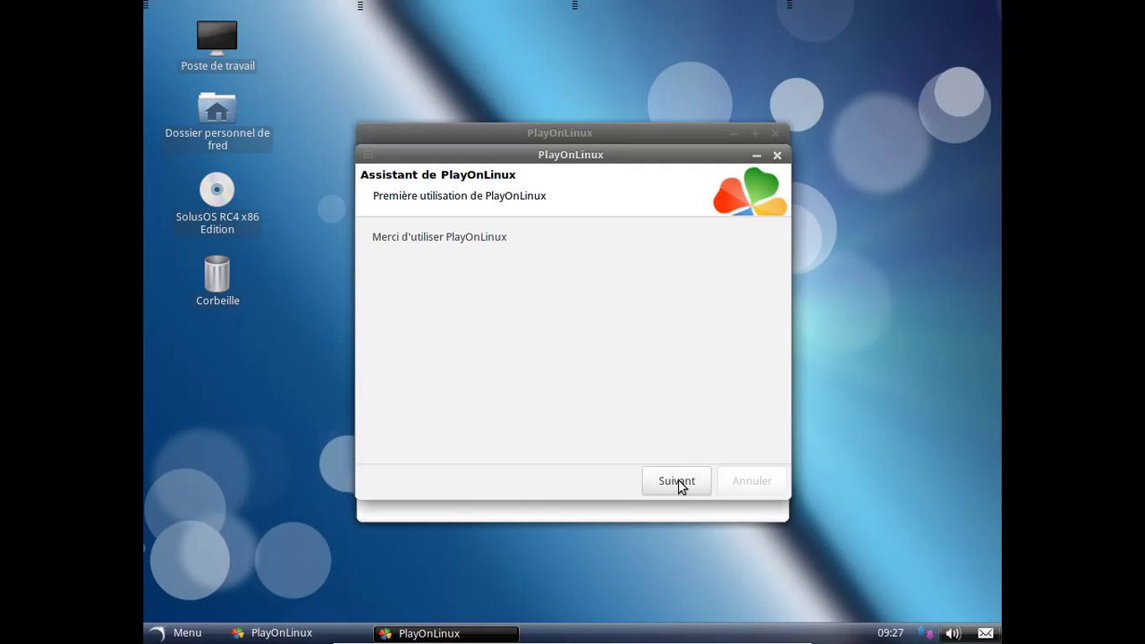
pyautogui.click(679, 484)
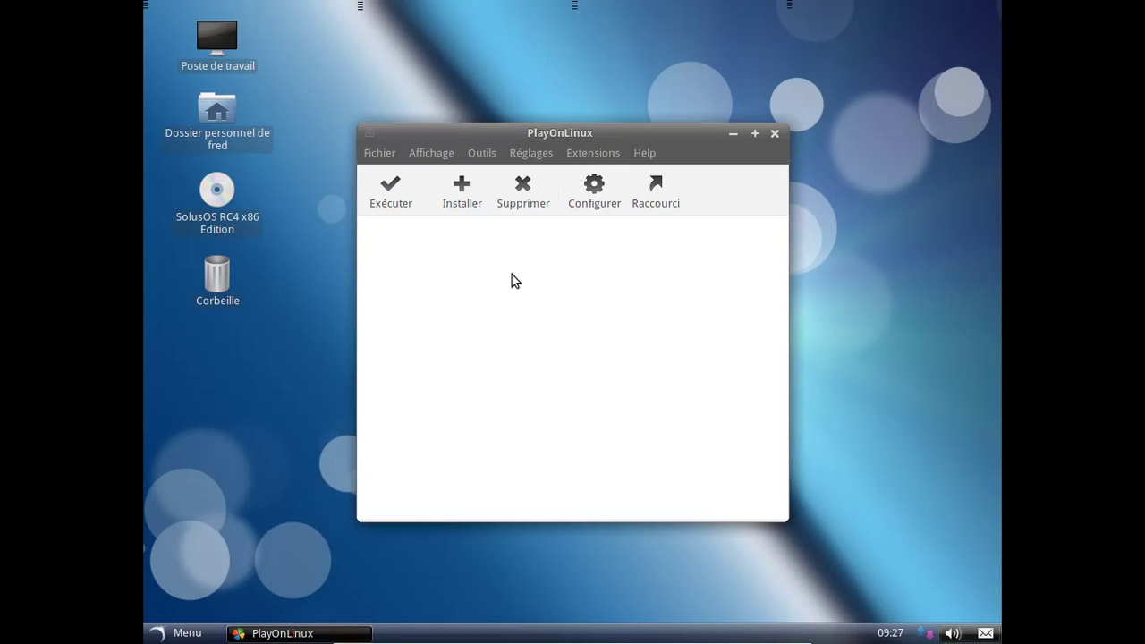
pyautogui.click(467, 201)
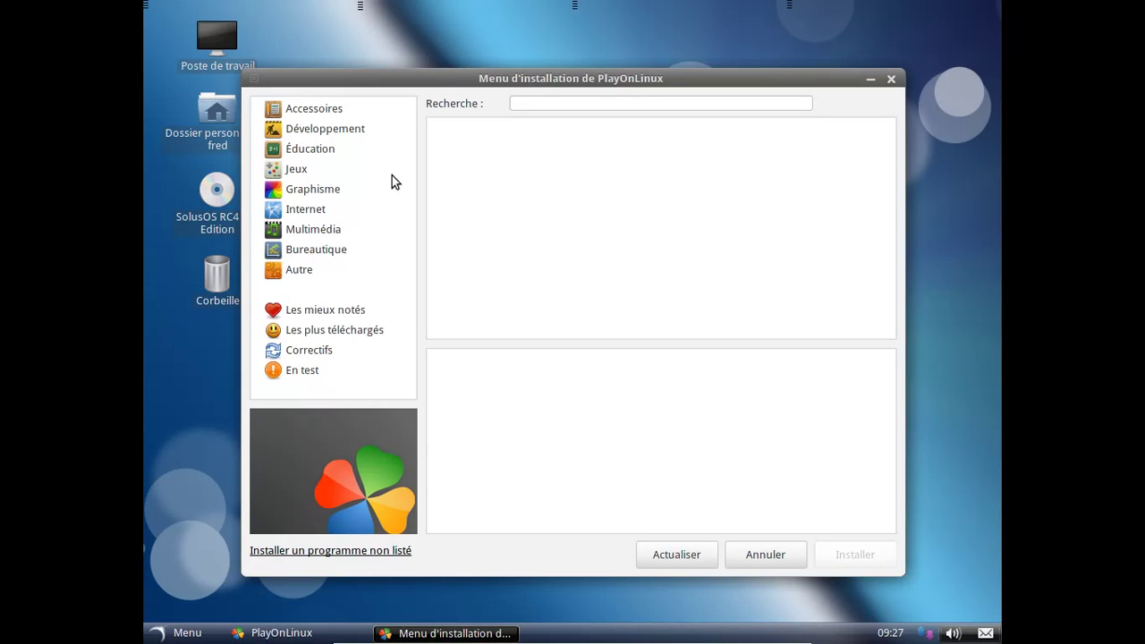
# Browse the installable programs under Accessoires, Développement, Éducation, Jeux, Bureautique, Multimédia and Internet.
pyautogui.click(340, 109)
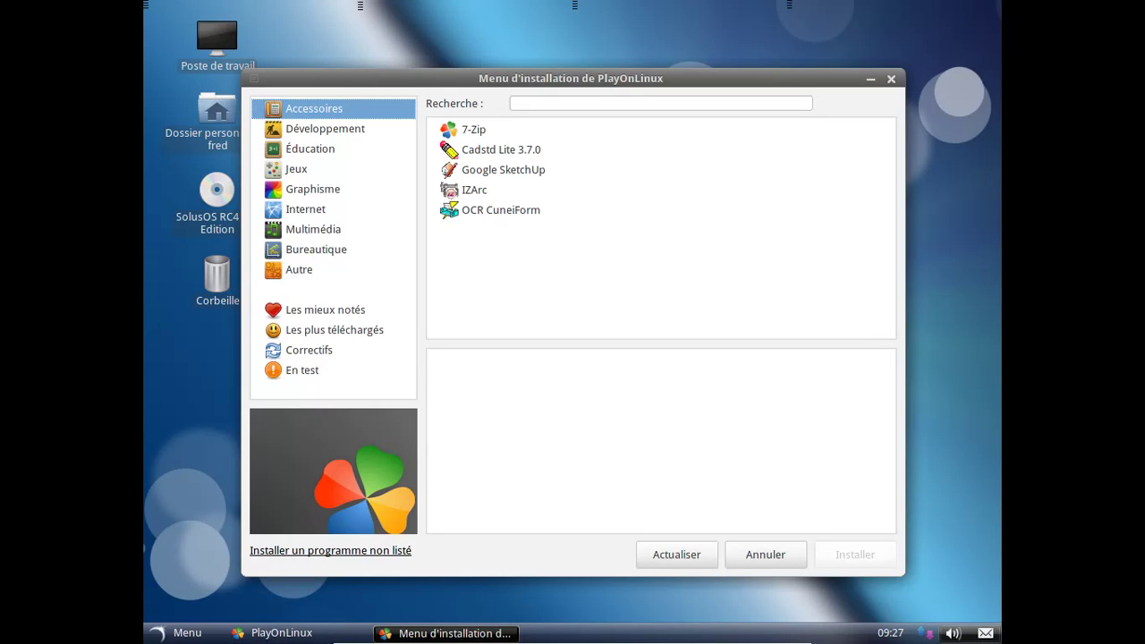
pyautogui.click(350, 123)
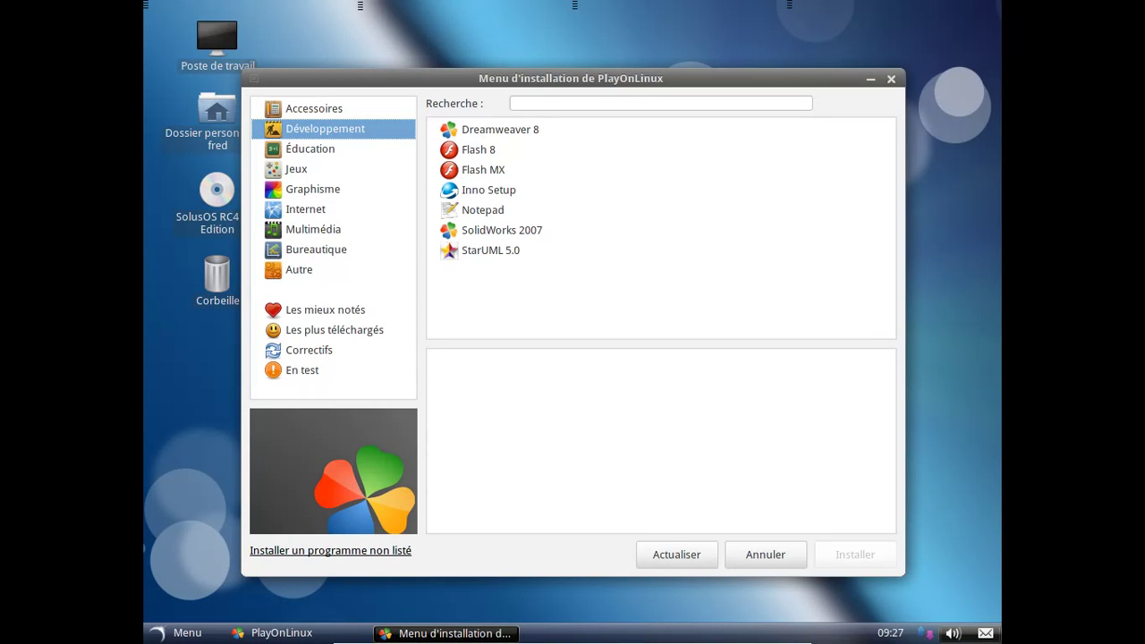
pyautogui.click(351, 148)
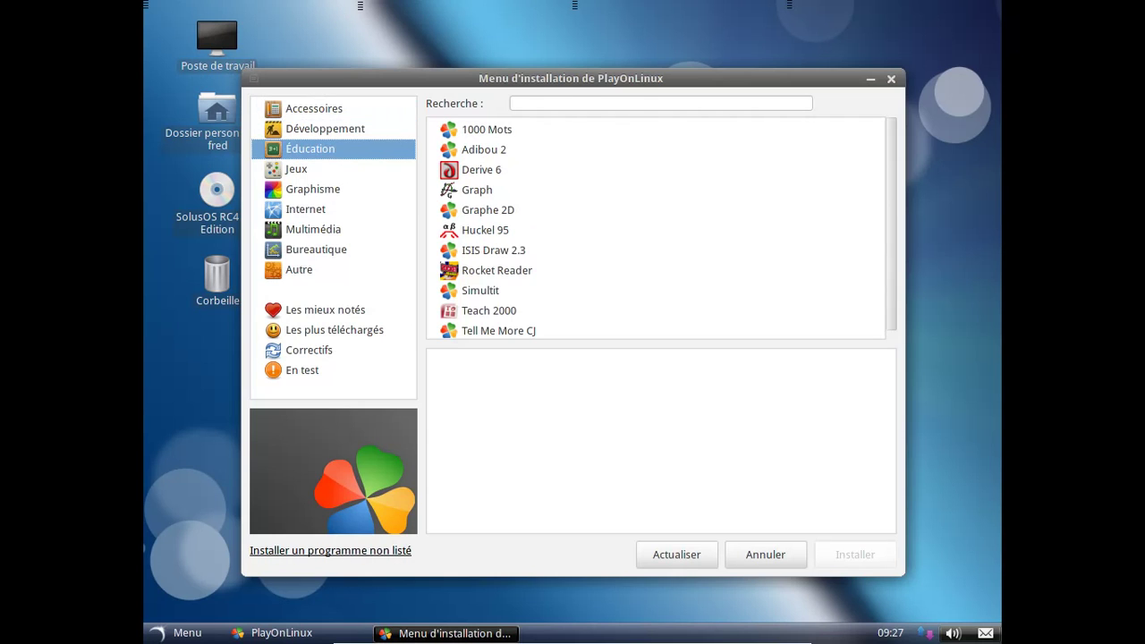
pyautogui.click(347, 170)
pyautogui.scroll(-5, 802, 222)
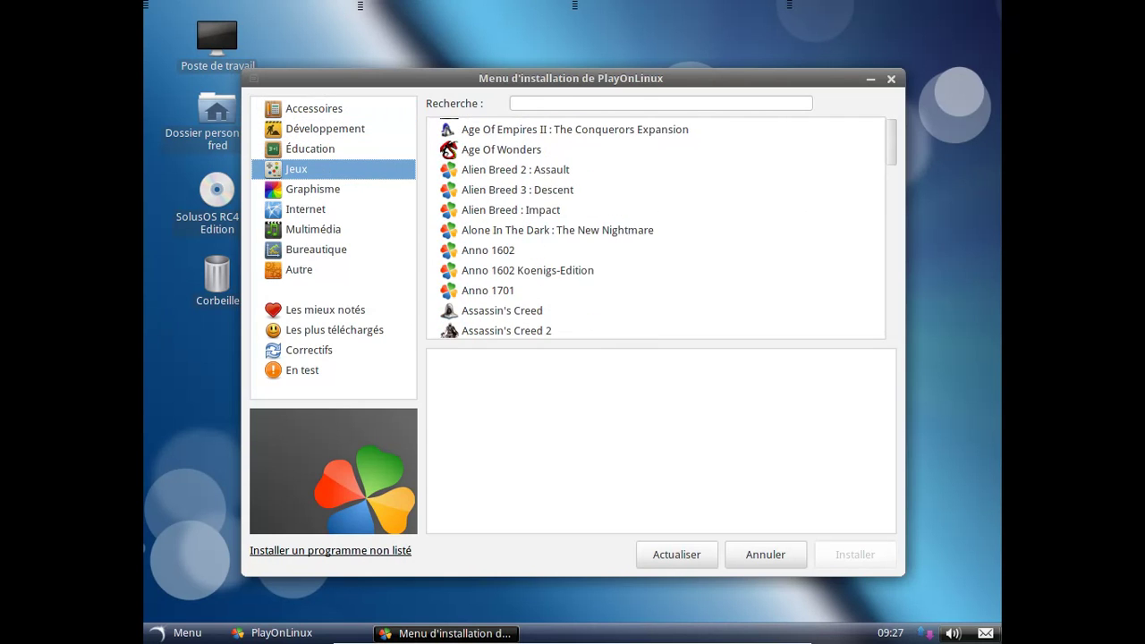
pyautogui.moveTo(890, 156); pyautogui.dragTo(869, 335)
pyautogui.click(300, 252)
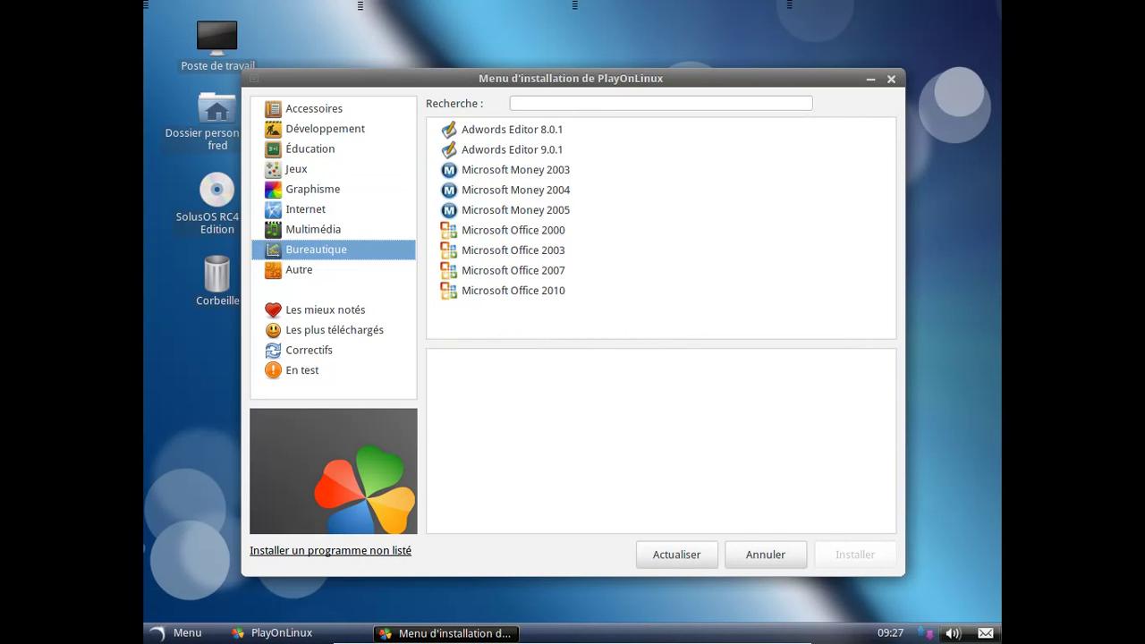
pyautogui.click(305, 232)
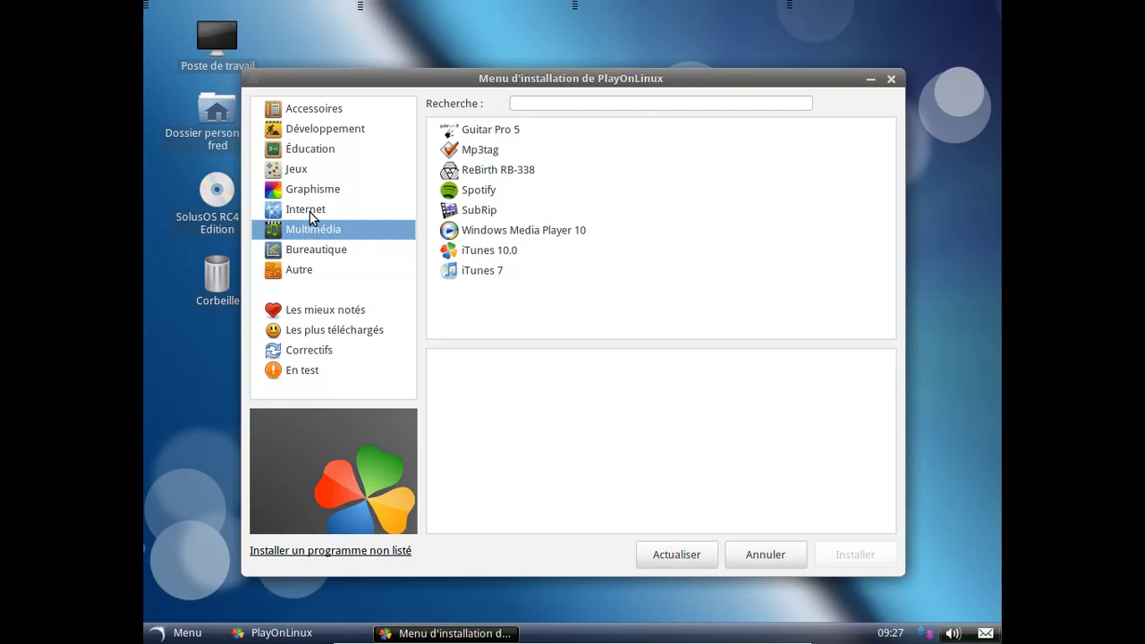
pyautogui.click(308, 213)
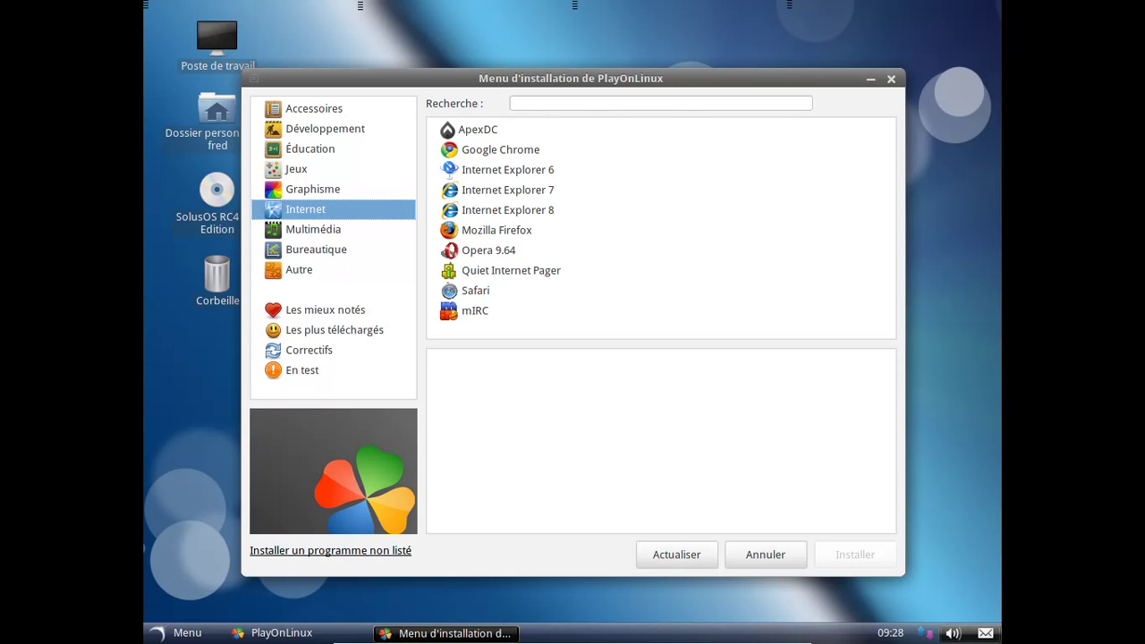
# Select Photofiltre 6.5.2 under Graphisme and start its installation through the PlayOnLinux assistant.
pyautogui.click(309, 191)
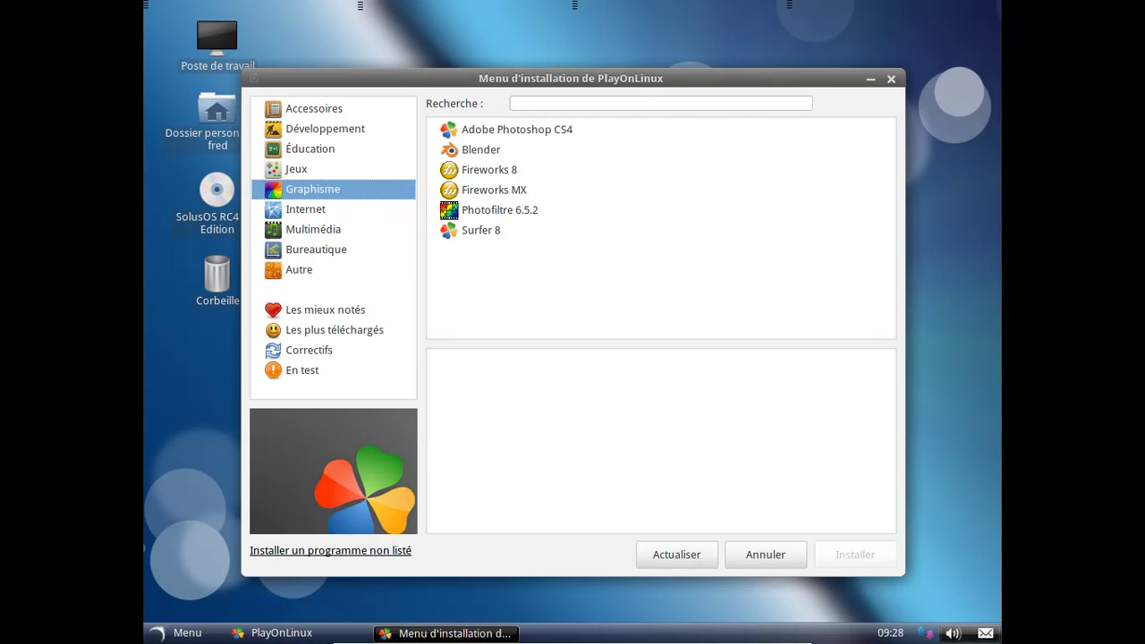
pyautogui.click(547, 211)
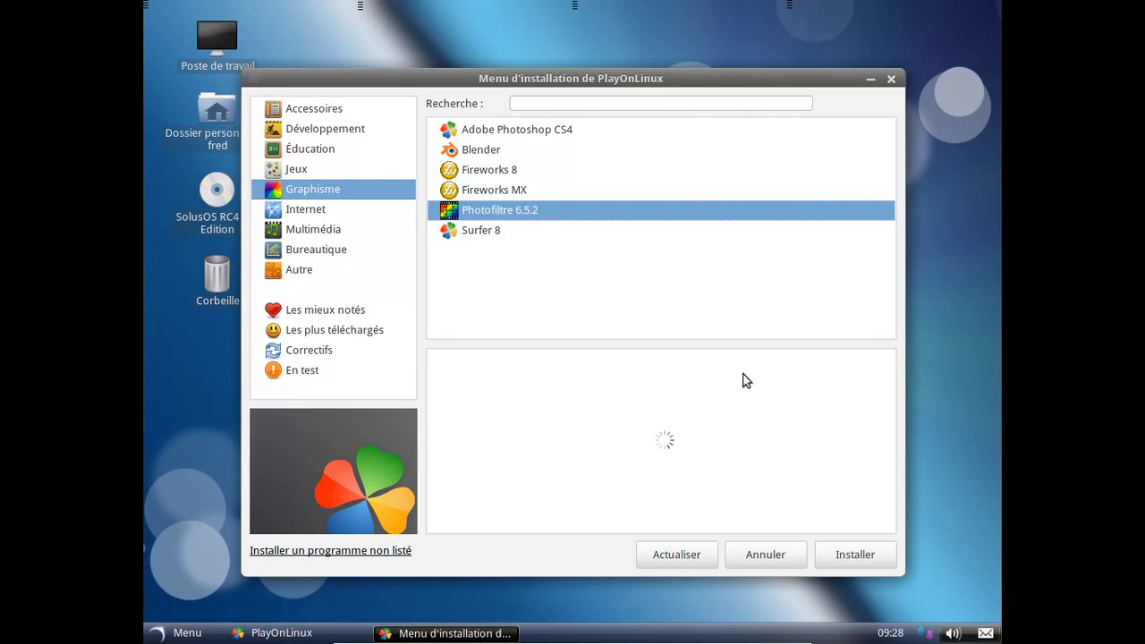
pyautogui.click(852, 555)
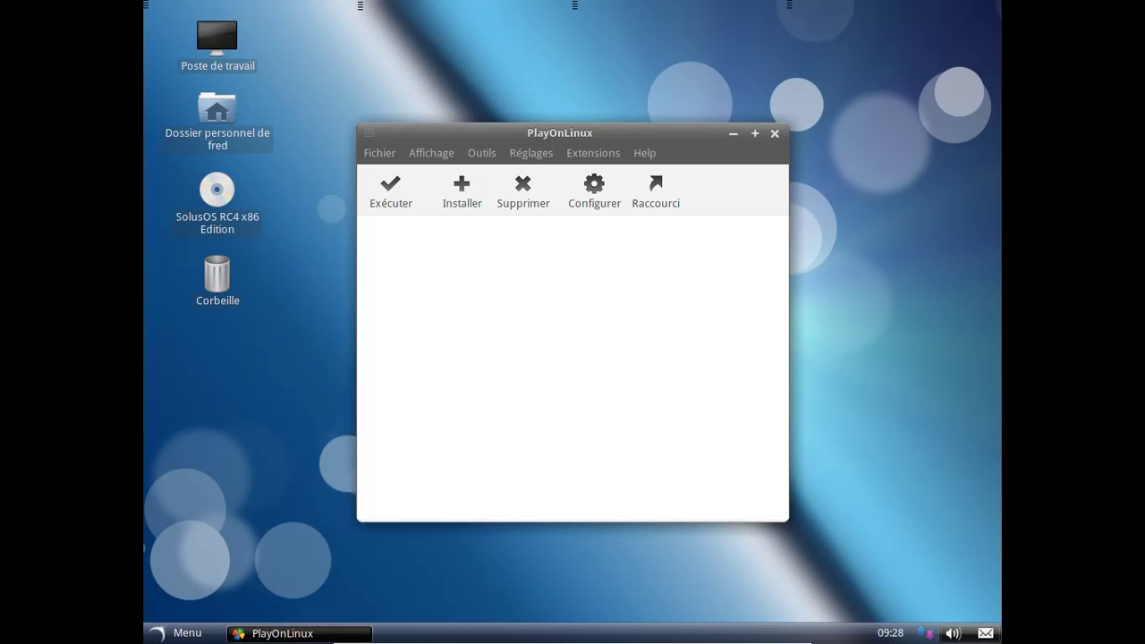
pyautogui.click(676, 481)
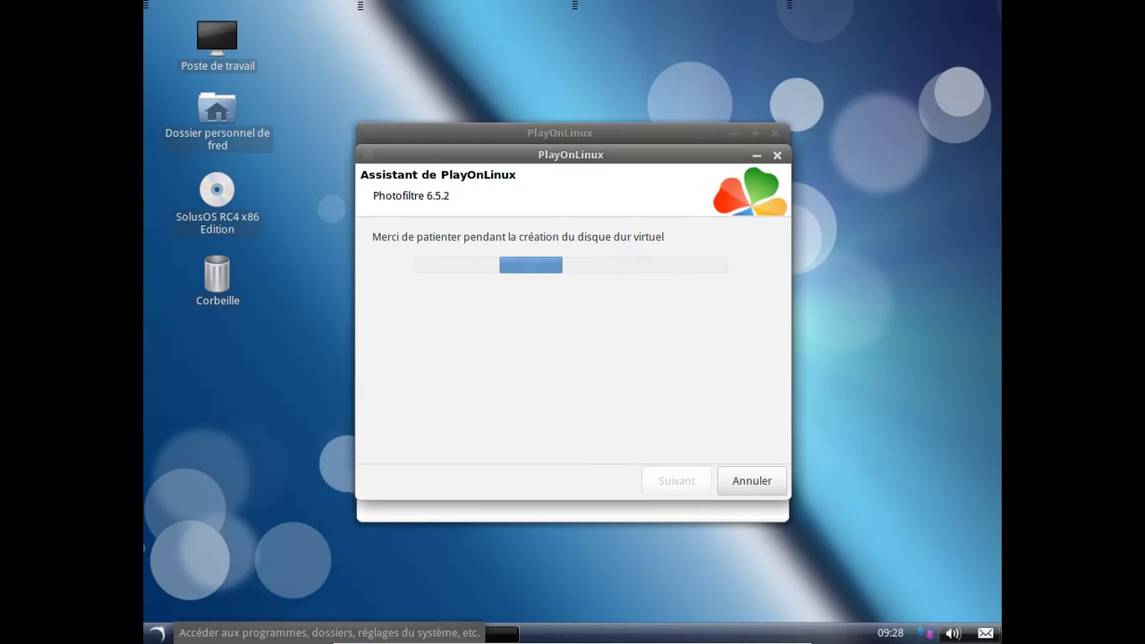
# Browse the complete application list, from the shortcuts and Accessoires through to Son et vidéo.
pyautogui.click(148, 631)
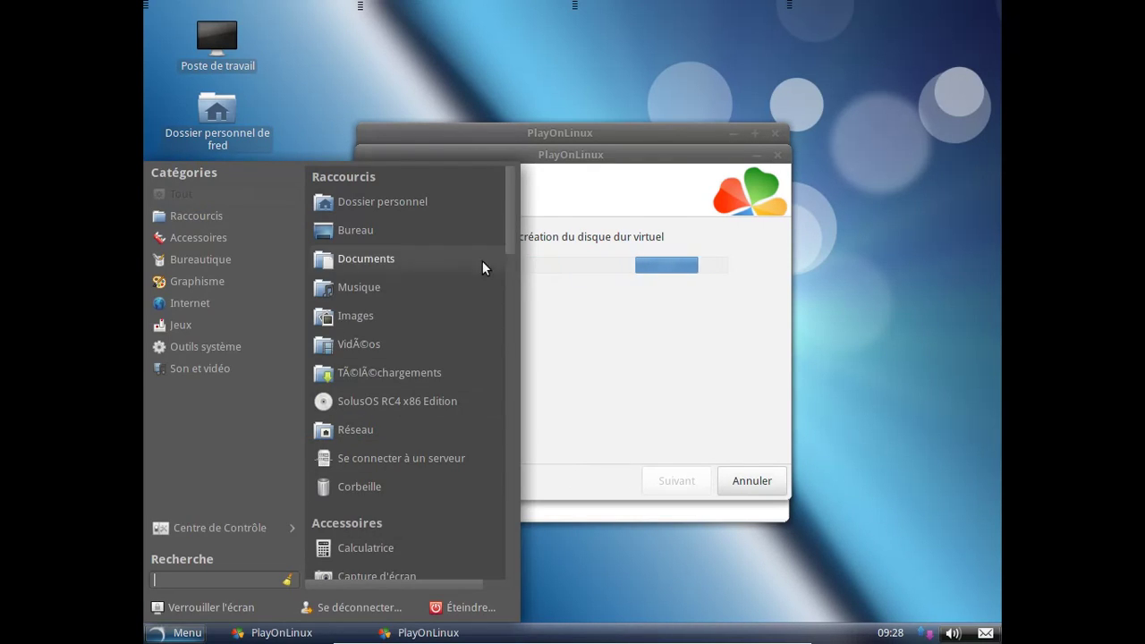
pyautogui.moveTo(511, 231); pyautogui.dragTo(510, 291)
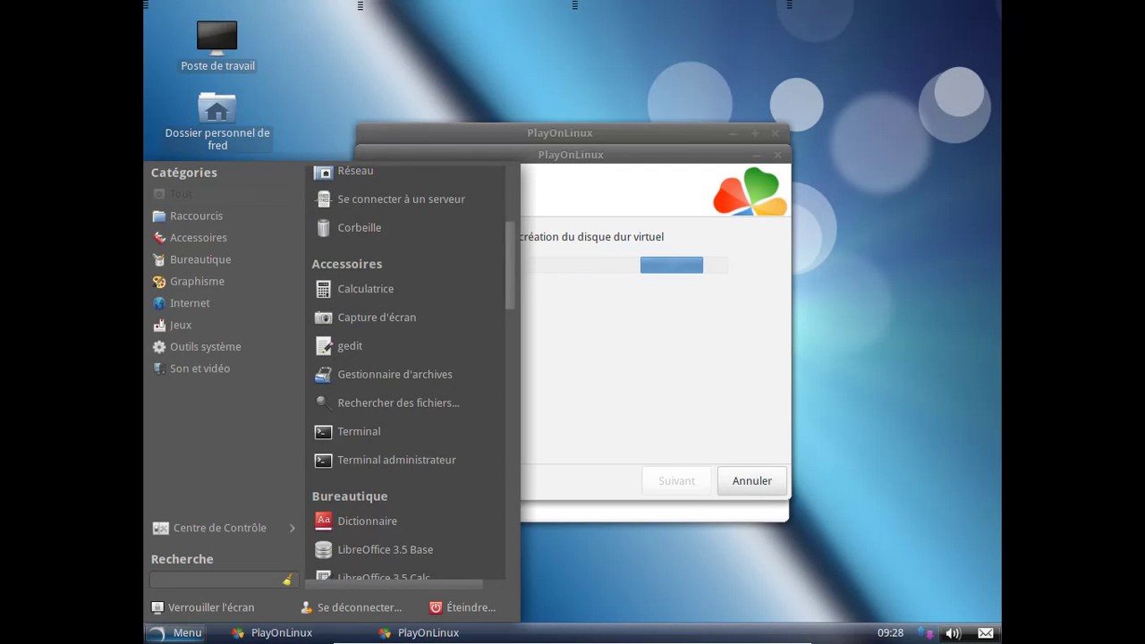
pyautogui.scroll(-15, 403, 471)
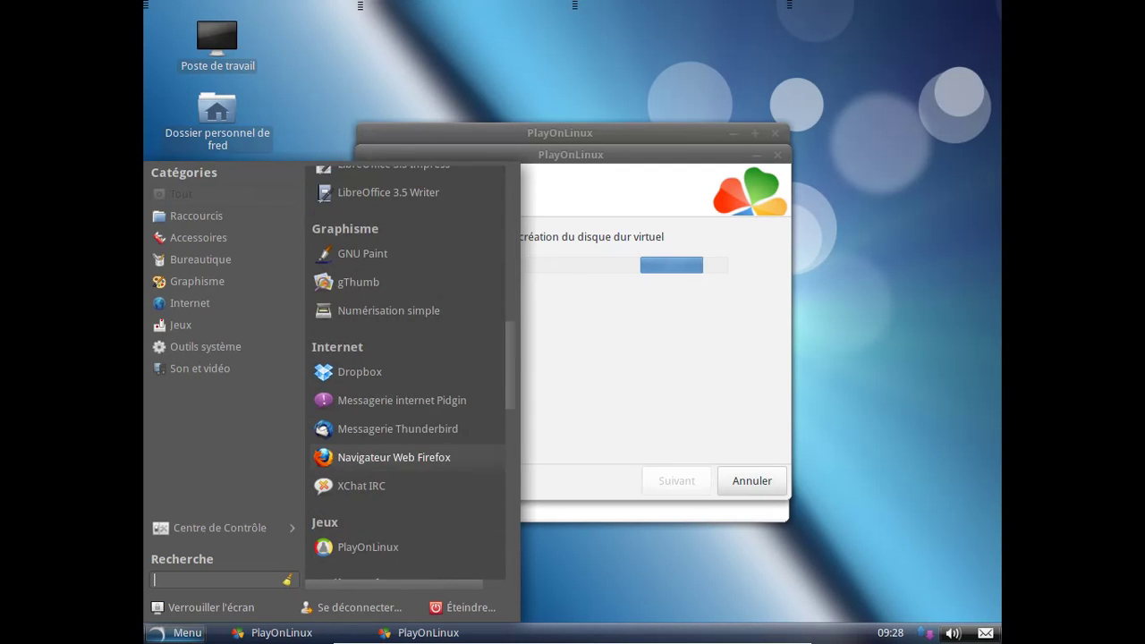
pyautogui.scroll(-5, 407, 452)
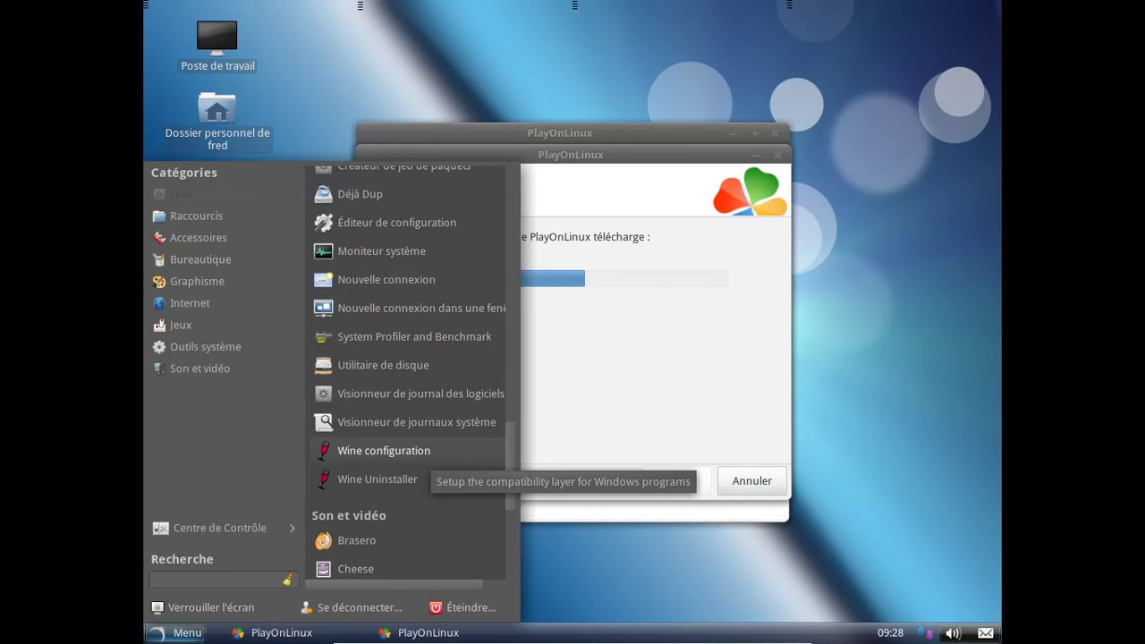
pyautogui.scroll(-4, 423, 359)
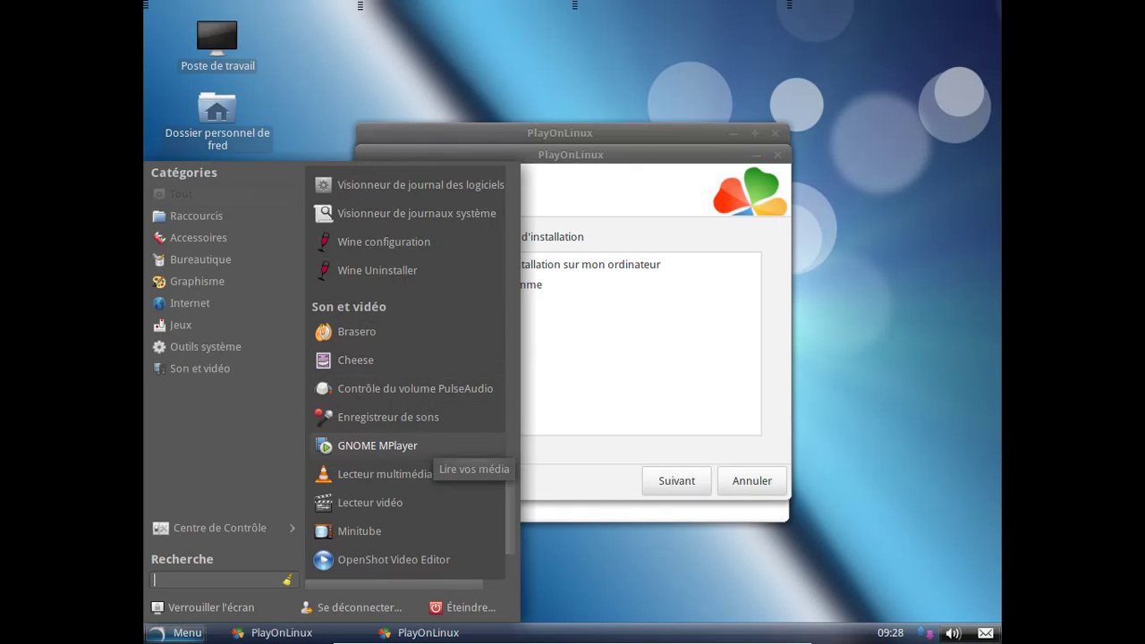
pyautogui.scroll(-2, 416, 447)
pyautogui.scroll(-1, 420, 447)
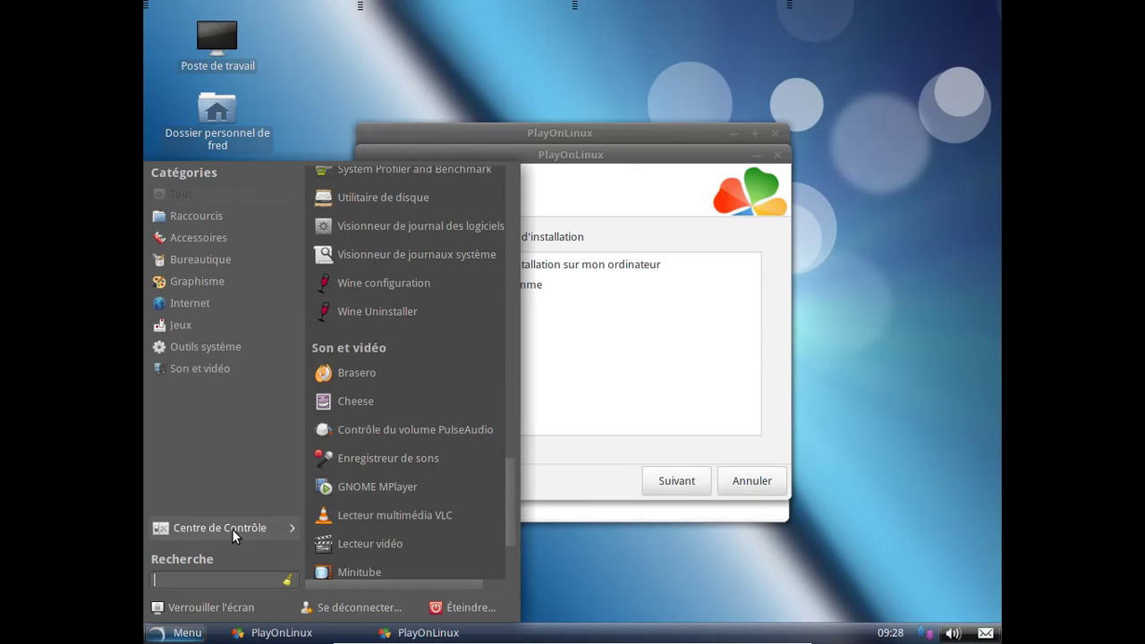
# Launch the Synaptic package manager from the Centre de Contrôle, entering the administrator password.
pyautogui.moveTo(232, 528)
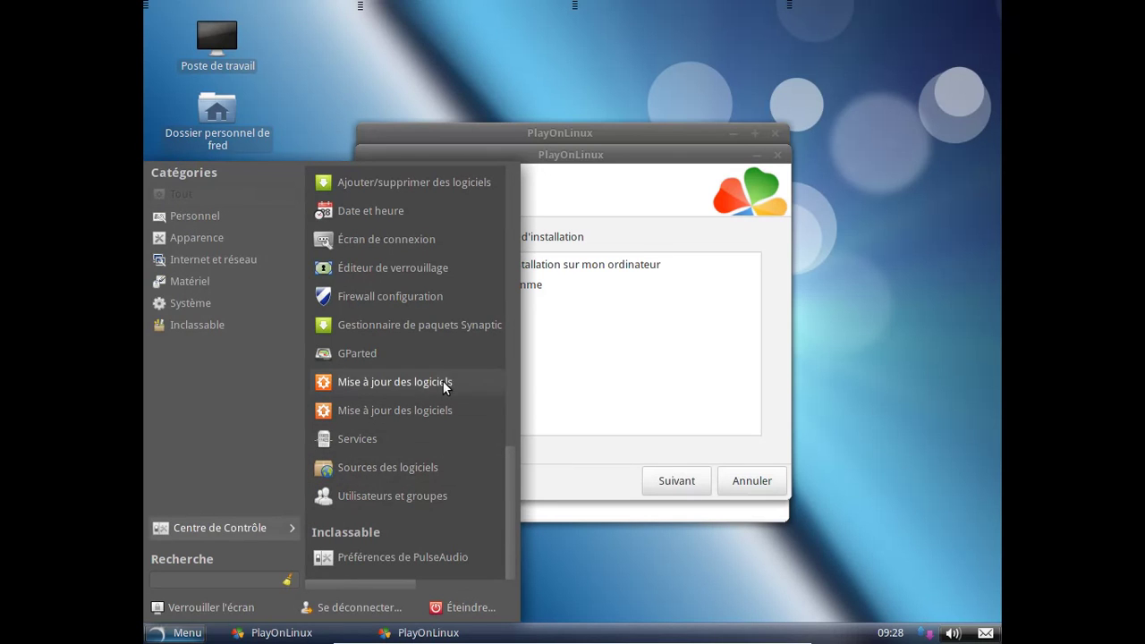
pyautogui.click(442, 326)
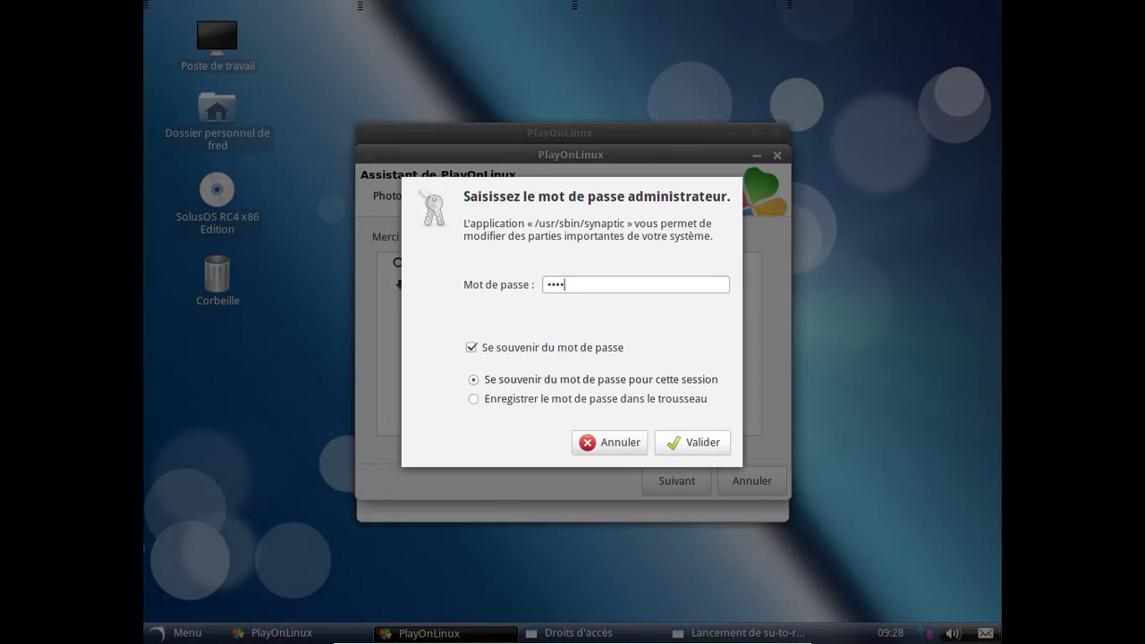
pyautogui.press('Return')
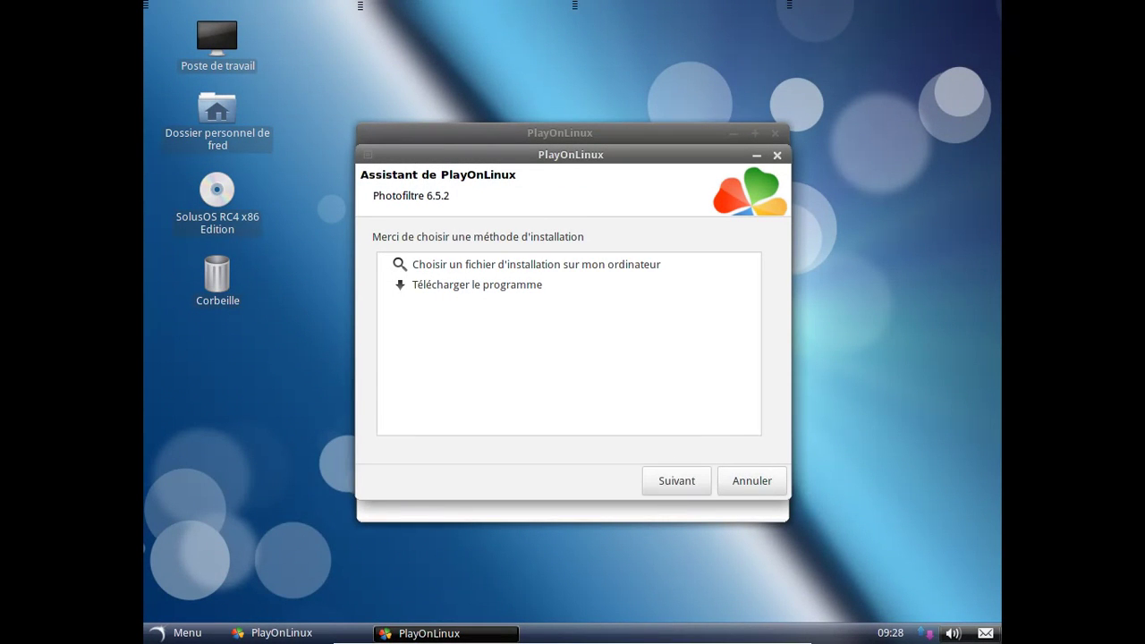
# Choose to download the program as the Photofiltre installation method and continue the PlayOnLinux assistant.
pyautogui.click(523, 266)
pyautogui.click(523, 284)
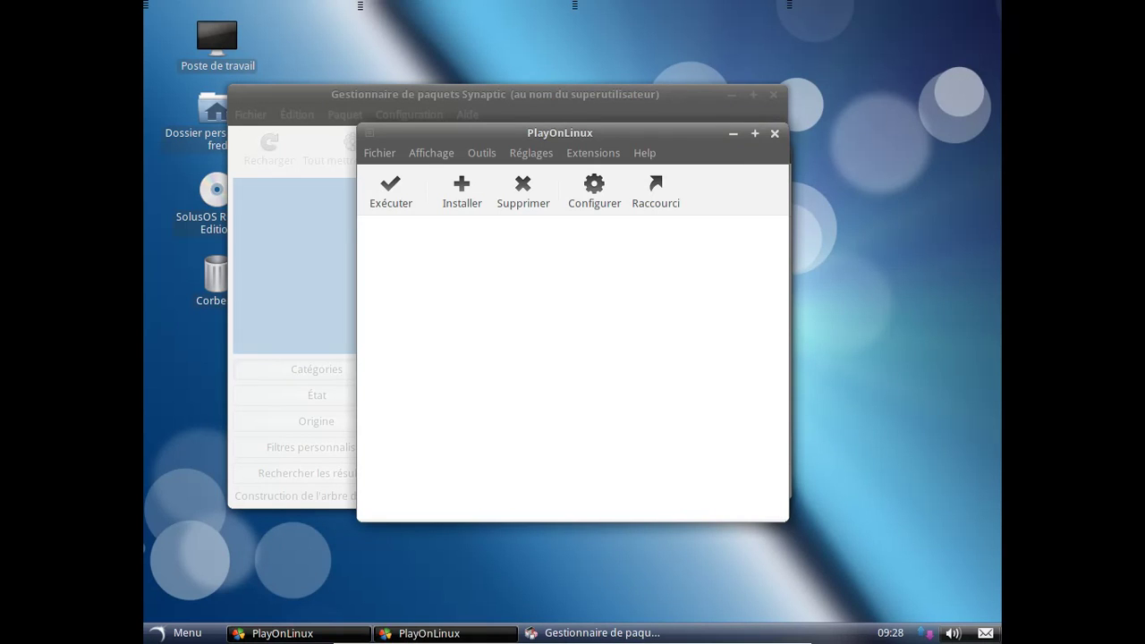
pyautogui.click(483, 633)
pyautogui.click(672, 480)
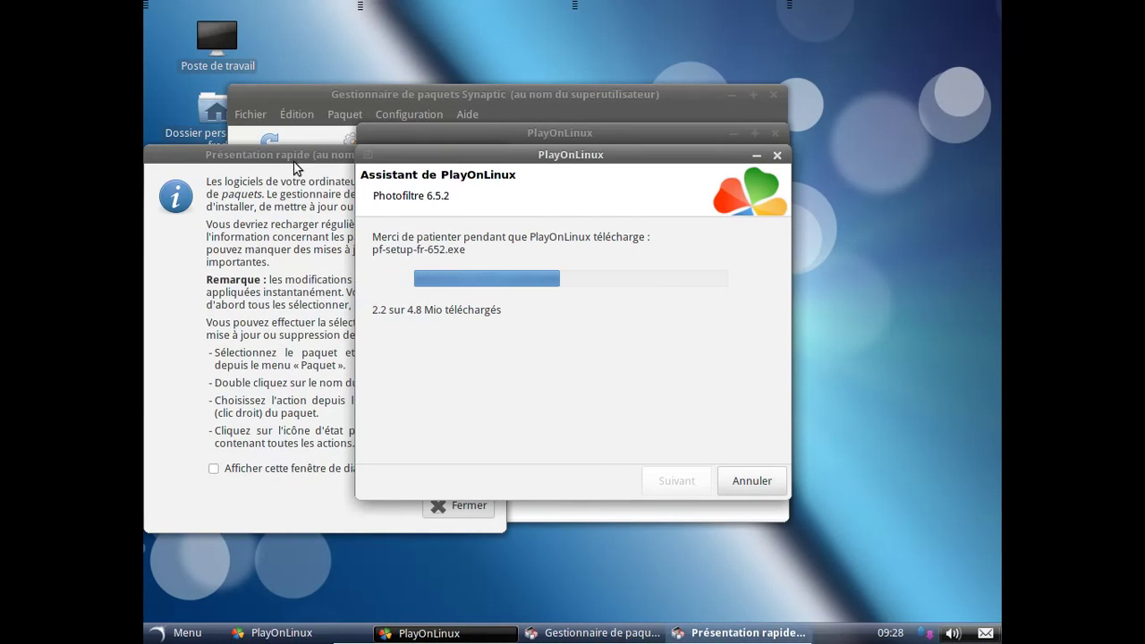
# Dismiss Synaptic's quick introduction and mark all available package upgrades.
pyautogui.click(294, 165)
pyautogui.click(447, 507)
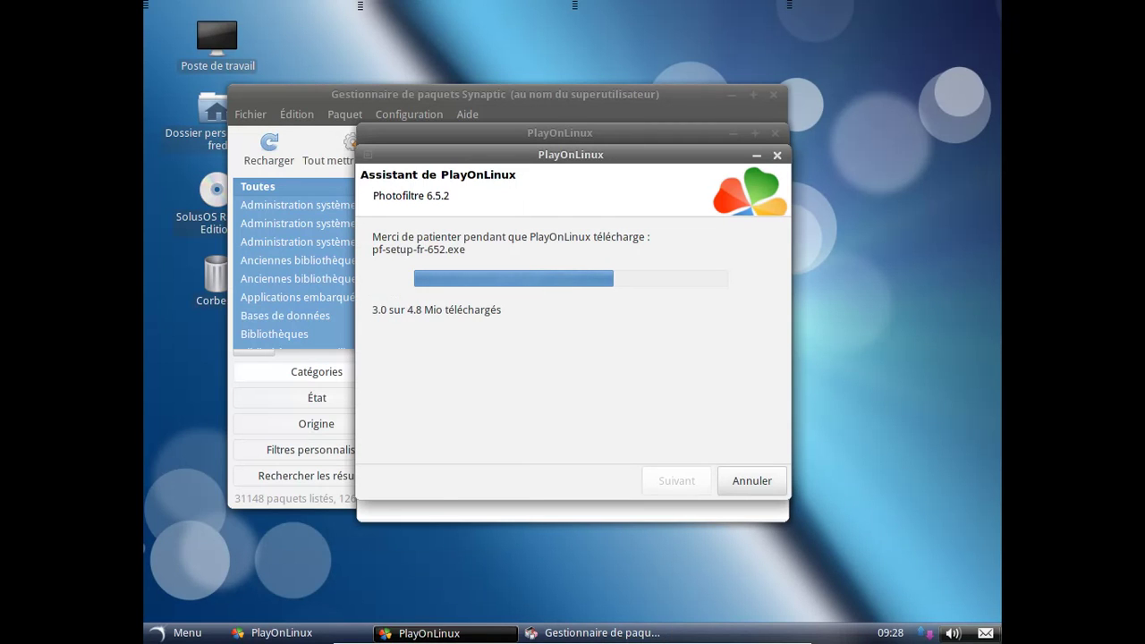
pyautogui.click(328, 106)
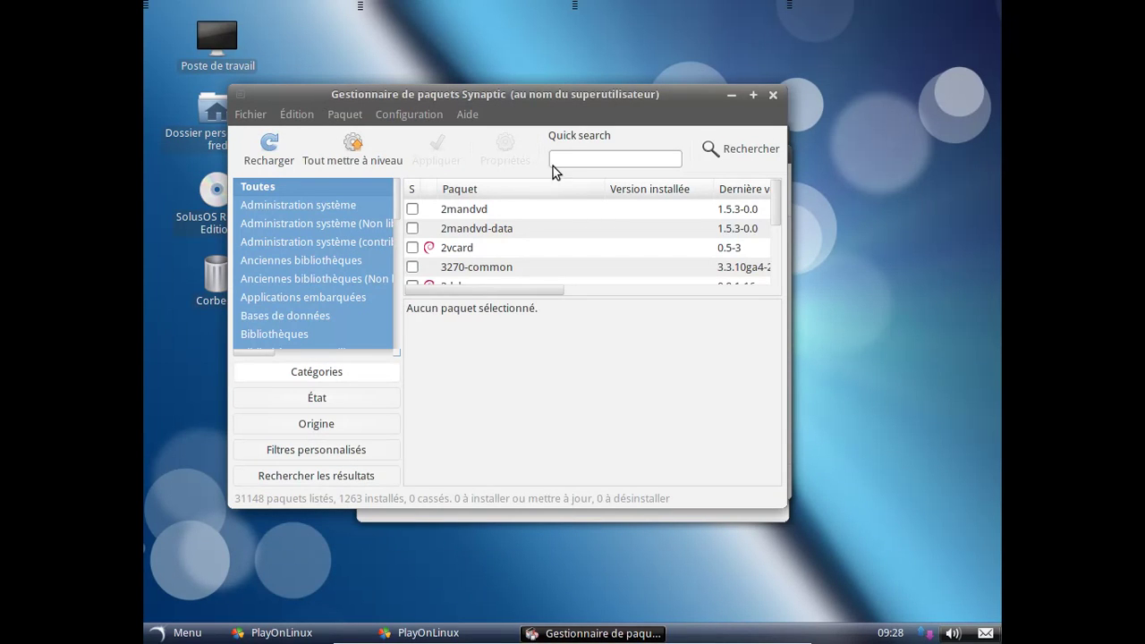
pyautogui.click(379, 158)
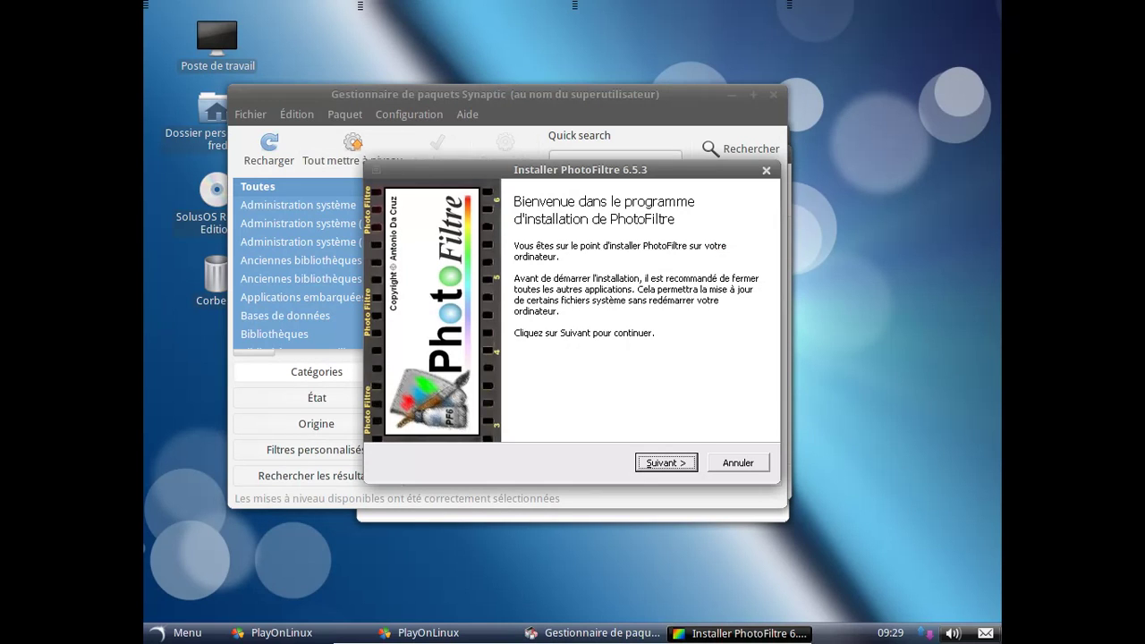
# Accept the PhotoFiltre 6.5.3 licence and start installing it with the default folder and a desktop link.
pyautogui.click(661, 463)
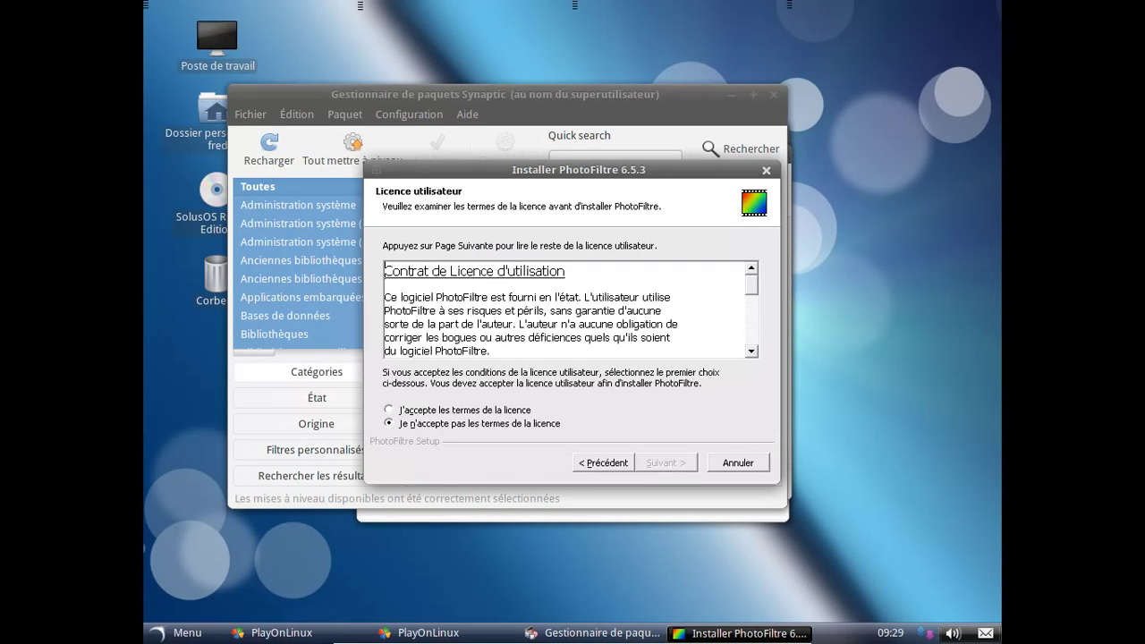
pyautogui.click(490, 410)
pyautogui.click(649, 462)
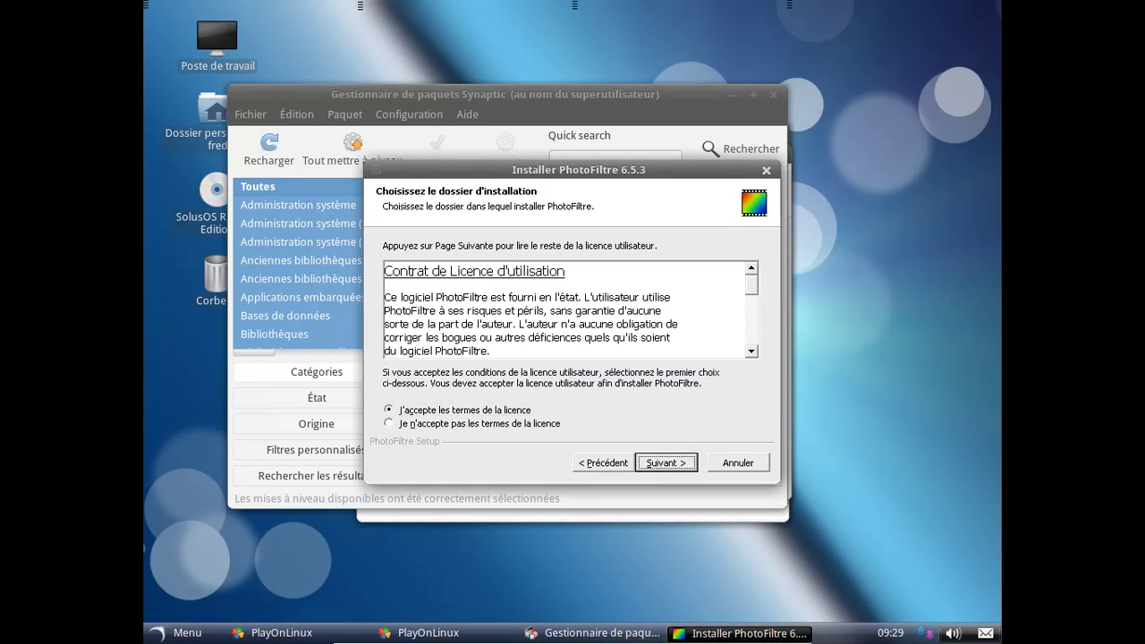
pyautogui.press('Return')
pyautogui.press('Return')
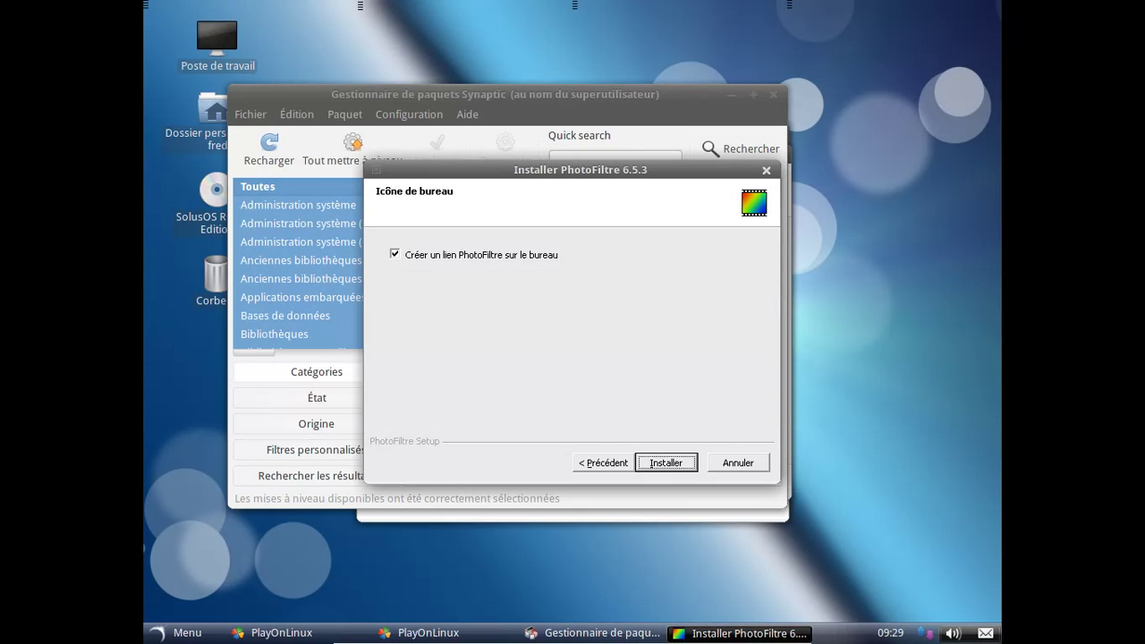
pyautogui.press('Return')
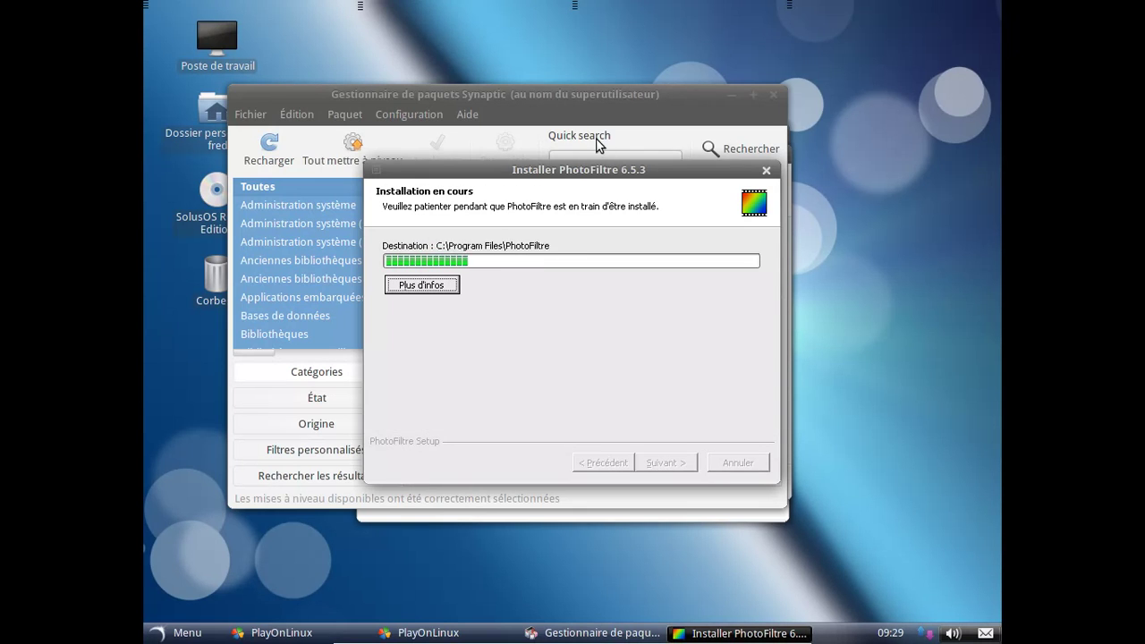
# Examine the software repositories configured in Synaptic, then close the list without changes.
pyautogui.click(581, 98)
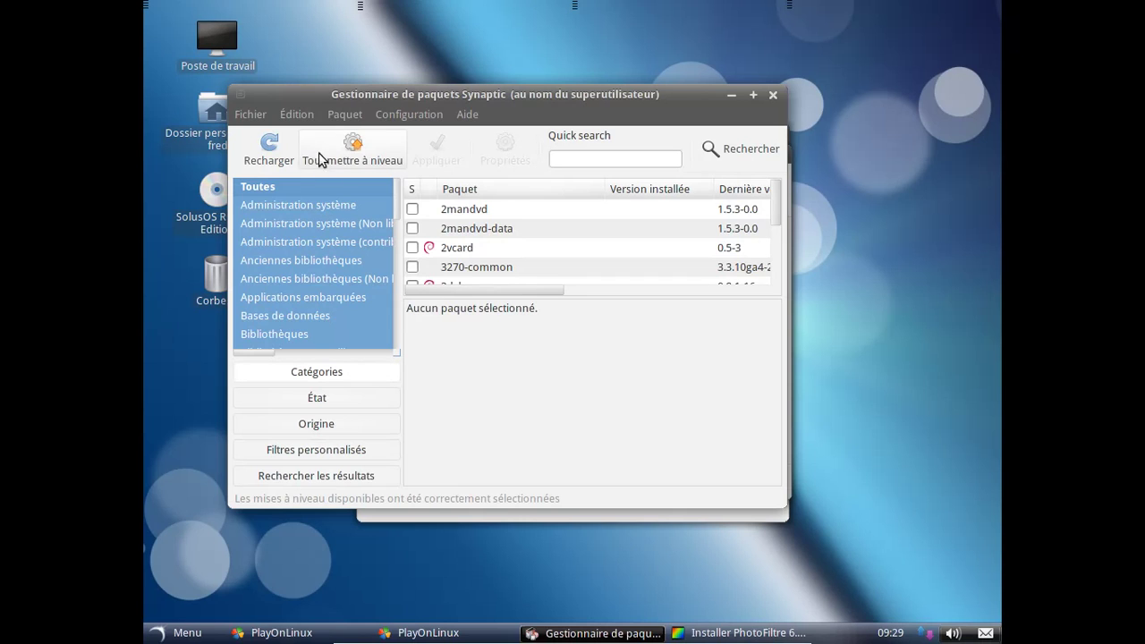
pyautogui.click(418, 115)
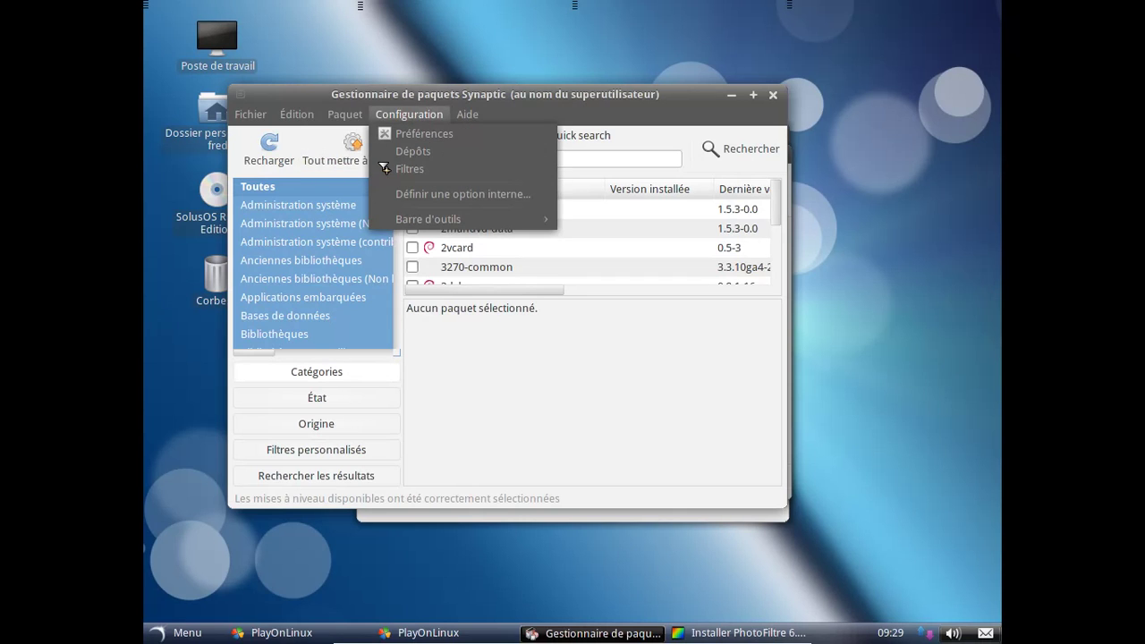
pyautogui.click(424, 152)
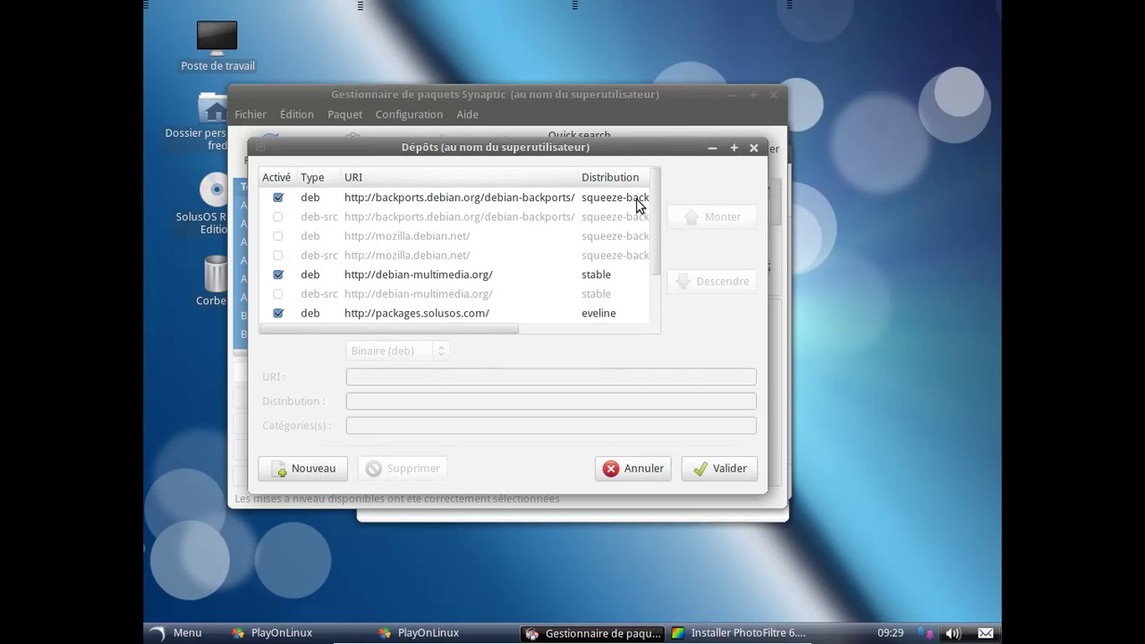
pyautogui.moveTo(654, 207); pyautogui.dragTo(652, 178)
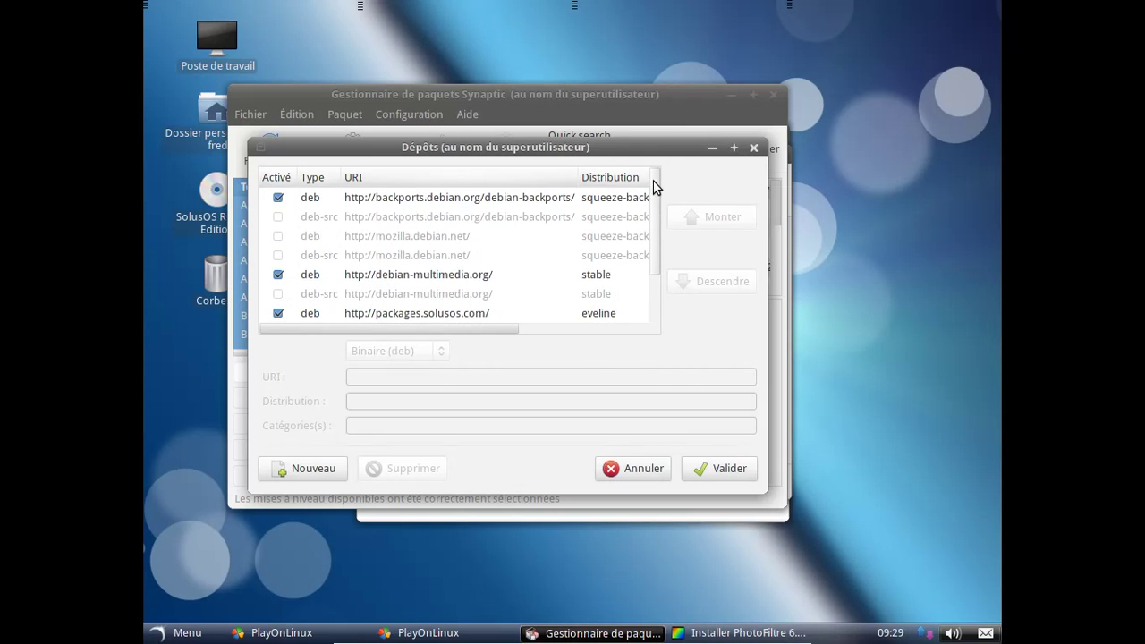
pyautogui.click(658, 469)
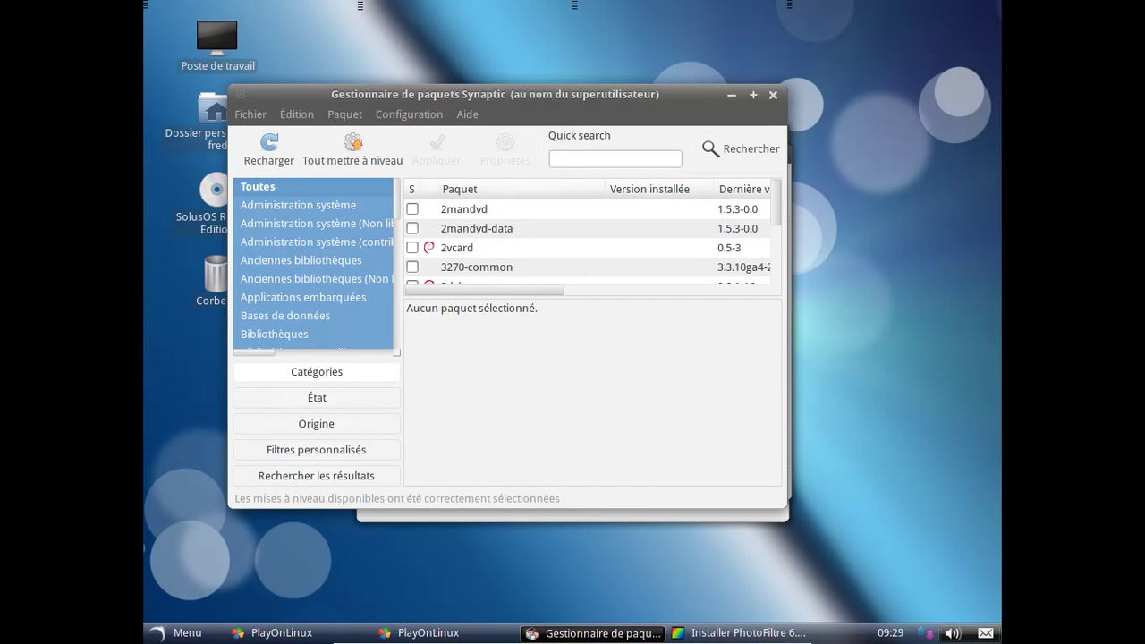
# Search Synaptic for "libreoffice", mark libreoffice-help-fr for installation with its required changes, and apply them.
pyautogui.click(555, 158)
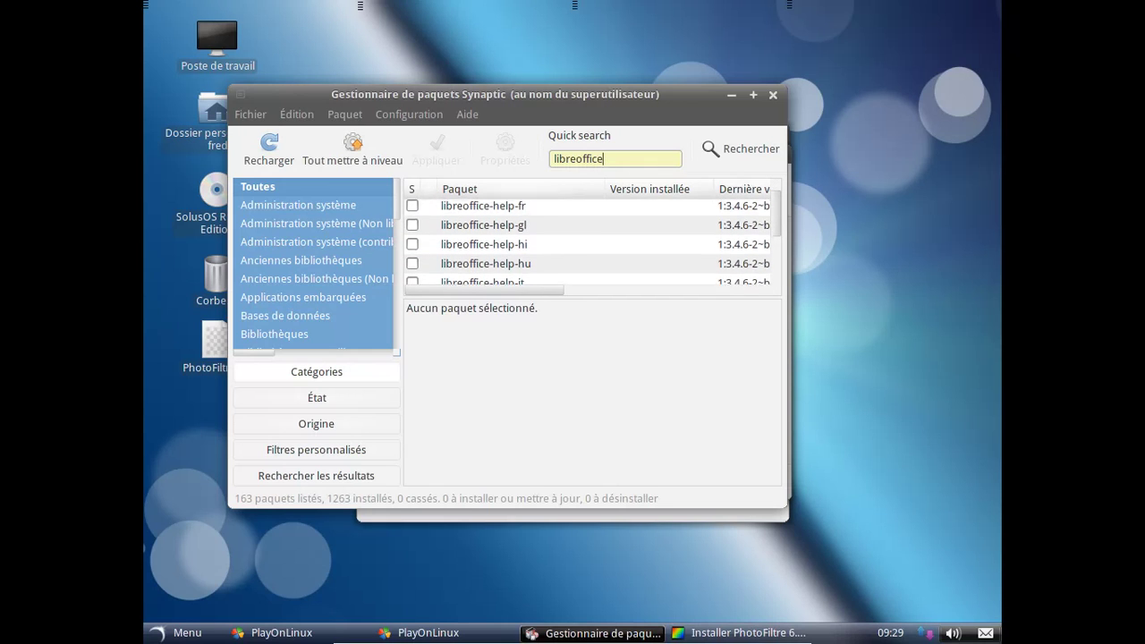
pyautogui.click(417, 228)
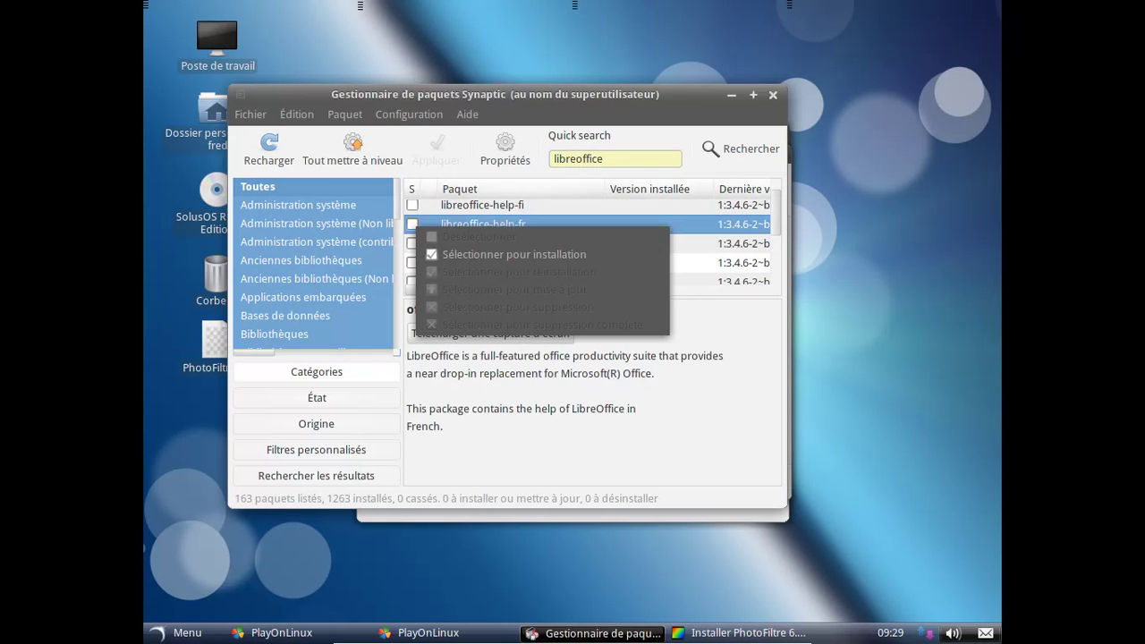
pyautogui.click(501, 254)
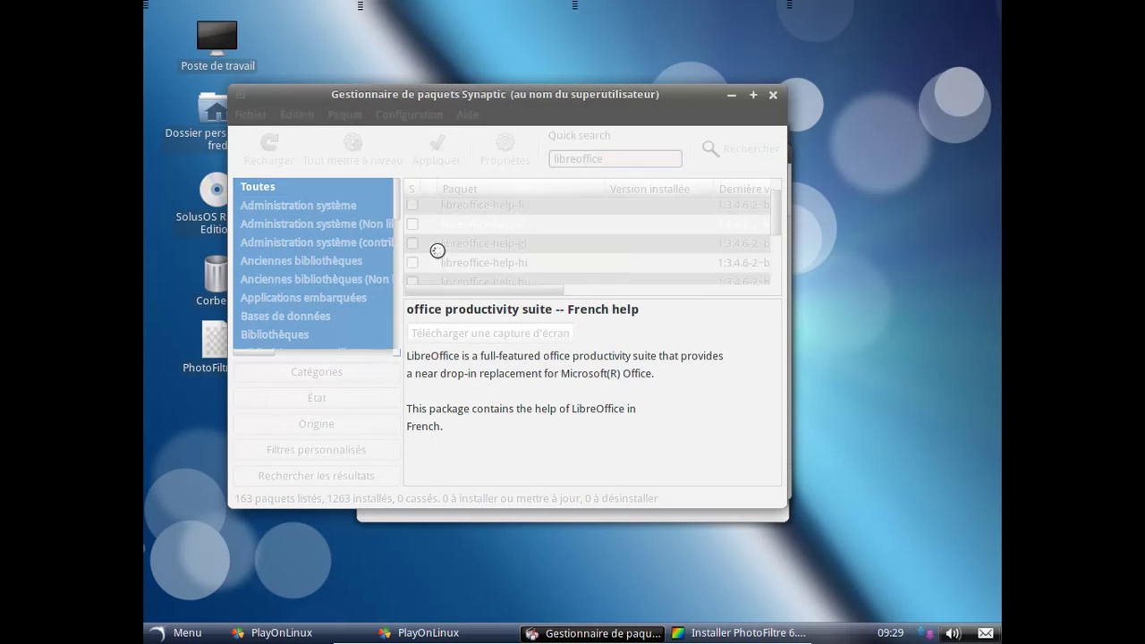
pyautogui.click(617, 428)
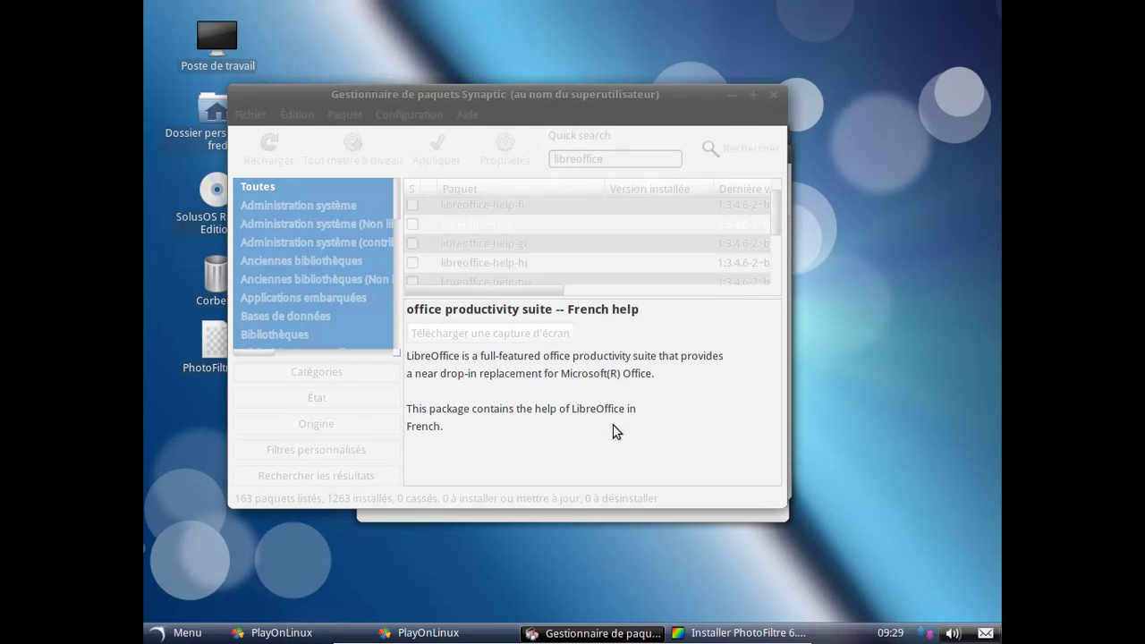
pyautogui.click(437, 149)
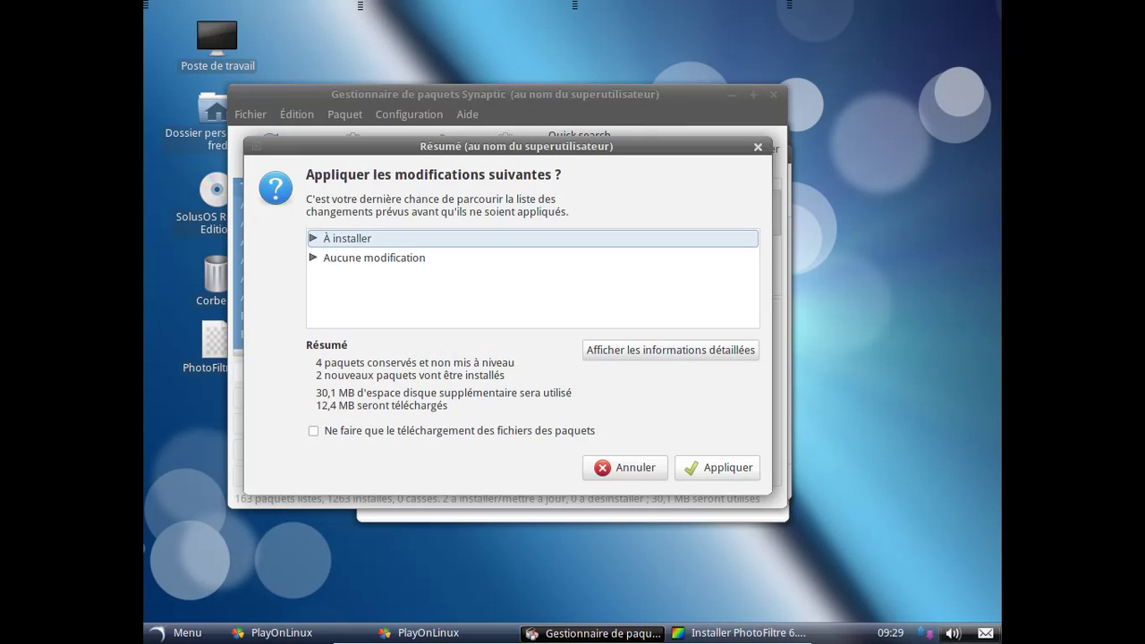
pyautogui.click(720, 468)
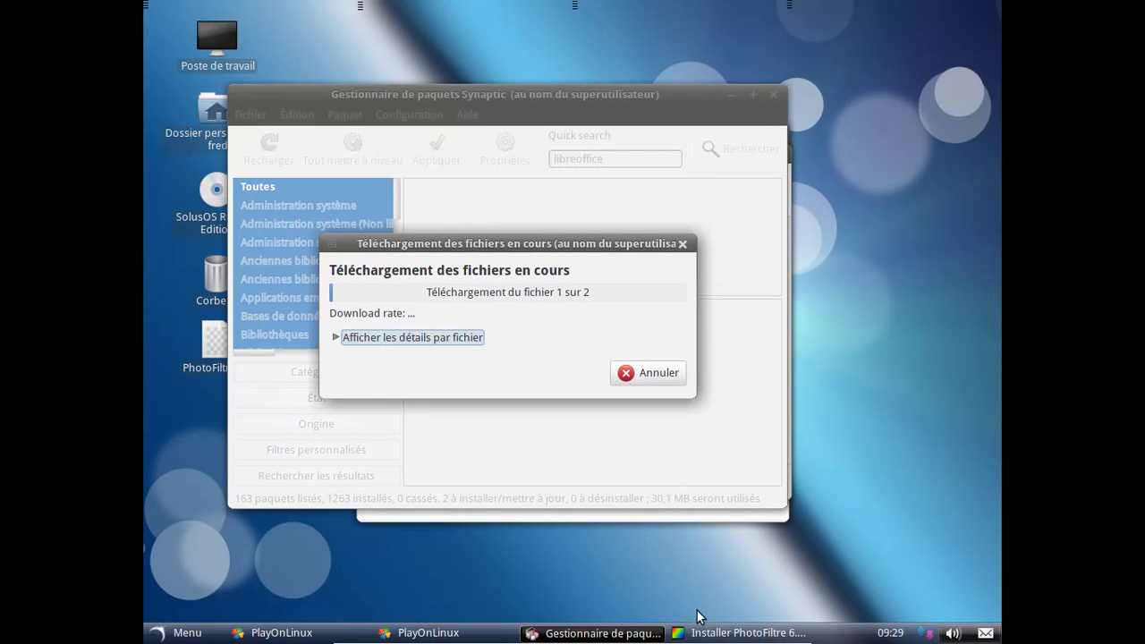
# Finish the PhotoFiltre installer and launch the program.
pyautogui.click(720, 633)
pyautogui.click(677, 461)
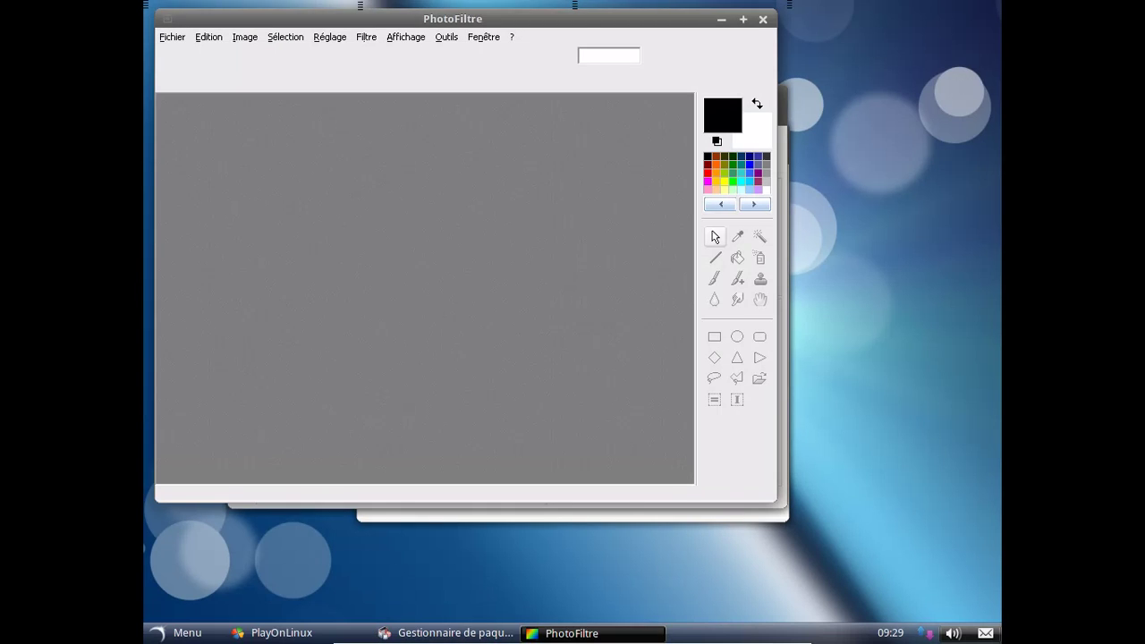
# View PhotoFiltre's version information, then close the program.
pyautogui.click(512, 36)
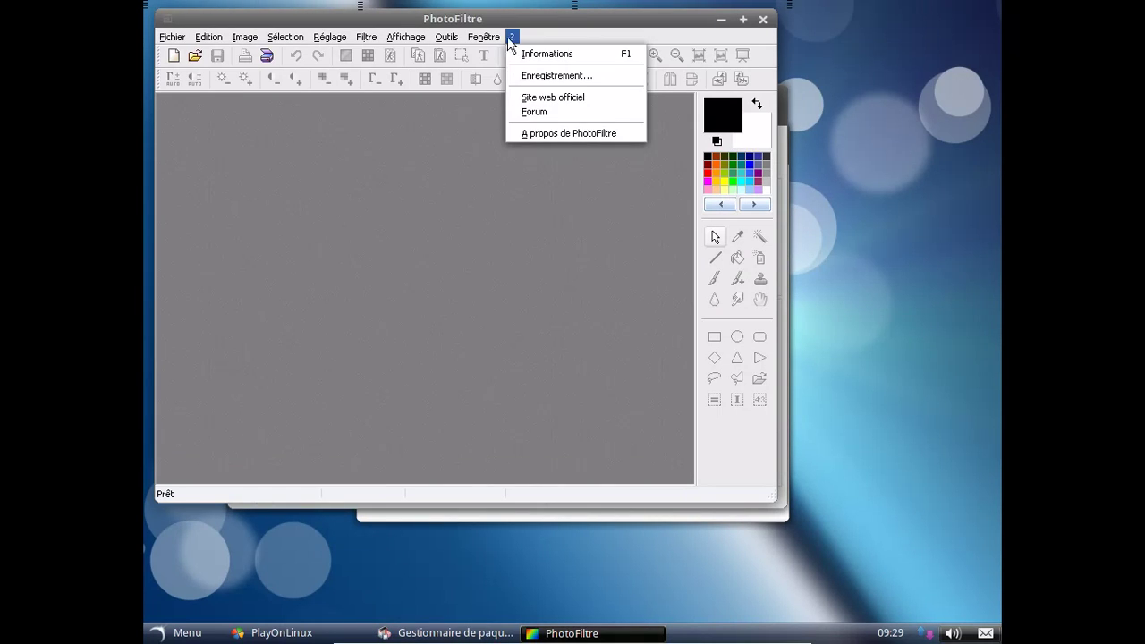
pyautogui.click(537, 136)
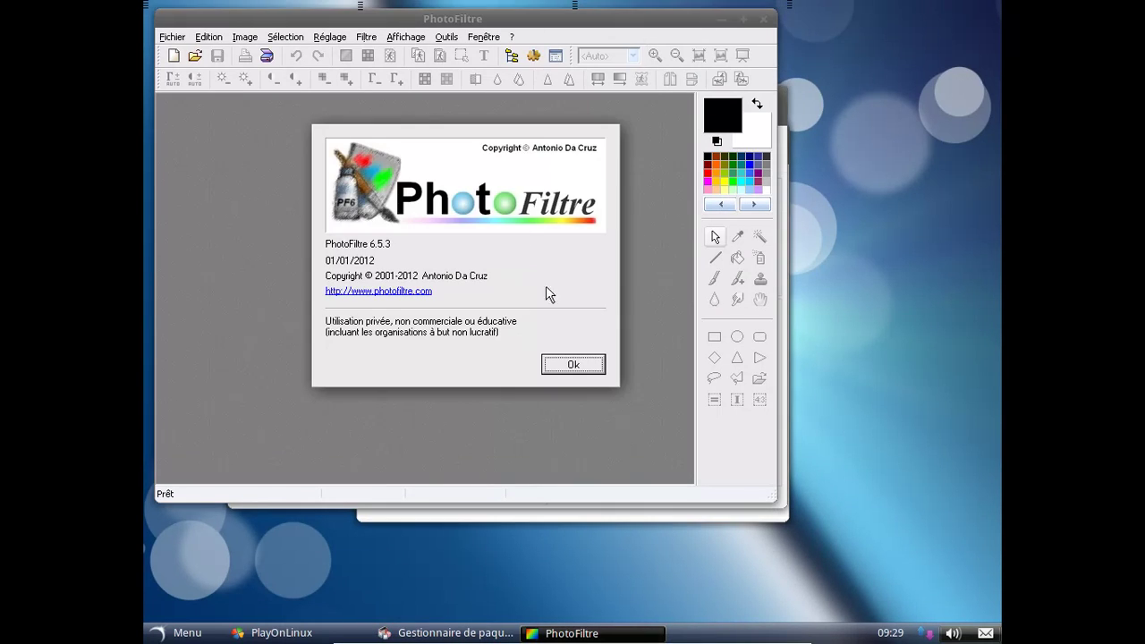
pyautogui.click(572, 365)
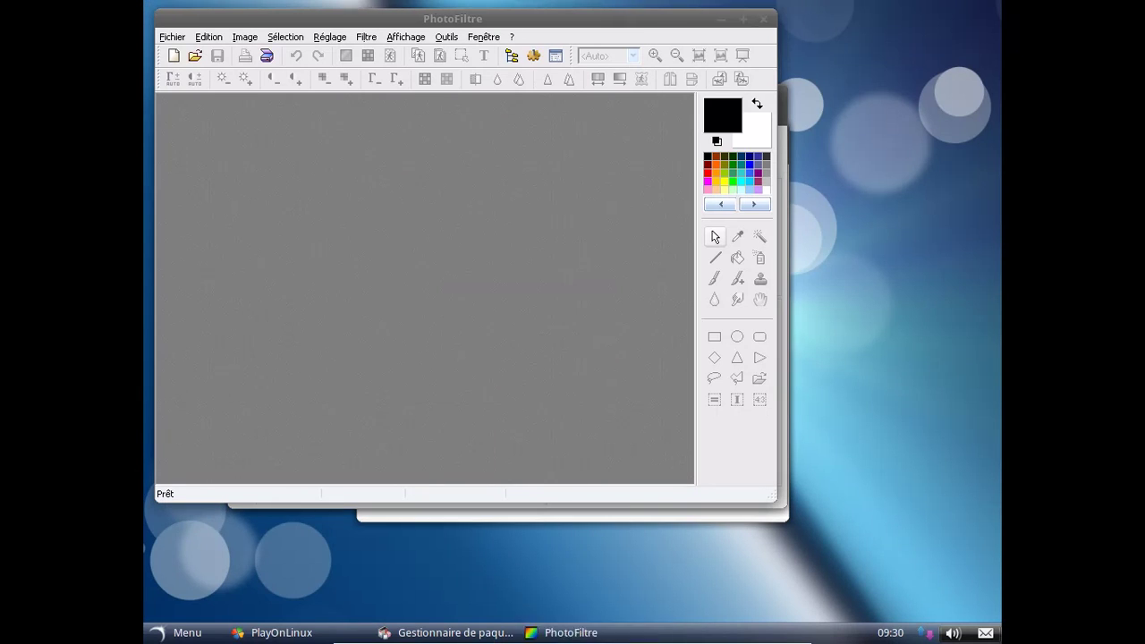
pyautogui.click(766, 20)
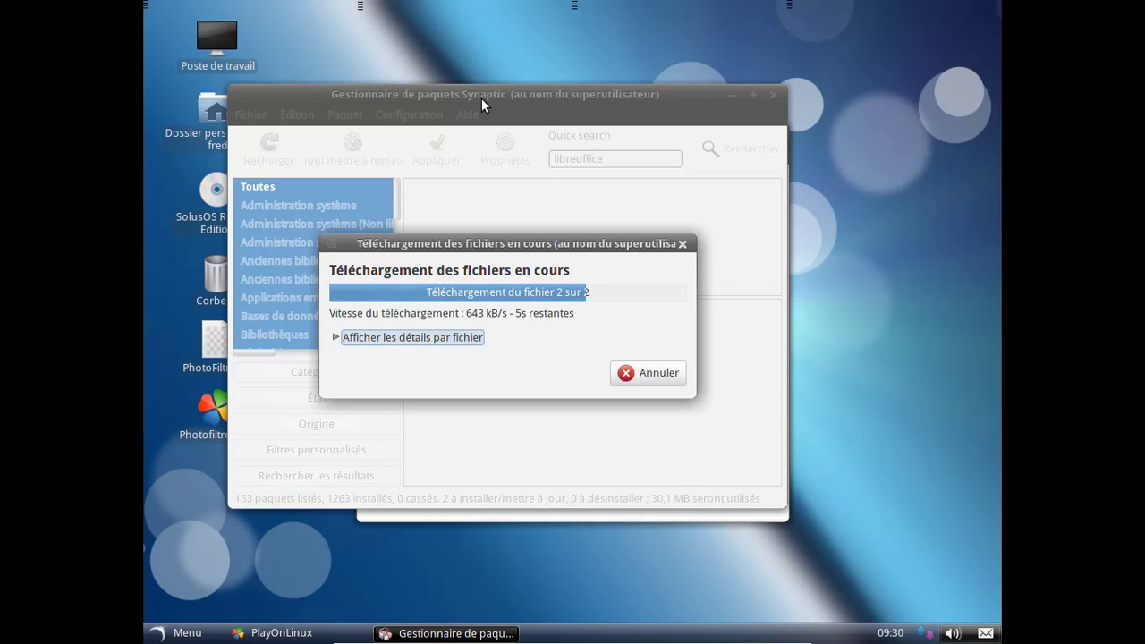
# Set the package installation dialog to close itself after changes are applied successfully, then close Synaptic and PlayOnLinux.
pyautogui.moveTo(481, 97); pyautogui.dragTo(598, 98)
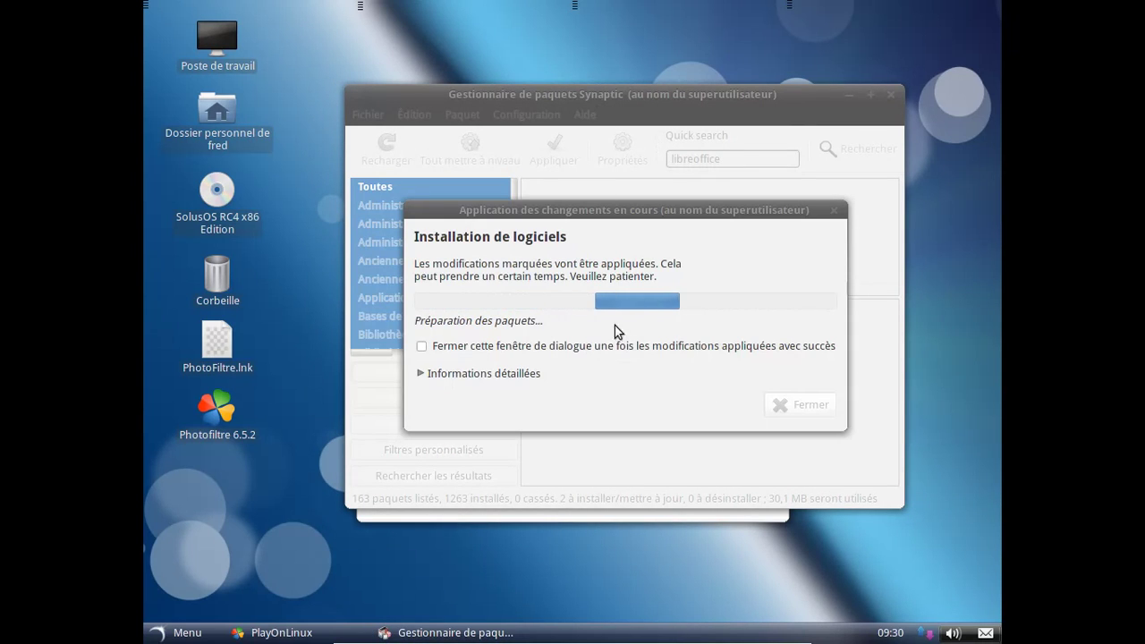
pyautogui.click(421, 346)
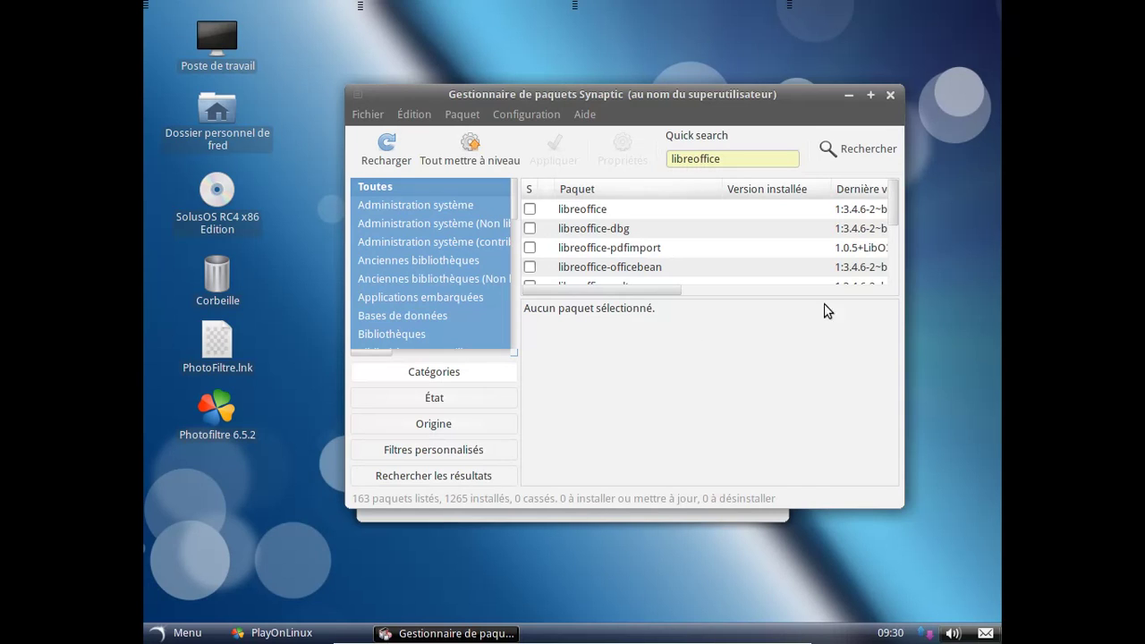
pyautogui.click(890, 95)
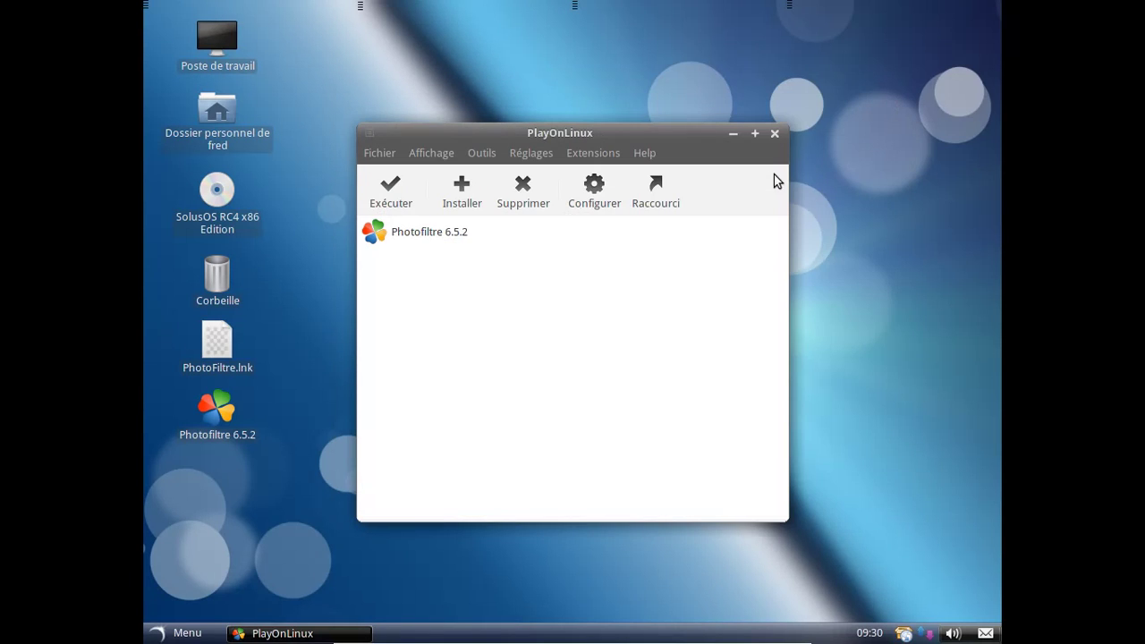
pyautogui.click(774, 134)
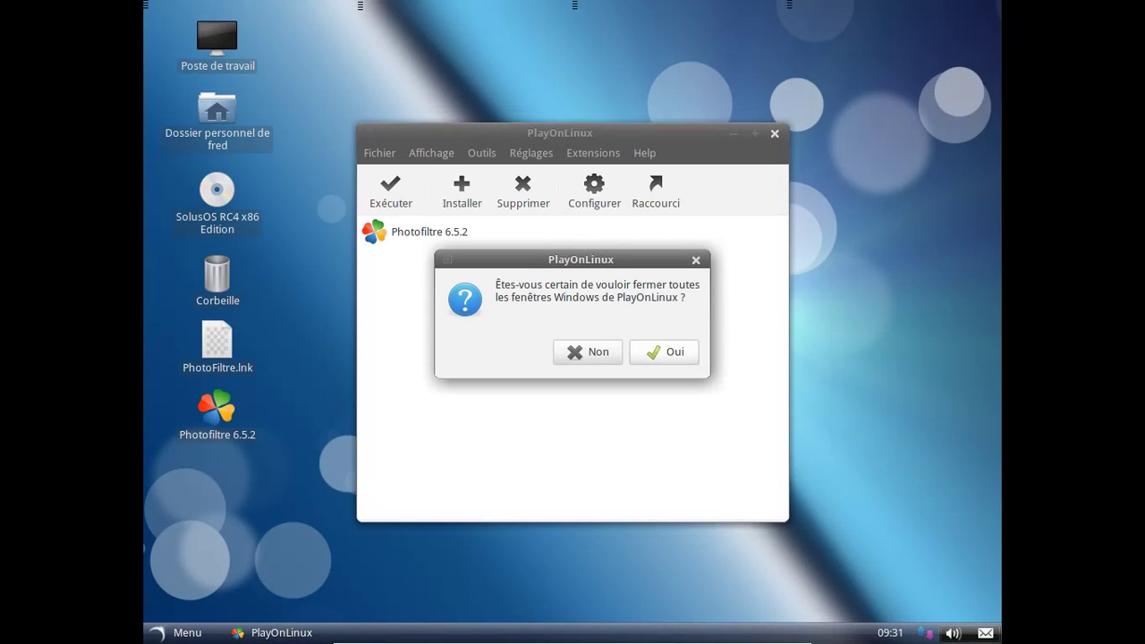
pyautogui.click(662, 352)
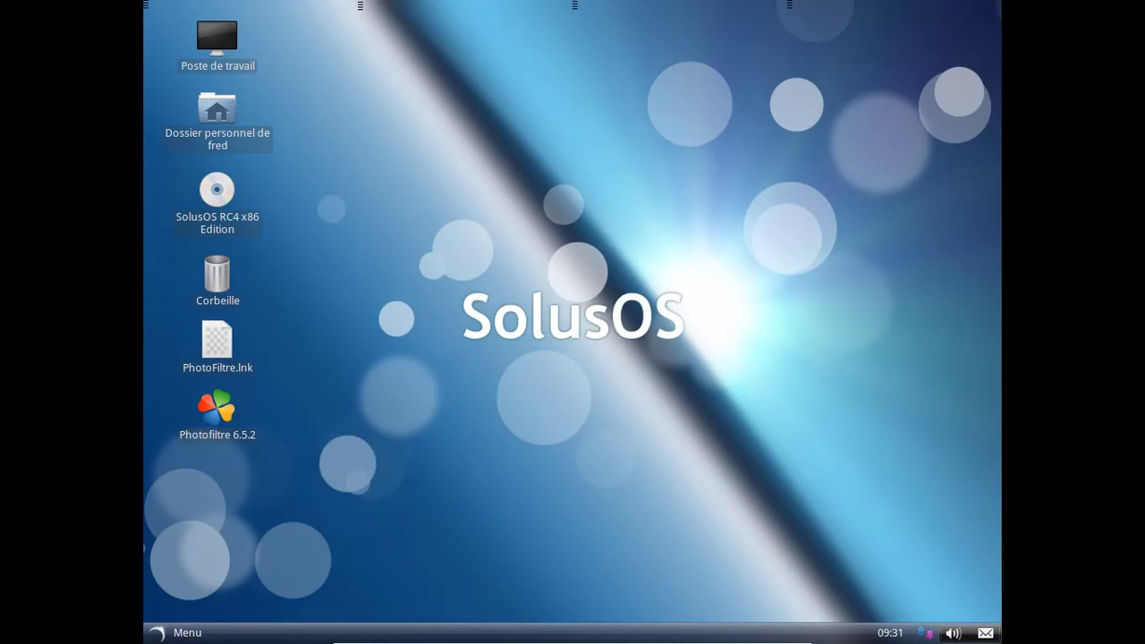
# Launch LibreOffice Writer from the office applications.
pyautogui.click(189, 631)
pyautogui.moveTo(250, 346)
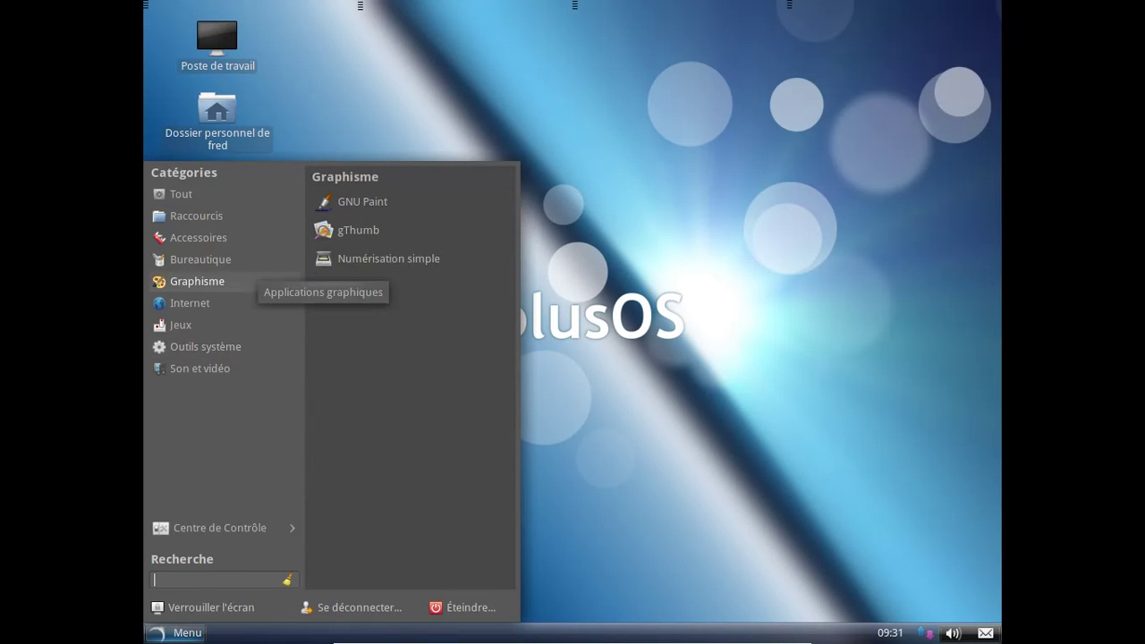
pyautogui.moveTo(250, 261)
pyautogui.click(446, 338)
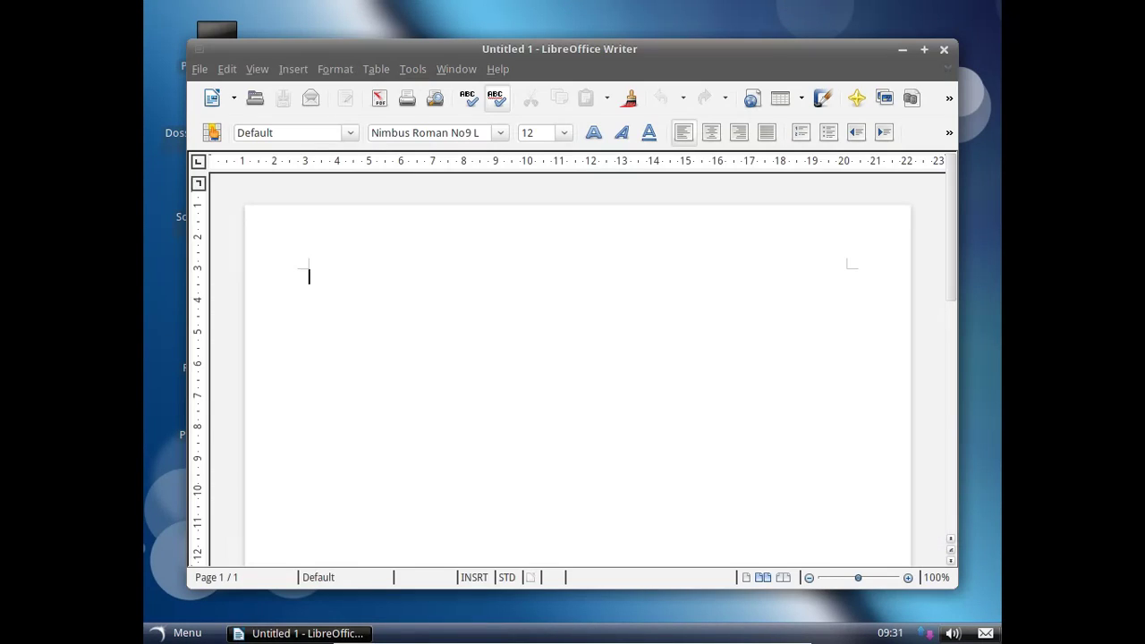
# Check the user interface and locale choices in LibreOffice's language settings, then cancel the options and close Writer.
pyautogui.click(446, 73)
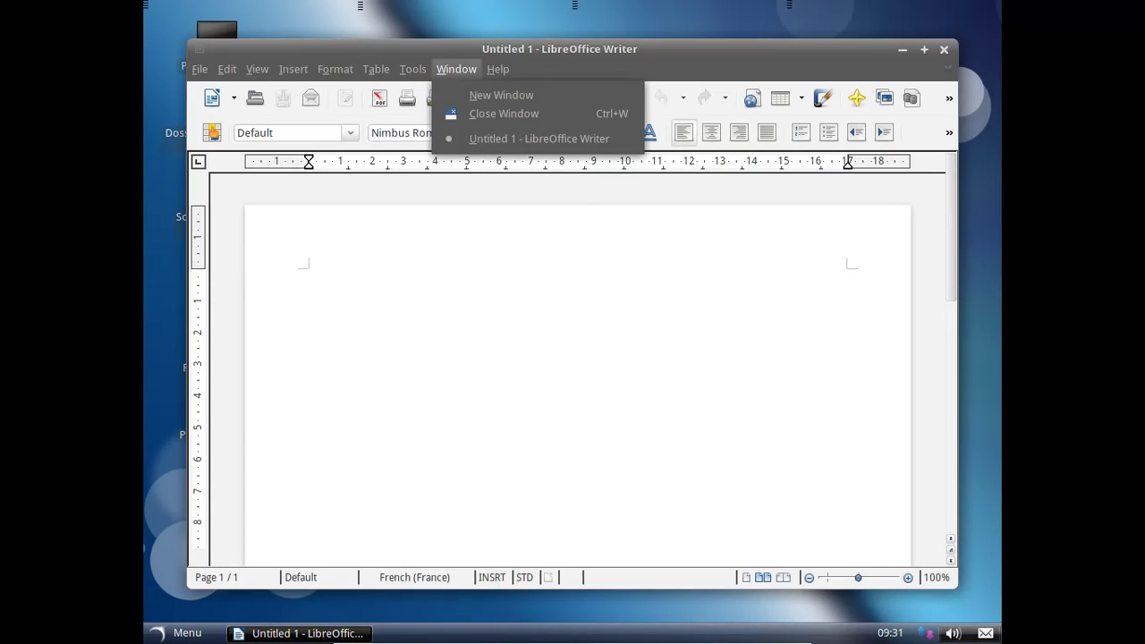
pyautogui.moveTo(413, 72)
pyautogui.click(452, 433)
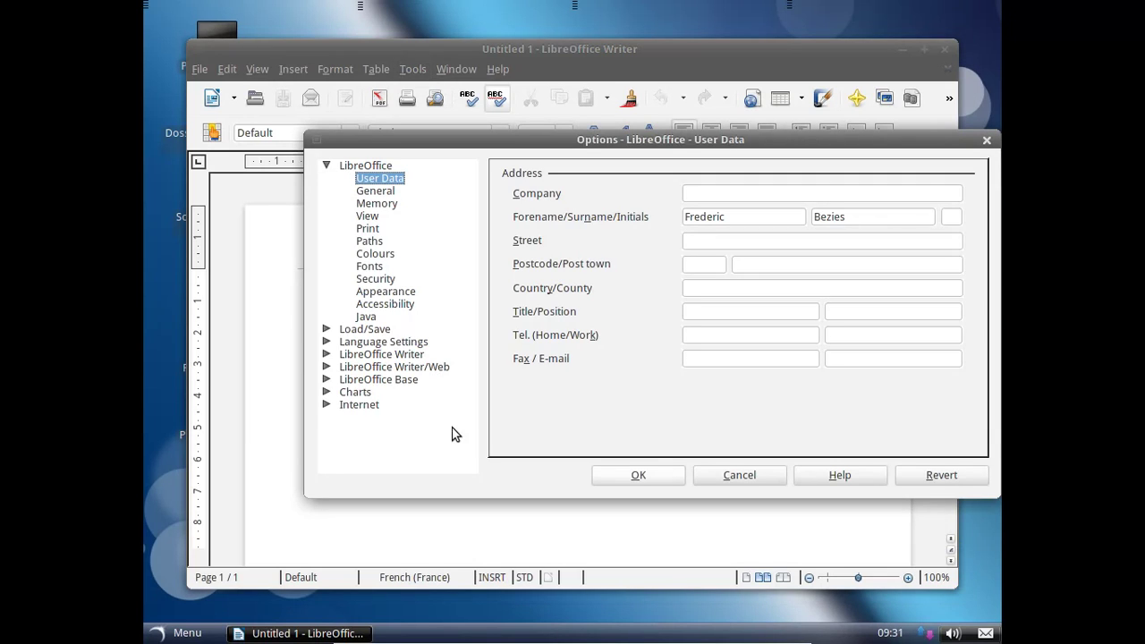
pyautogui.click(327, 341)
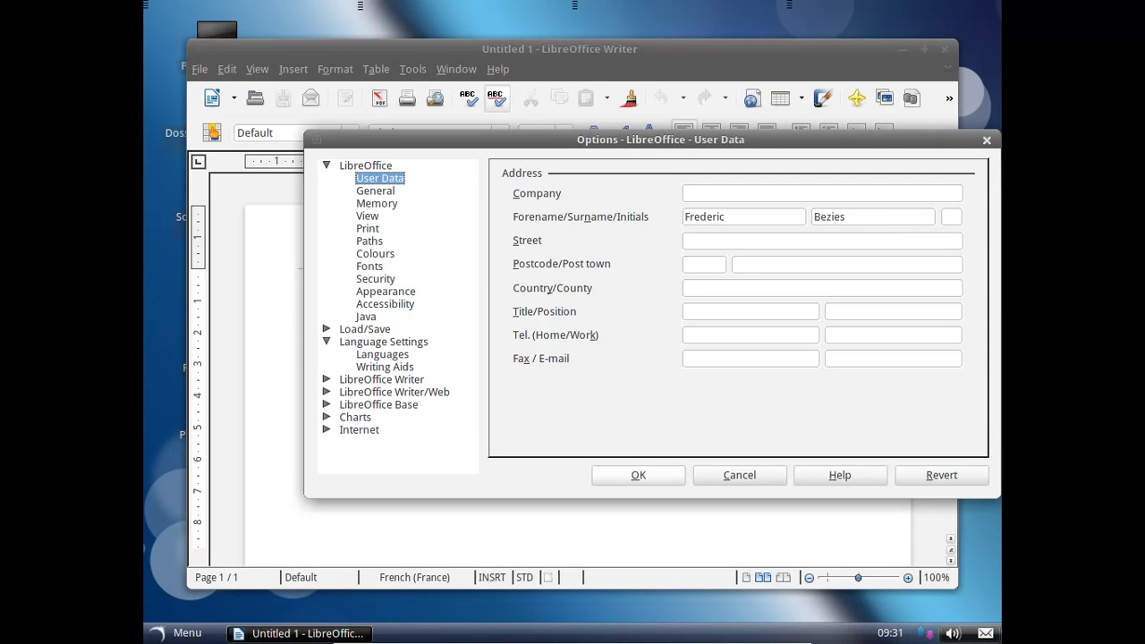
pyautogui.click(369, 358)
pyautogui.click(787, 193)
pyautogui.click(787, 219)
pyautogui.click(787, 218)
pyautogui.press('Escape')
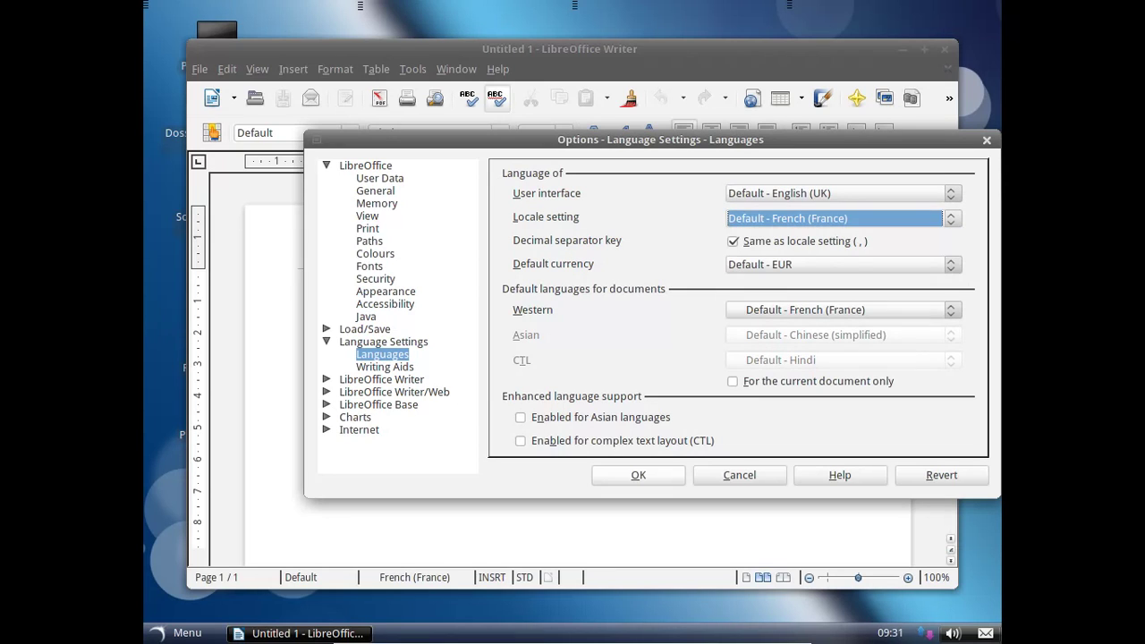
pyautogui.click(787, 193)
pyautogui.click(787, 206)
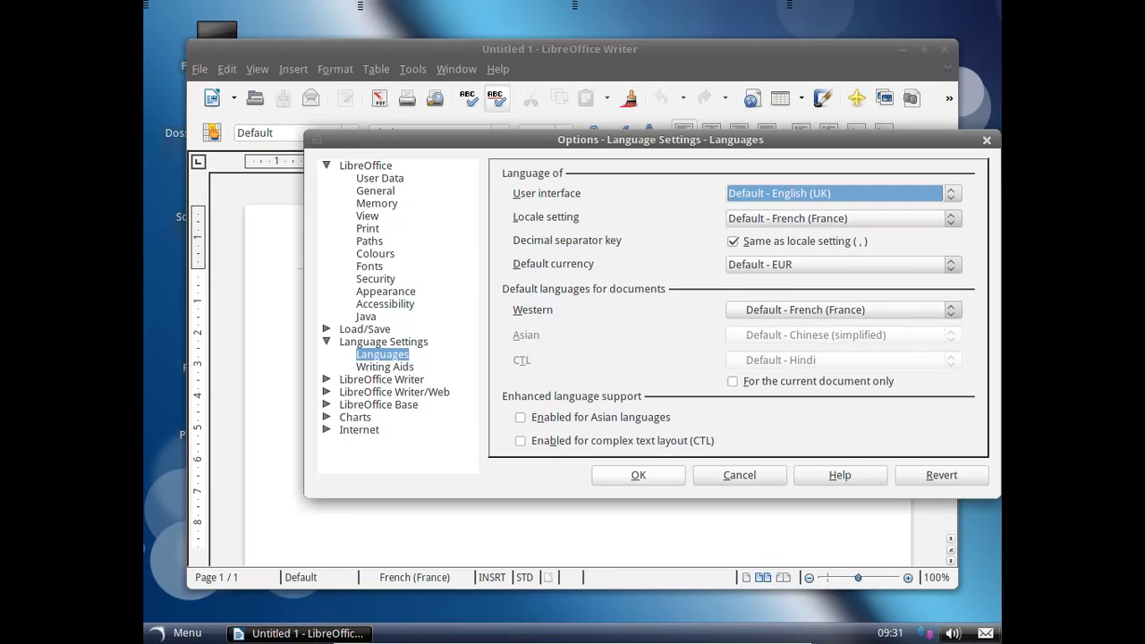
pyautogui.click(781, 474)
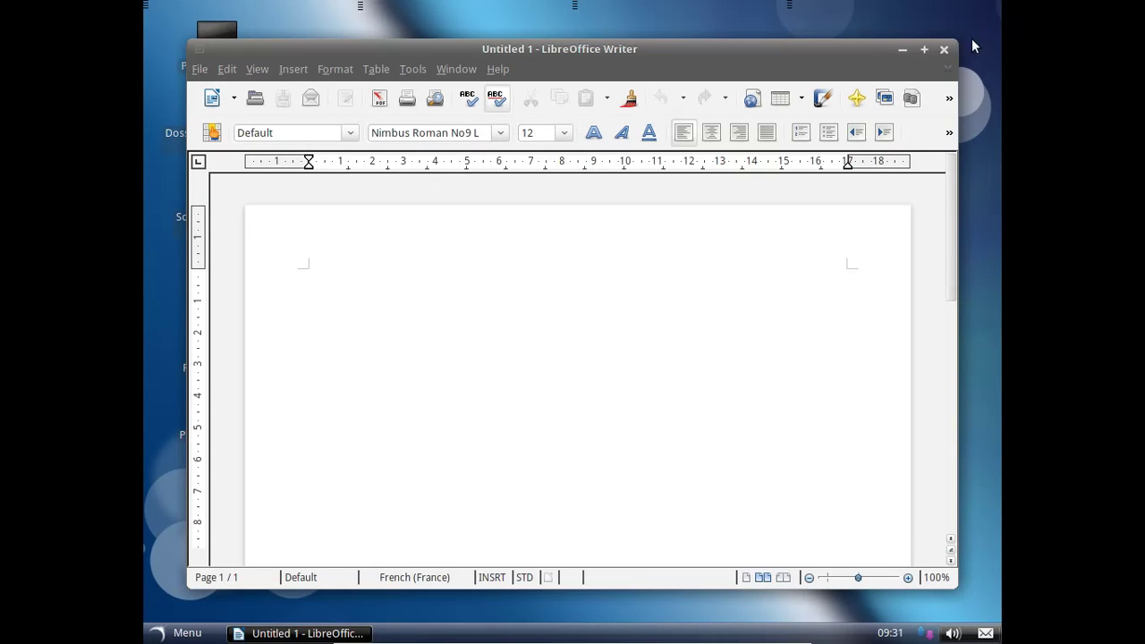
pyautogui.click(943, 51)
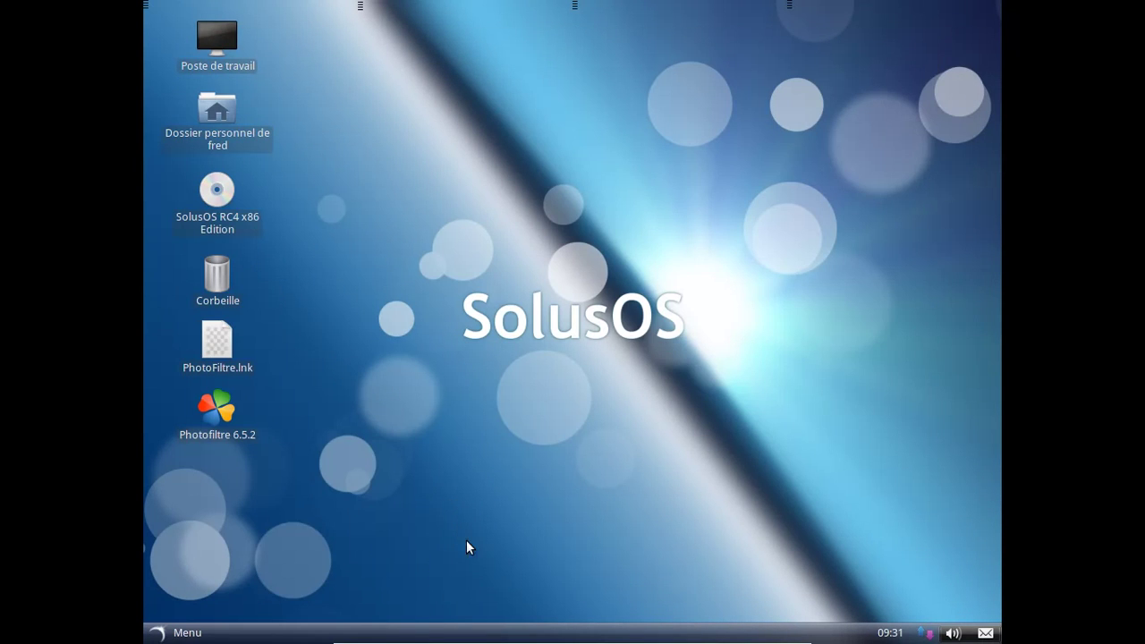
# Browse the installed Internet, games and system tools applications.
pyautogui.click(196, 634)
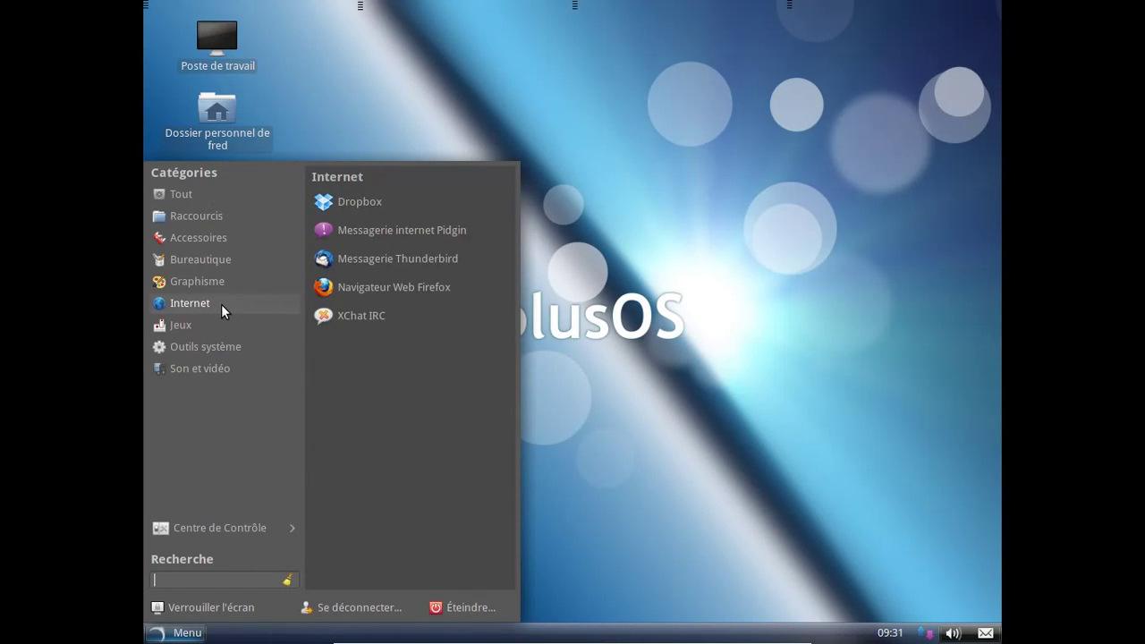
pyautogui.moveTo(223, 326)
pyautogui.moveTo(224, 347)
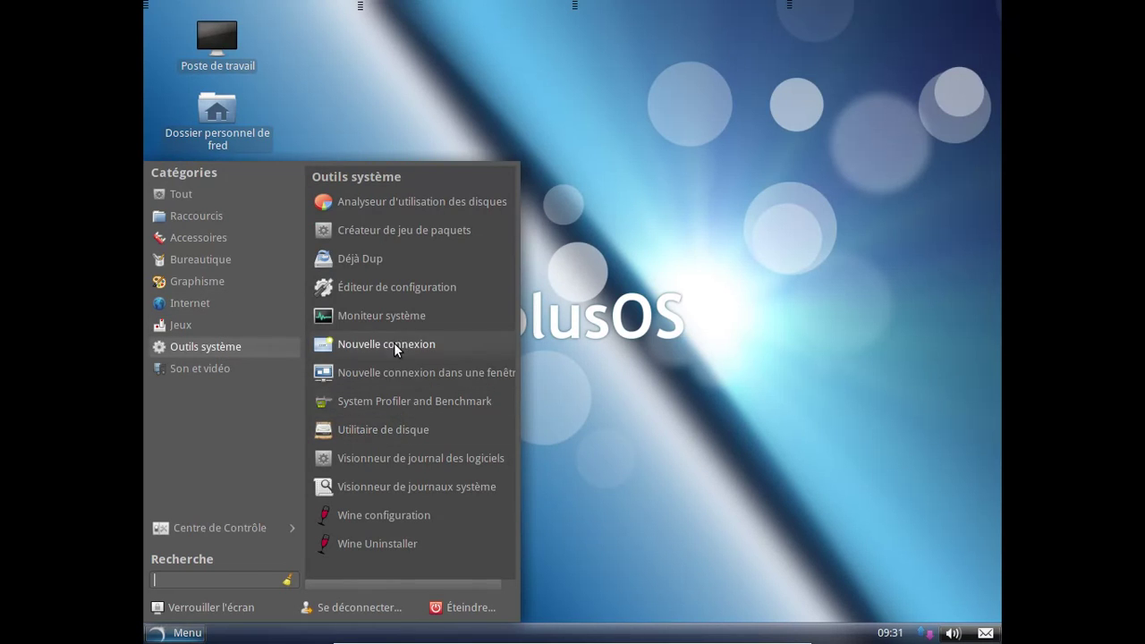
# Look through the full list of configuration tools in the Control Centre.
pyautogui.click(275, 527)
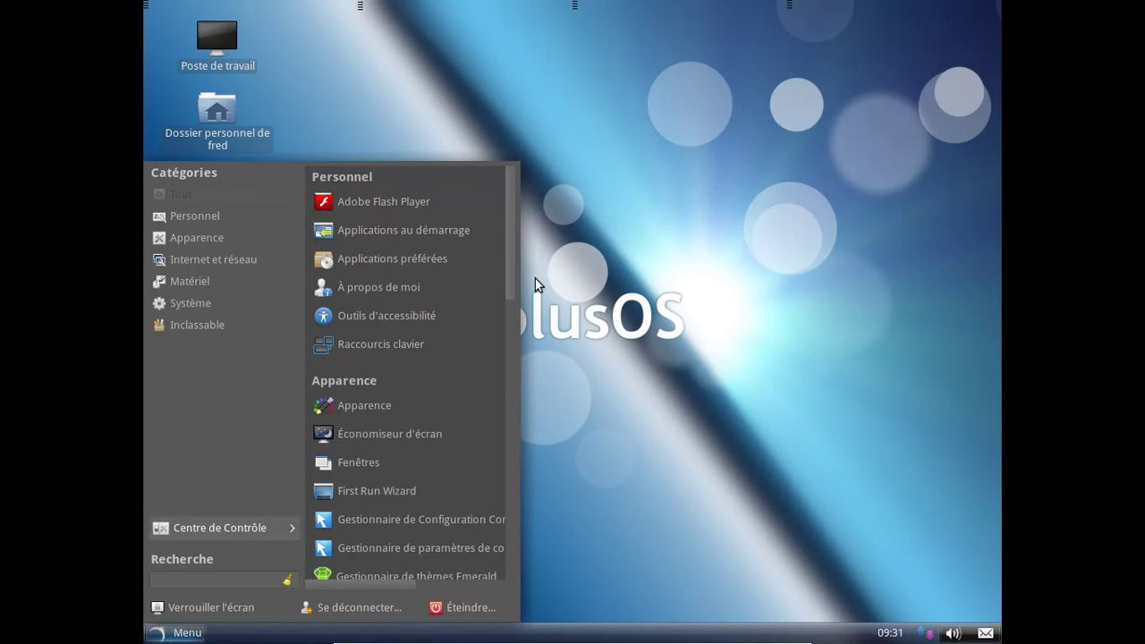
pyautogui.scroll(-5, 506, 257)
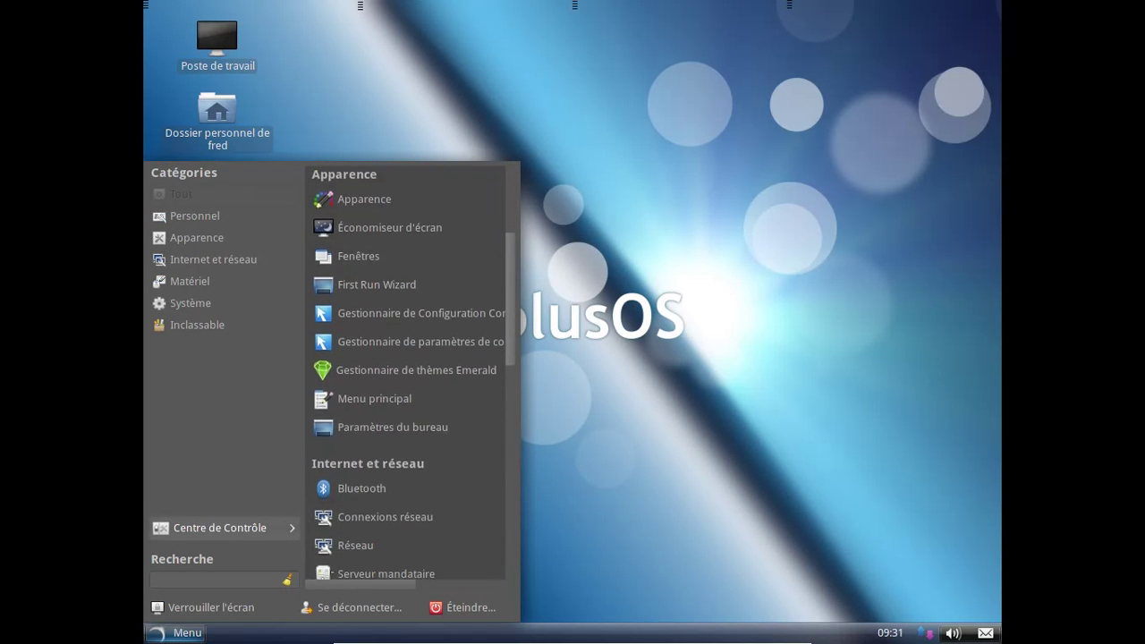
pyautogui.scroll(-10, 506, 452)
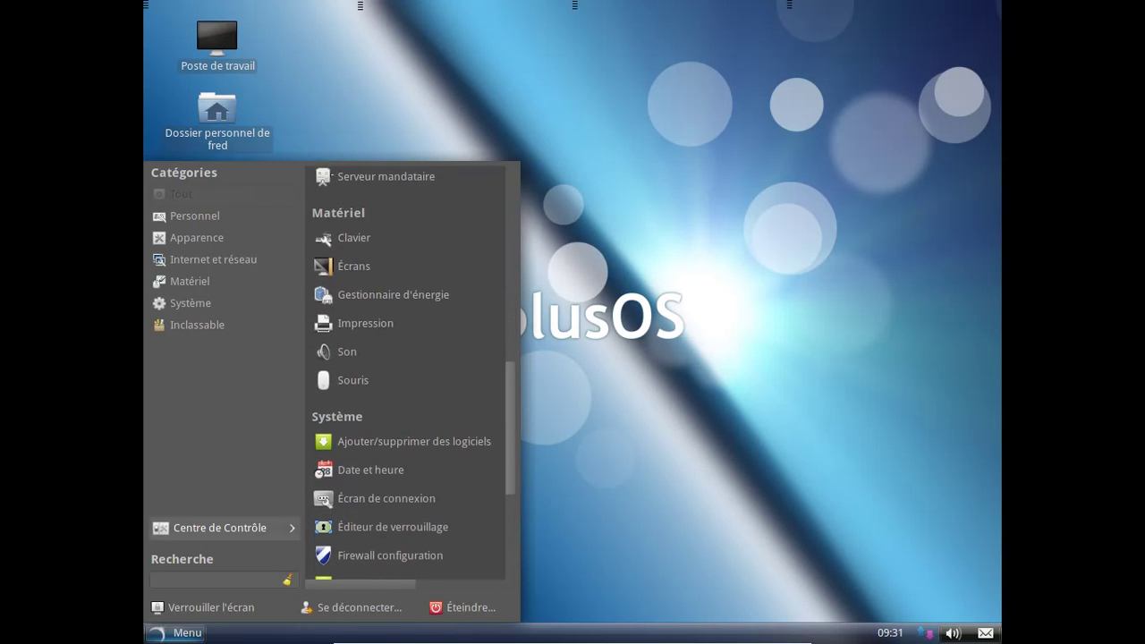
pyautogui.scroll(-8, 505, 501)
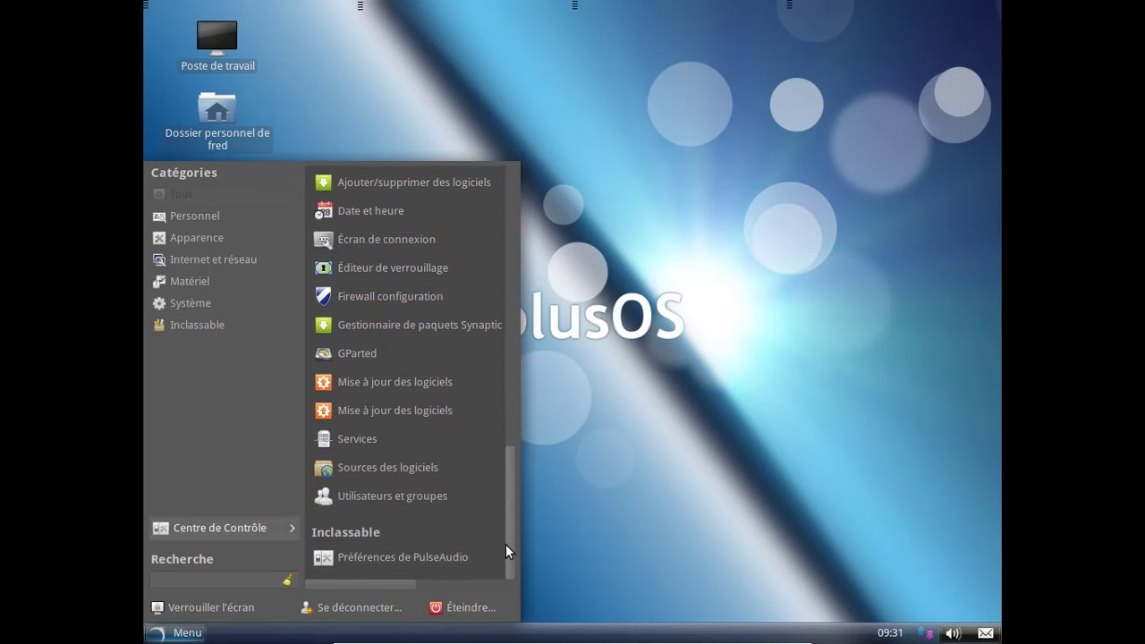
pyautogui.moveTo(505, 544); pyautogui.dragTo(505, 213)
# Review the Control Centre tools by category: personal, appearance, Internet and network, hardware, and system.
pyautogui.click(258, 221)
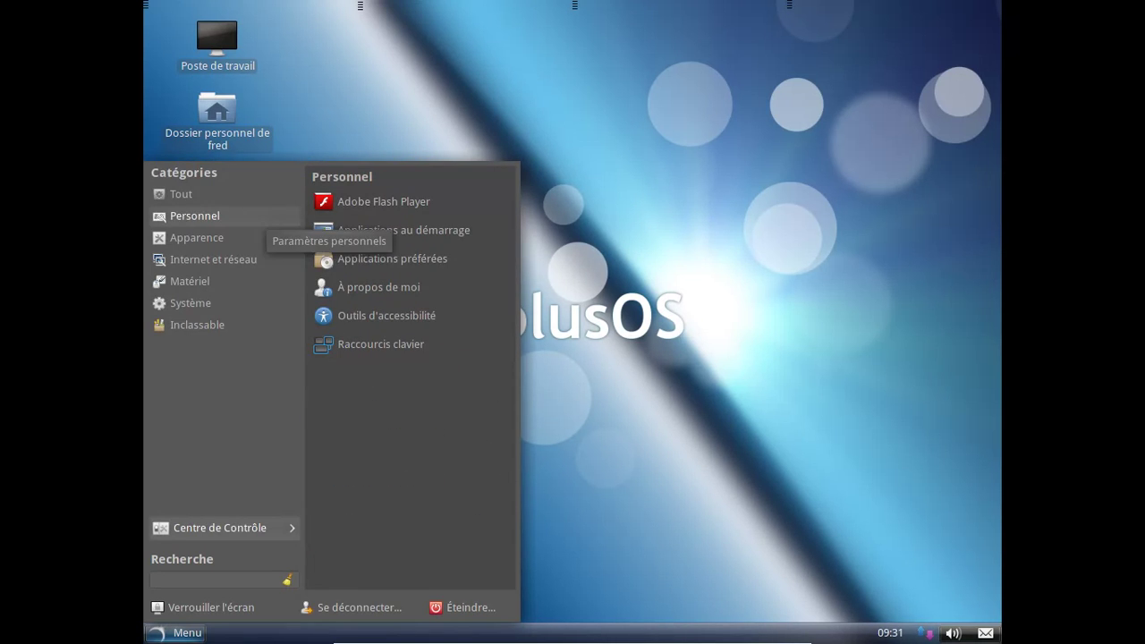
pyautogui.click(260, 236)
pyautogui.click(254, 258)
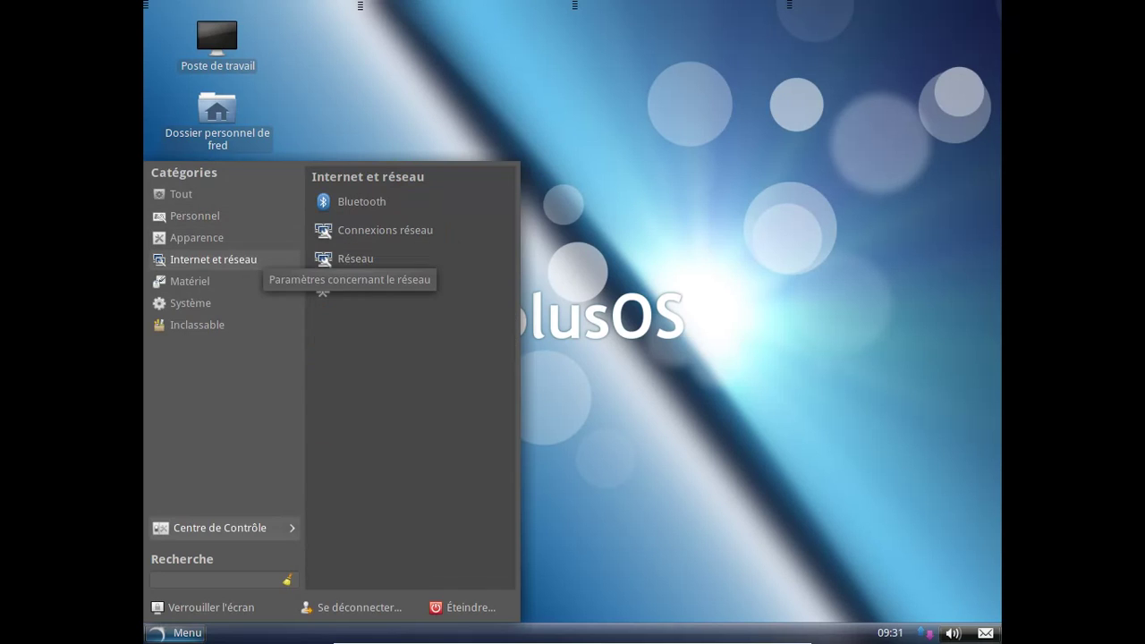
pyautogui.click(255, 281)
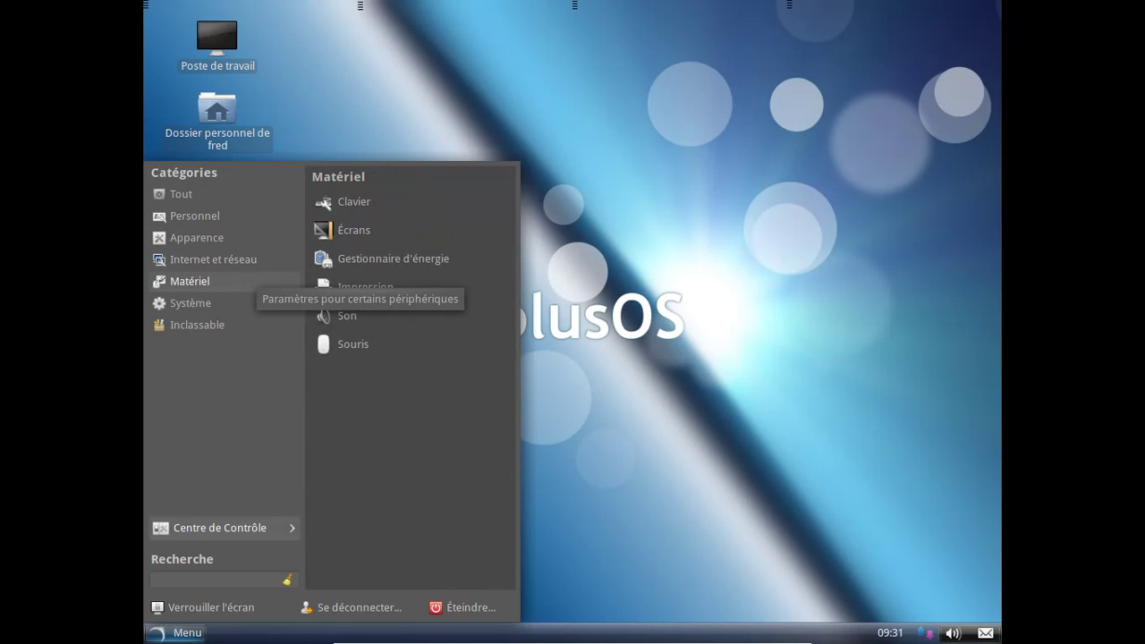
pyautogui.click(242, 302)
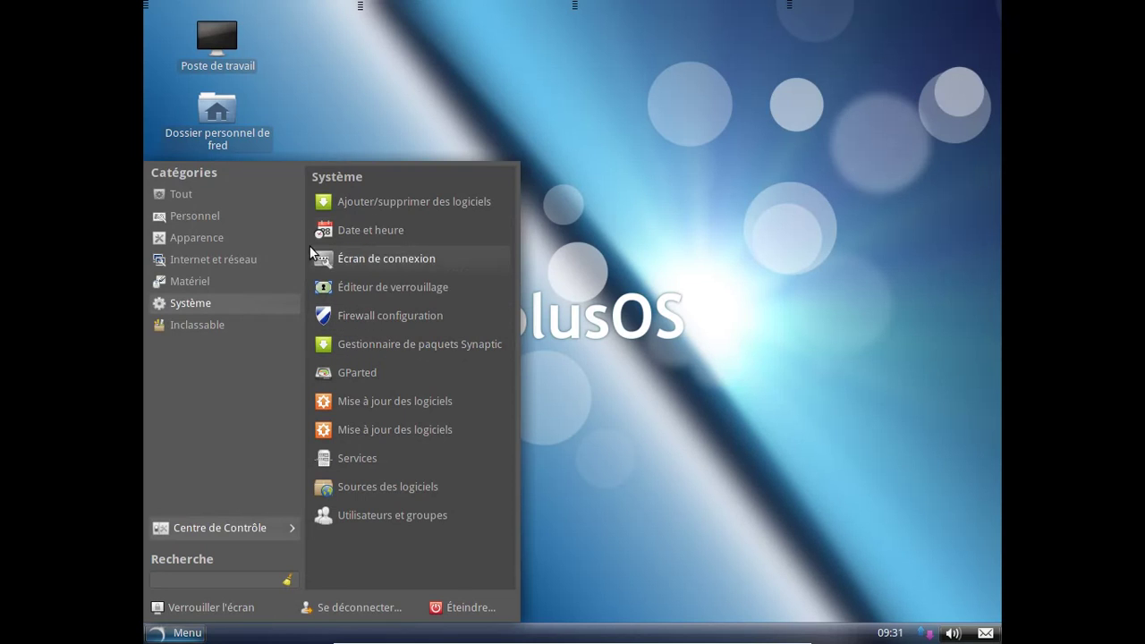
pyautogui.moveTo(262, 214)
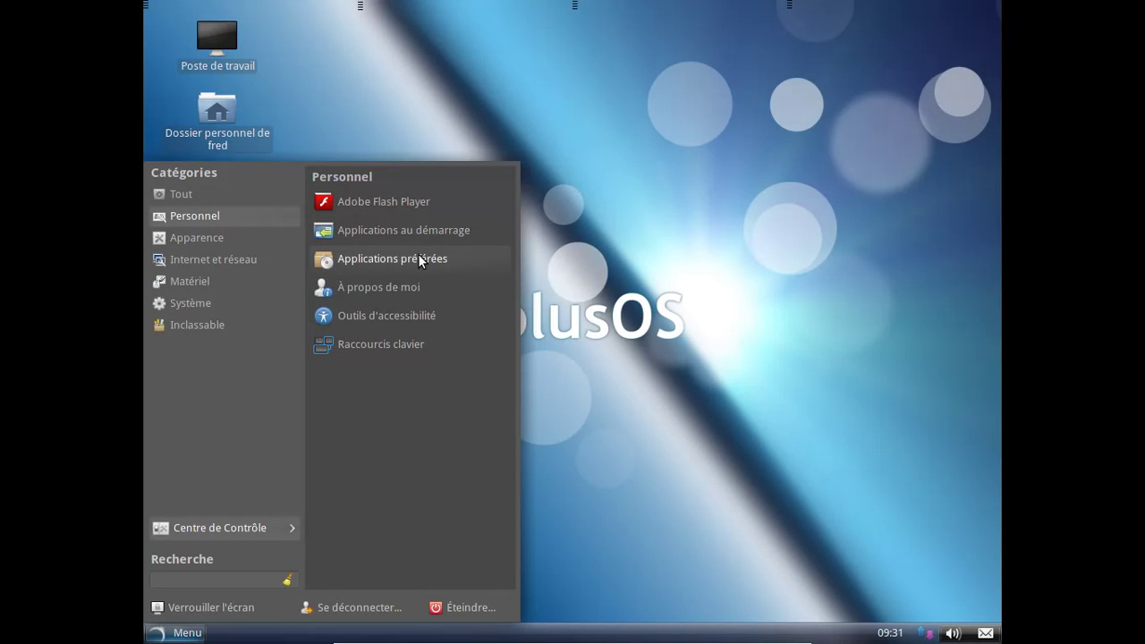
pyautogui.moveTo(254, 259)
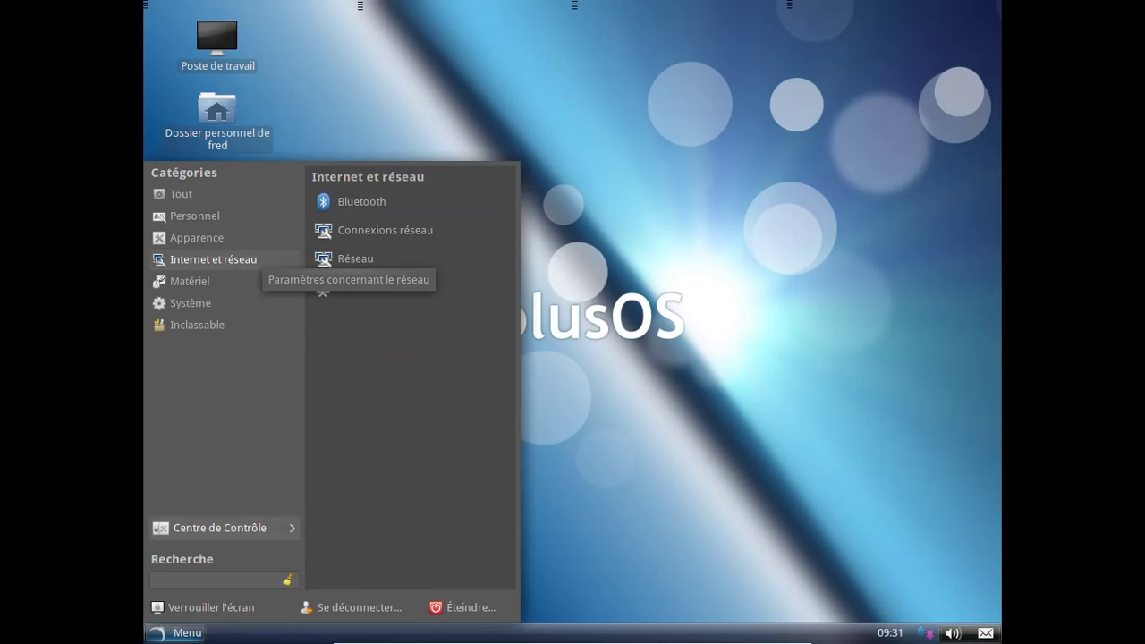
pyautogui.moveTo(241, 281)
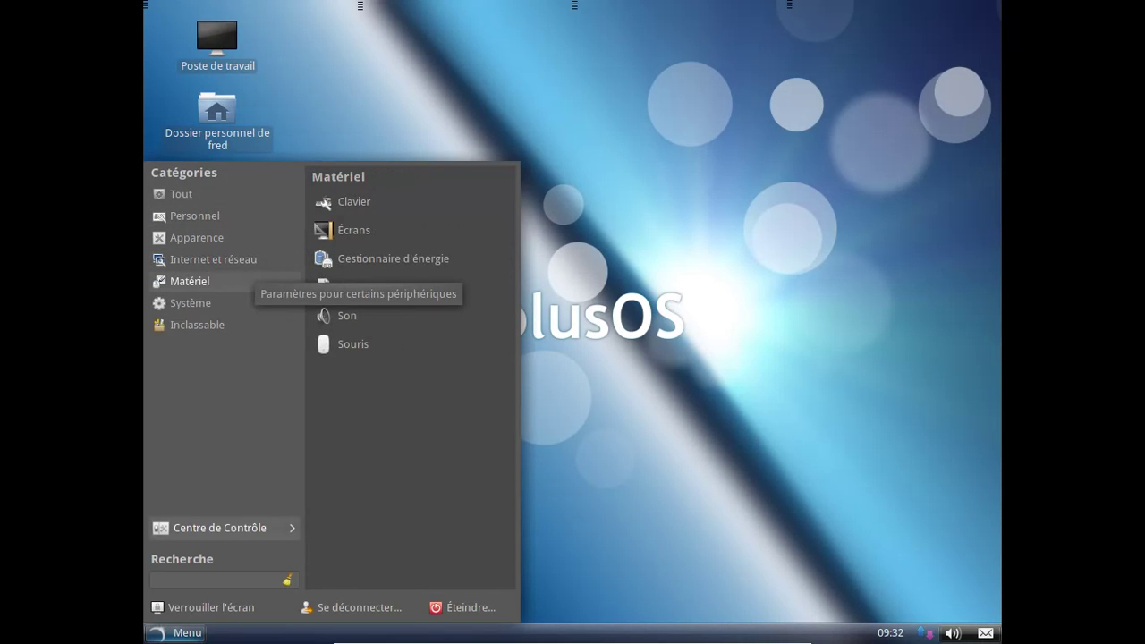
pyautogui.moveTo(224, 303)
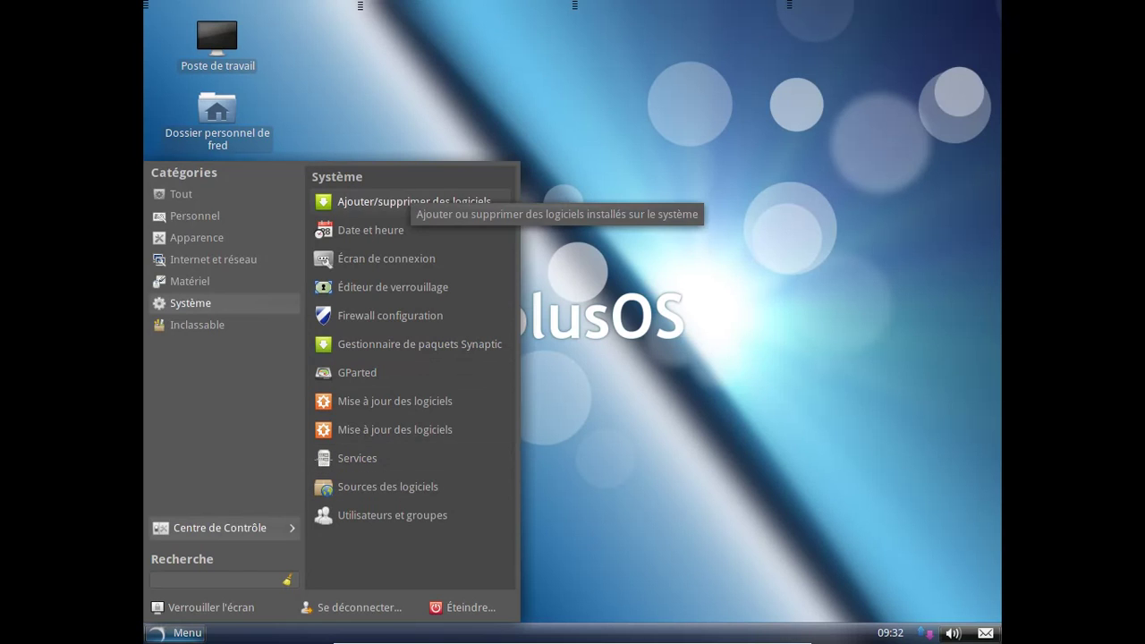
# Open the Add/Remove Software tool, view its version information, and close it.
pyautogui.click(403, 199)
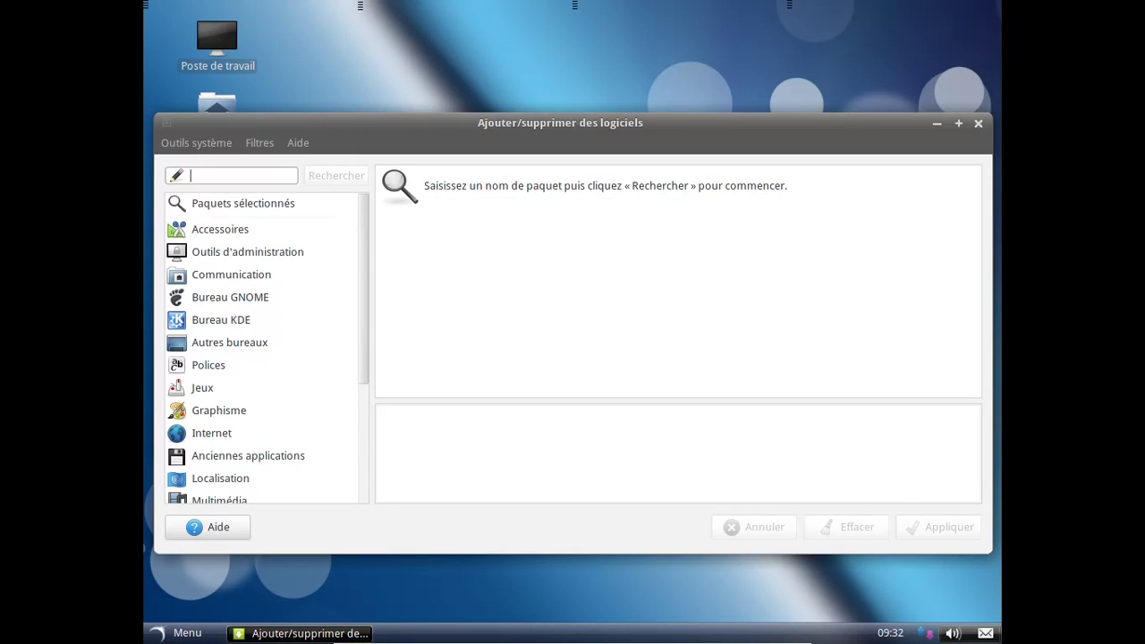
pyautogui.click(295, 143)
pyautogui.click(305, 180)
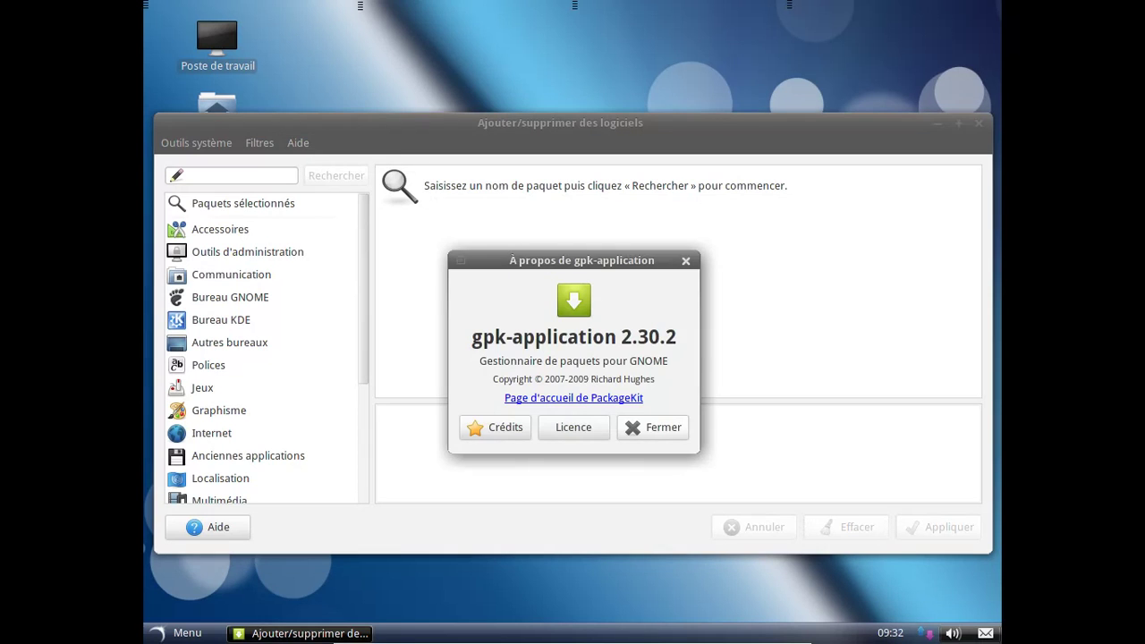
pyautogui.click(659, 427)
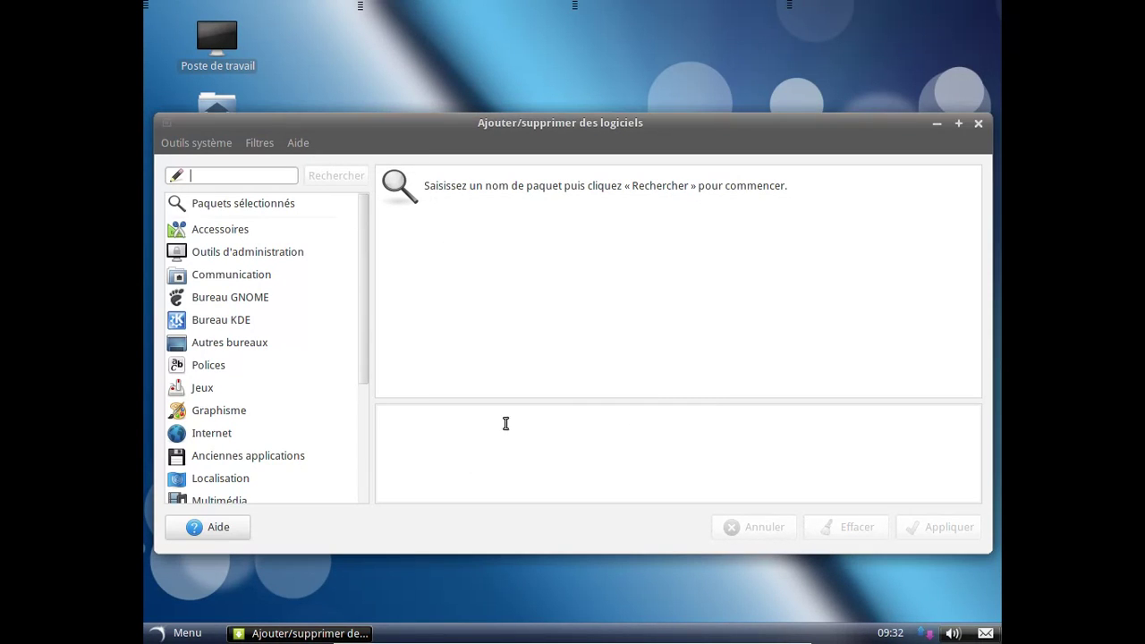
pyautogui.click(976, 123)
# Shut down the SolusOS system and confirm the shutdown.
pyautogui.click(178, 633)
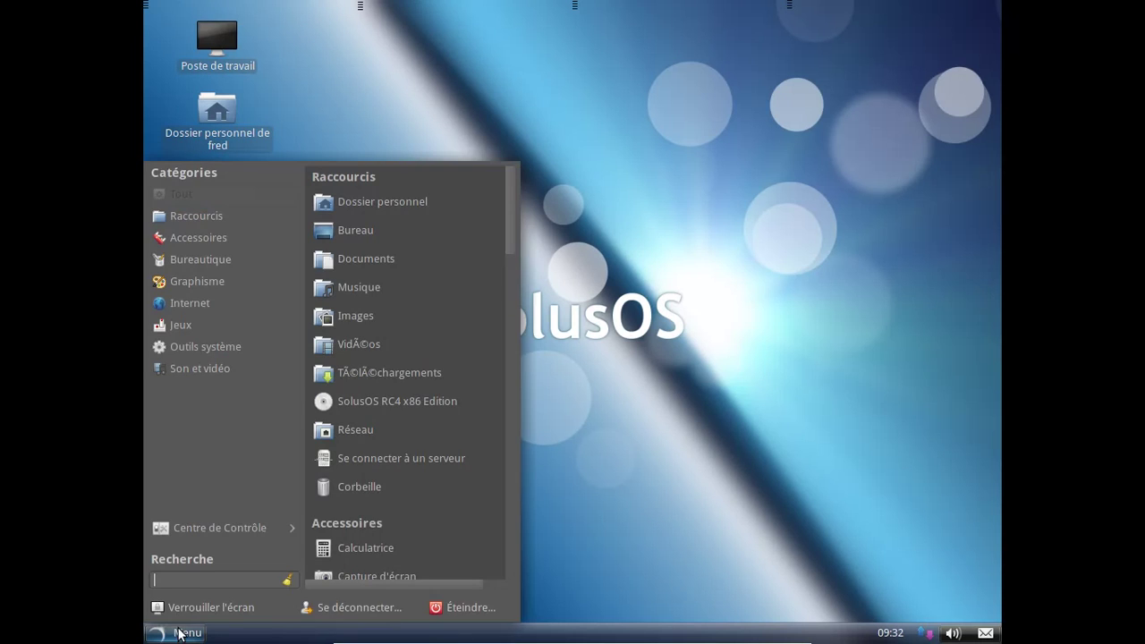
pyautogui.click(471, 605)
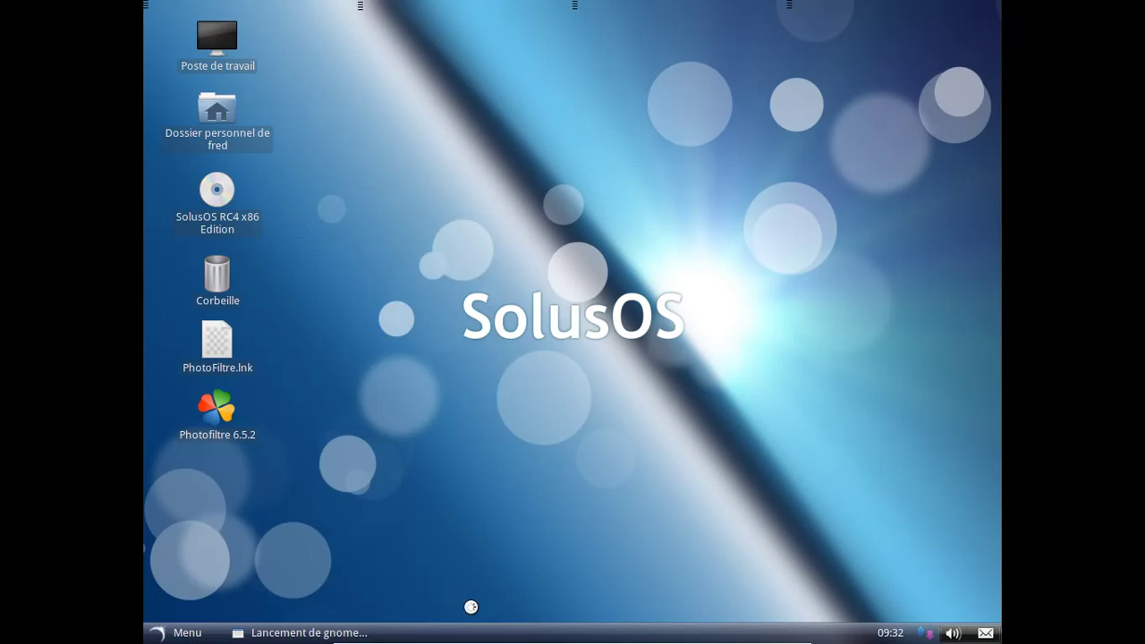
pyautogui.click(748, 385)
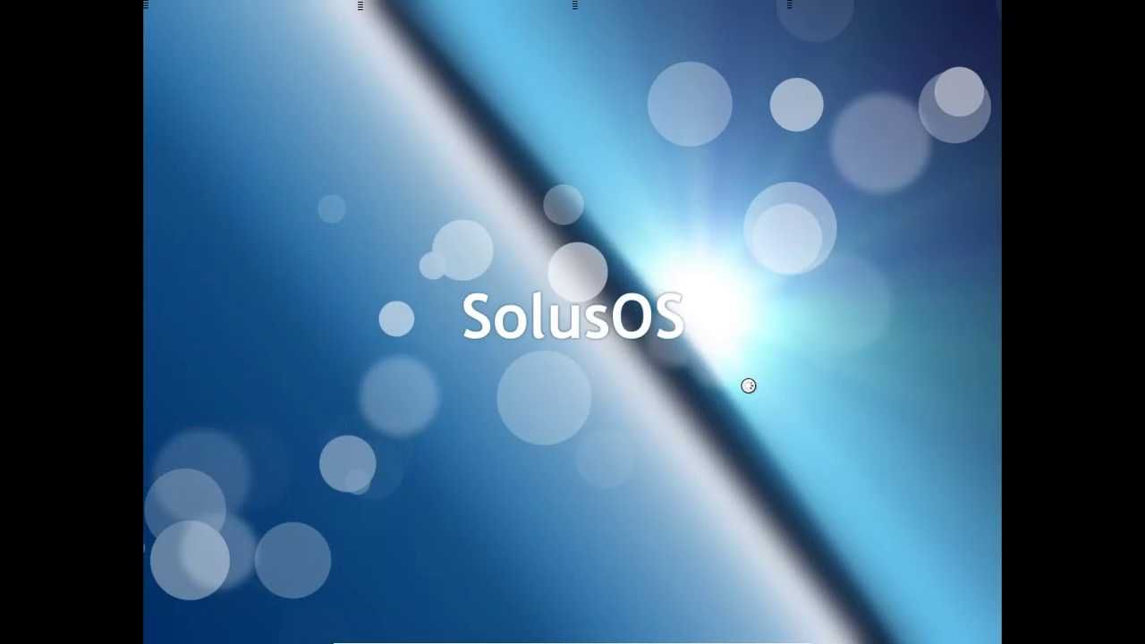